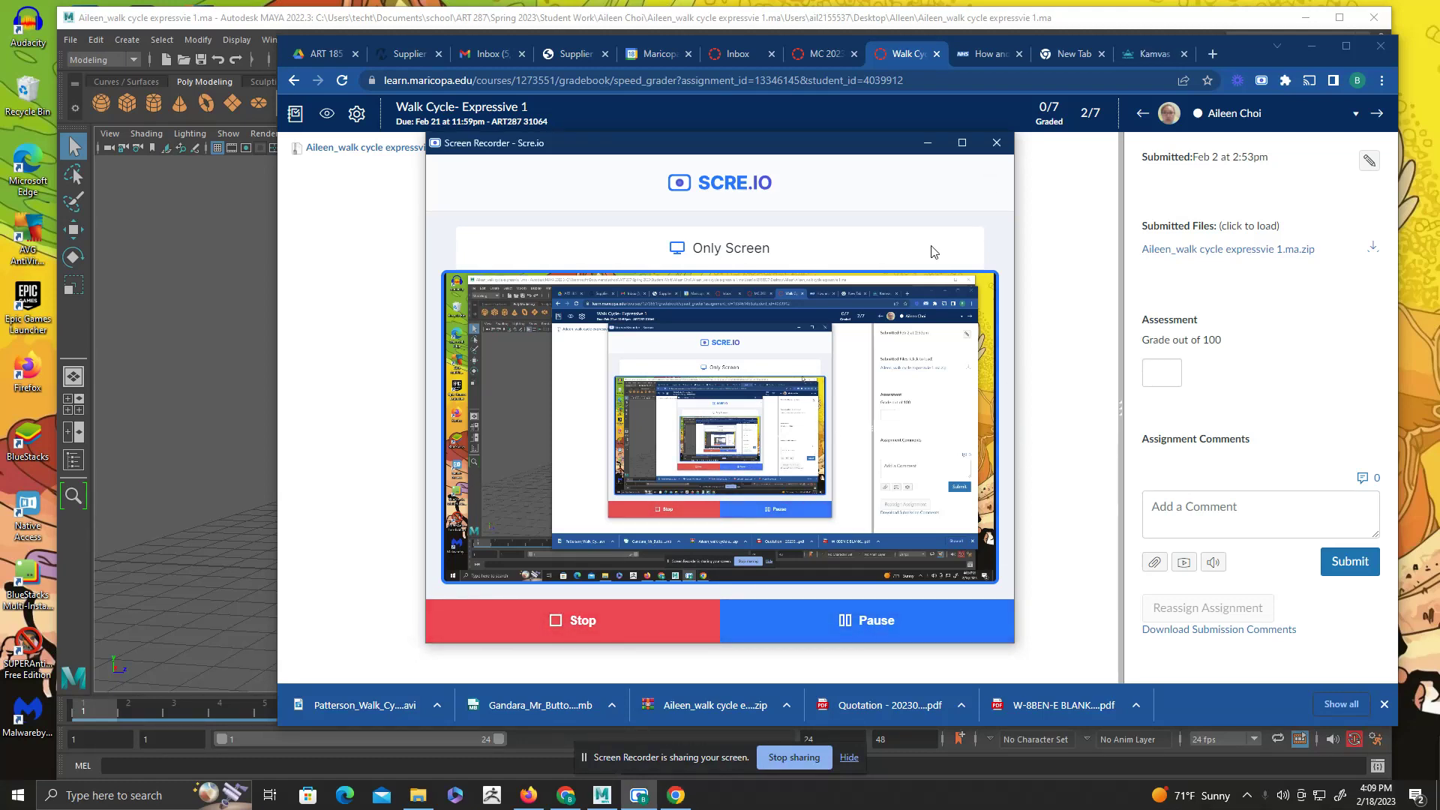
# - Minimize the recorder and browser windows to switch to Maya, and play the character's walk cycle from an angled side view
pyautogui.click(929, 144)
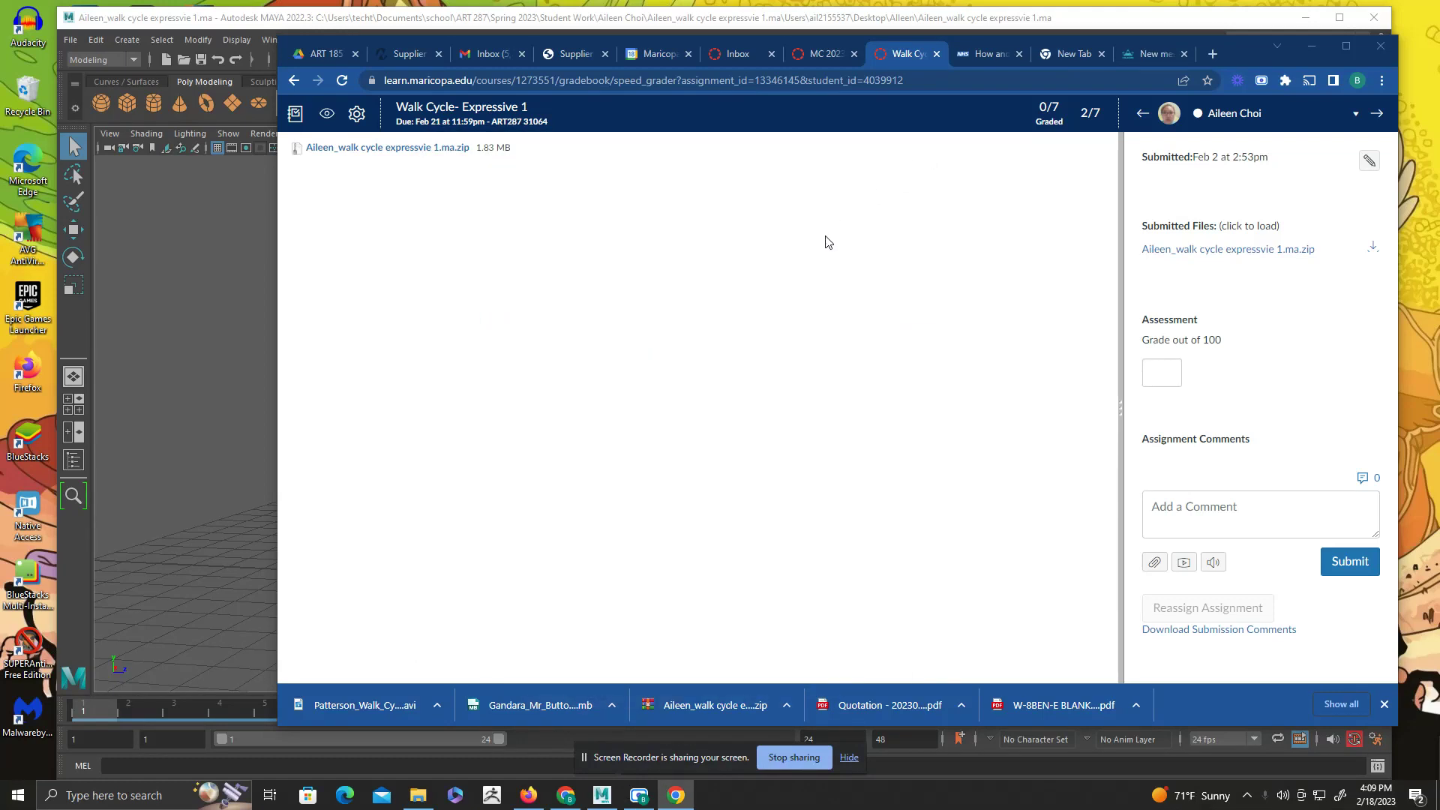
pyautogui.click(1311, 46)
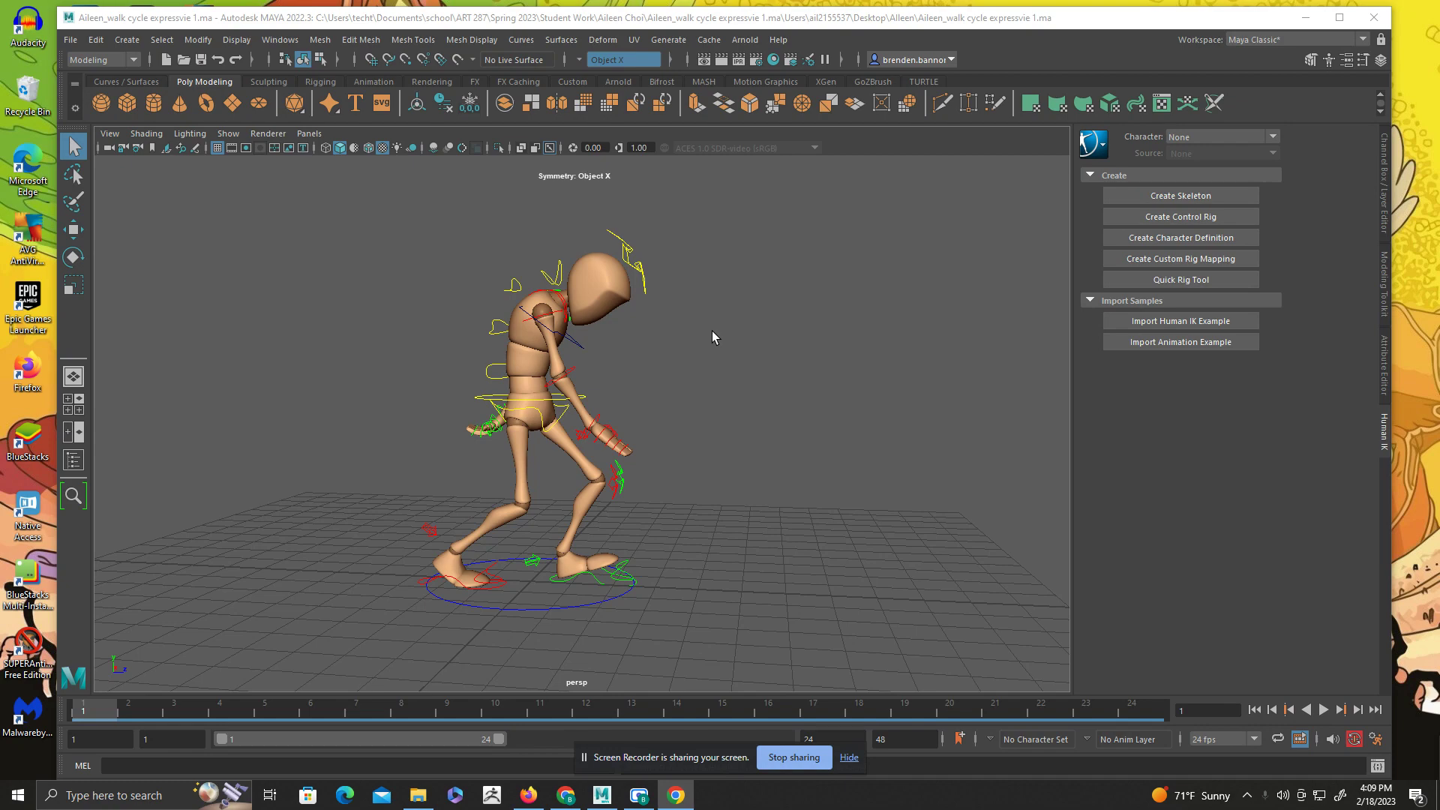
pyautogui.scroll(2, 631, 435)
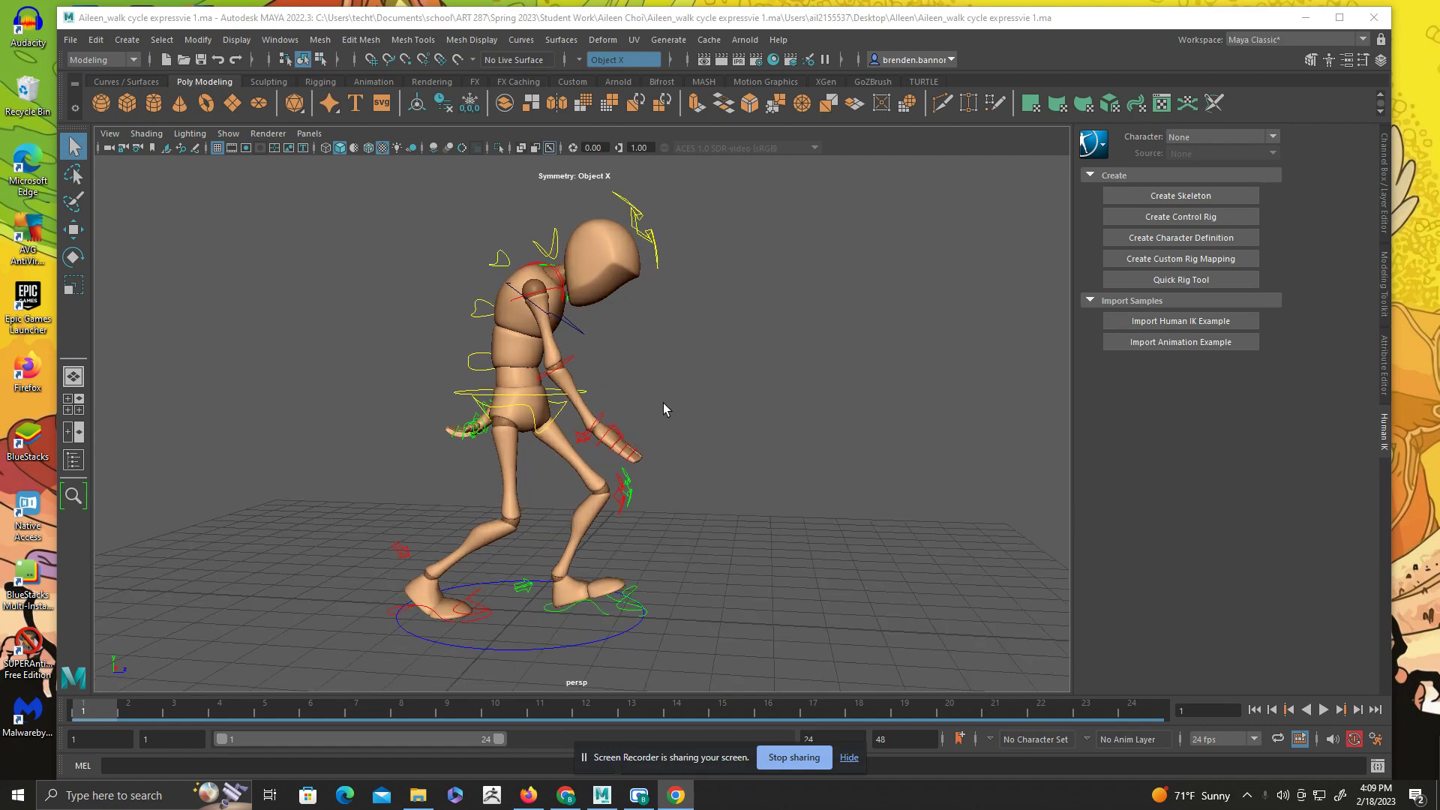
pyautogui.keyDown('alt'); pyautogui.moveTo(664, 405); pyautogui.dragTo(557, 409); pyautogui.keyUp('alt')
pyautogui.keyDown('alt'); pyautogui.moveTo(556, 409); pyautogui.dragTo(475, 508, button='middle'); pyautogui.keyUp('alt')
pyautogui.keyDown('alt'); pyautogui.moveTo(477, 510); pyautogui.dragTo(555, 489); pyautogui.keyUp('alt')
pyautogui.keyDown('alt'); pyautogui.moveTo(574, 495); pyautogui.dragTo(581, 425, button='middle'); pyautogui.keyUp('alt')
pyautogui.hotkey('alt', 'v')
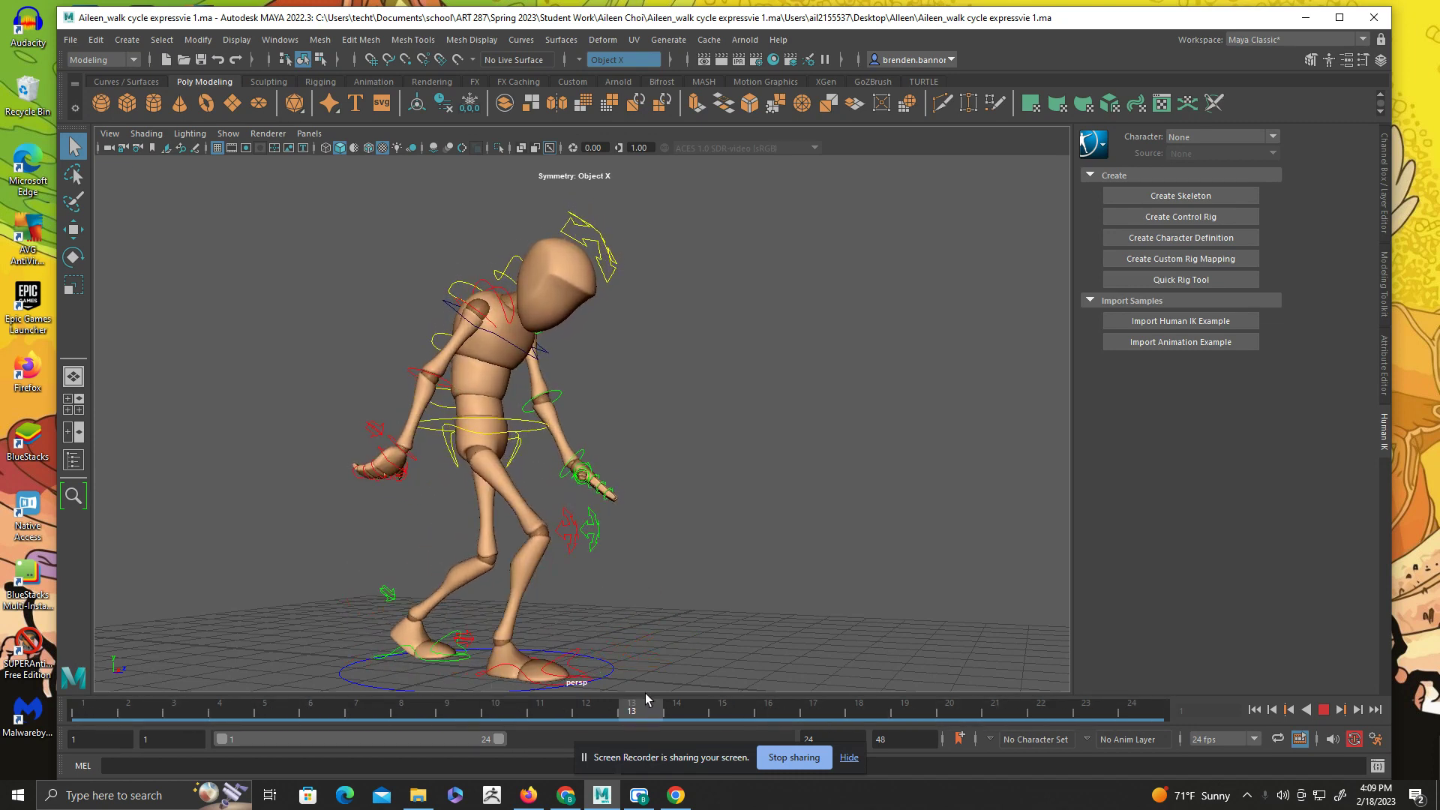
pyautogui.hotkey('alt', 'v')
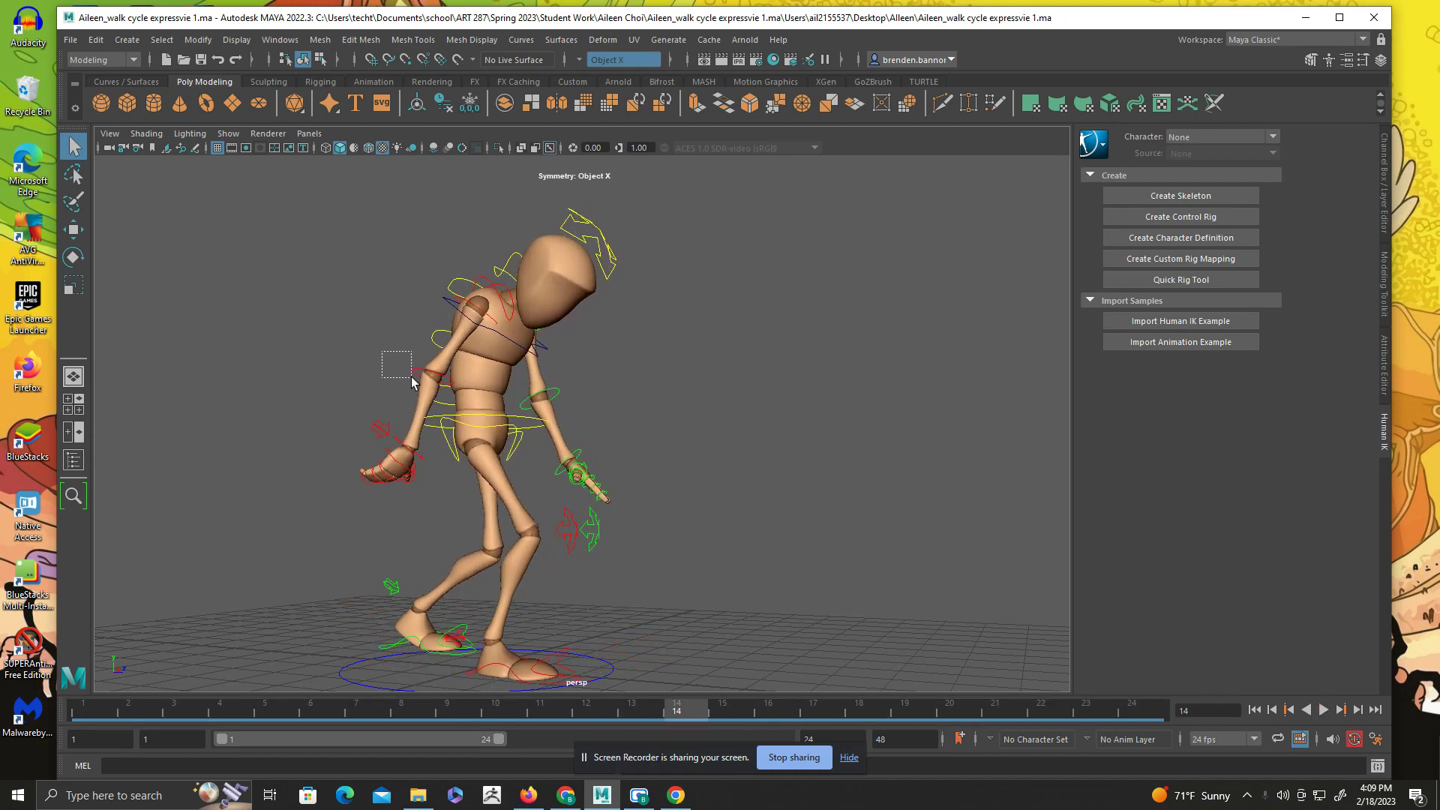
# - Select the character's right elbow control and rotate it at frame 3 to bend the forearm forward
pyautogui.moveTo(412, 383); pyautogui.dragTo(453, 392)
pyautogui.keyDown('alt'); pyautogui.moveTo(500, 460); pyautogui.dragTo(443, 427, button='middle'); pyautogui.keyUp('alt')
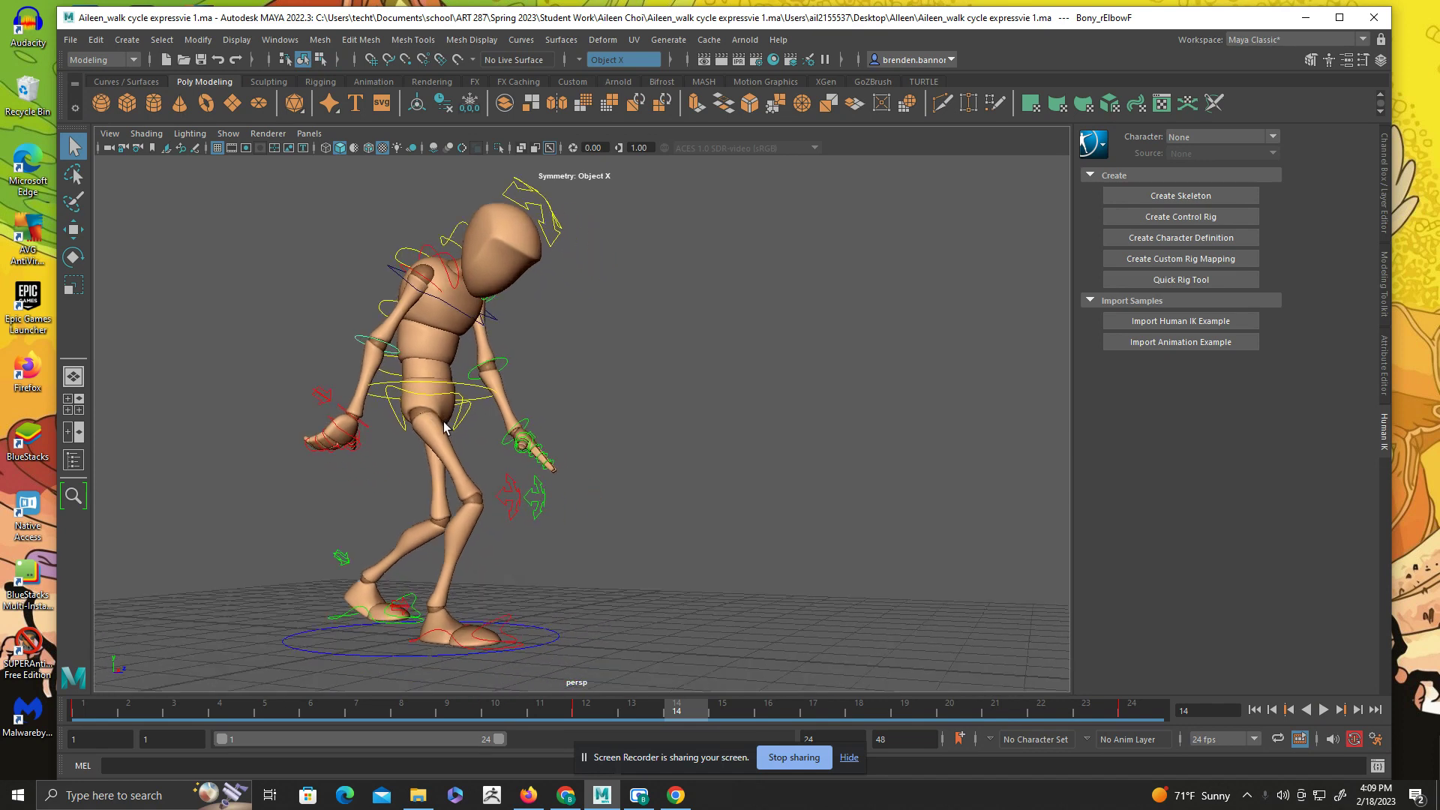
pyautogui.keyDown('alt'); pyautogui.moveTo(443, 428); pyautogui.dragTo(441, 512); pyautogui.keyUp('alt')
pyautogui.hotkey('alt', 'v')
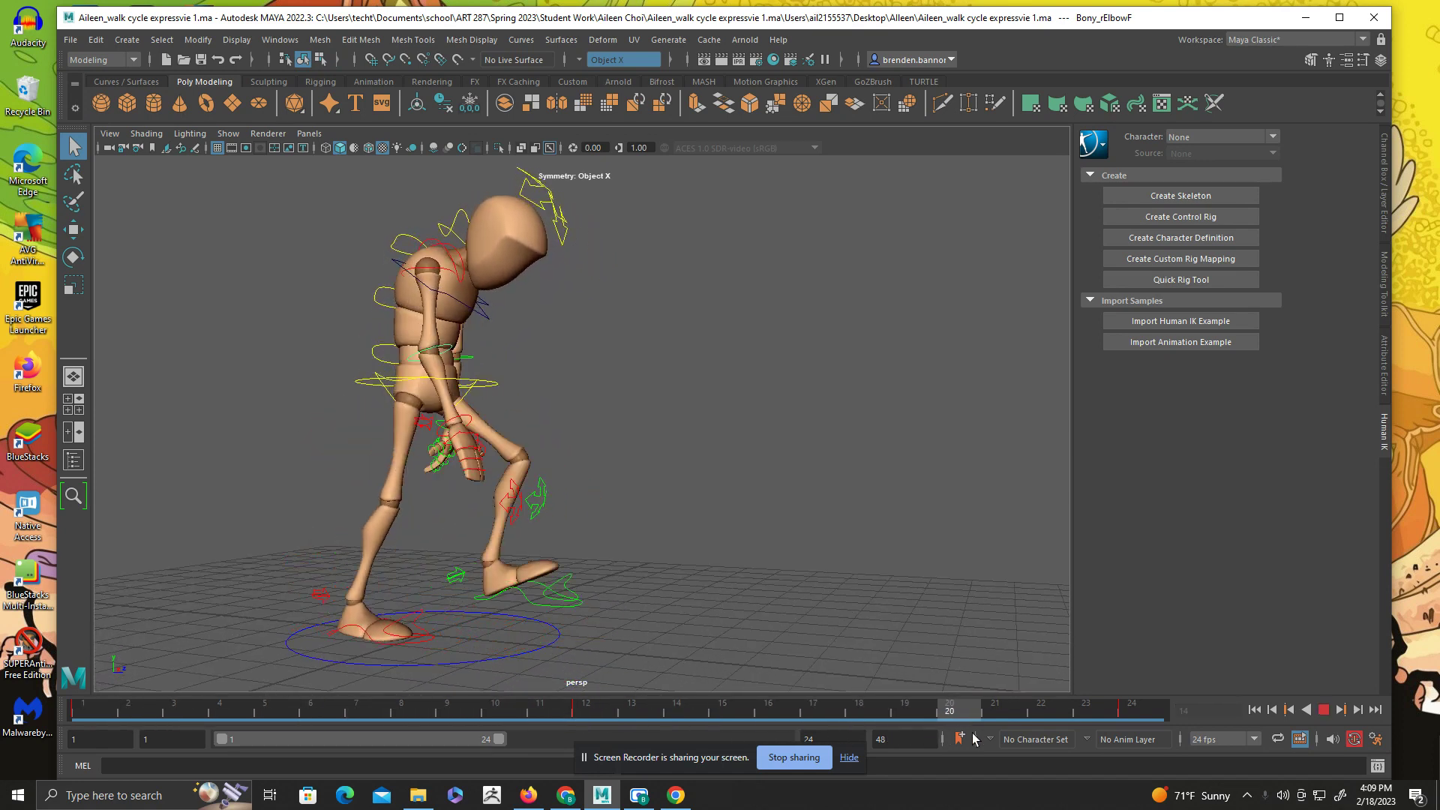
pyautogui.moveTo(620, 688)
pyautogui.mouseDown()
pyautogui.moveTo(7, 638)
pyautogui.moveTo(4, 622)
pyautogui.mouseUp()
pyautogui.press('r')
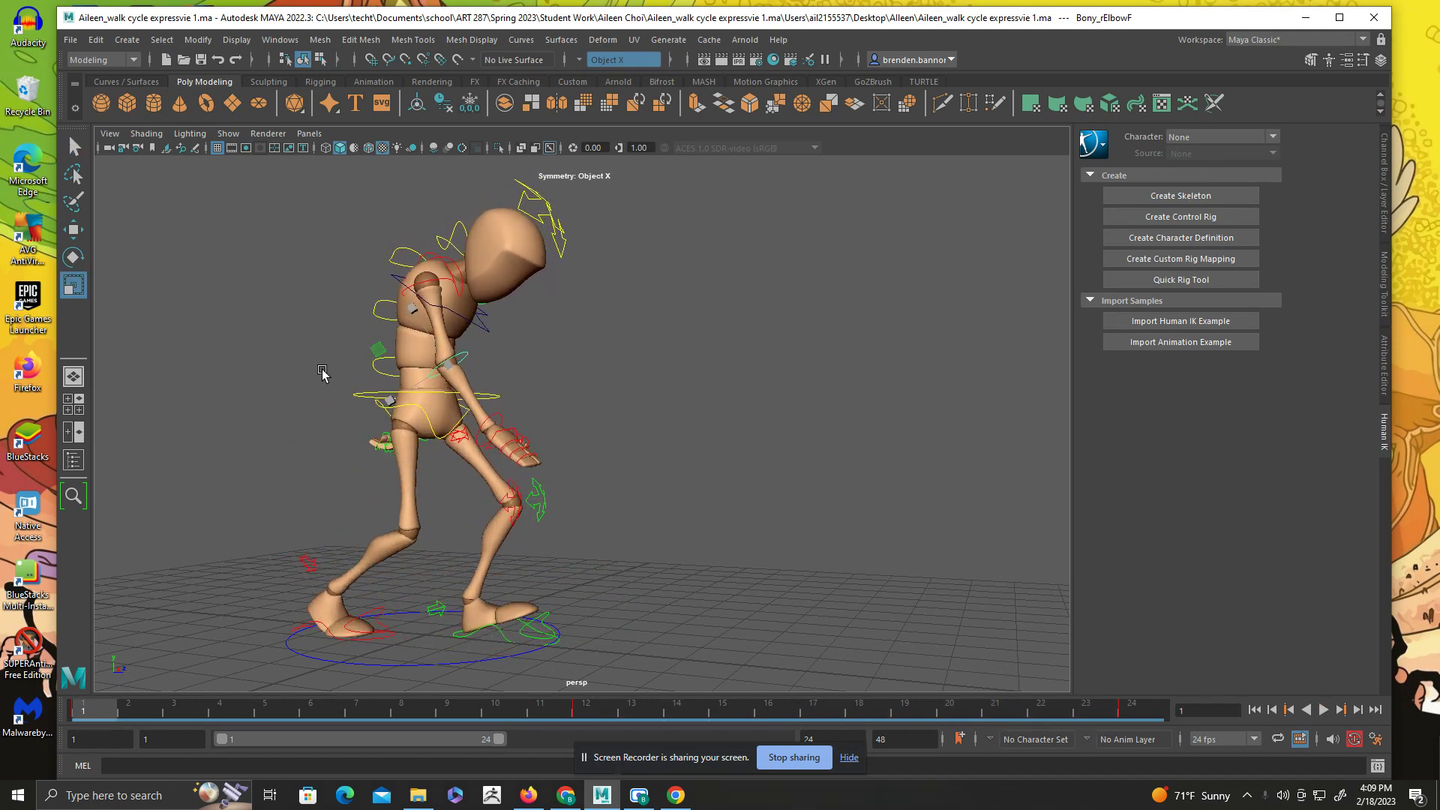
pyautogui.press('e')
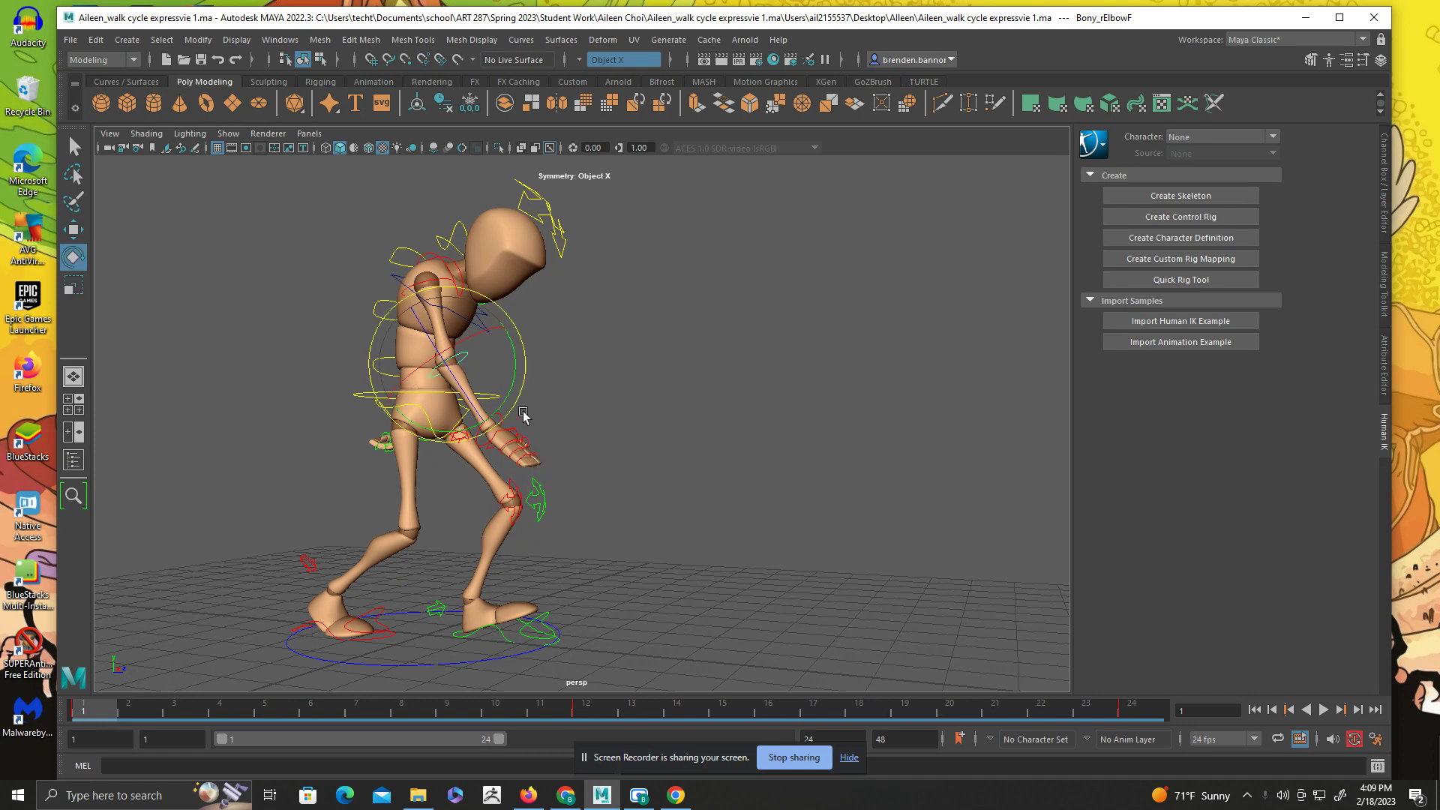
pyautogui.hotkey('alt', 'v')
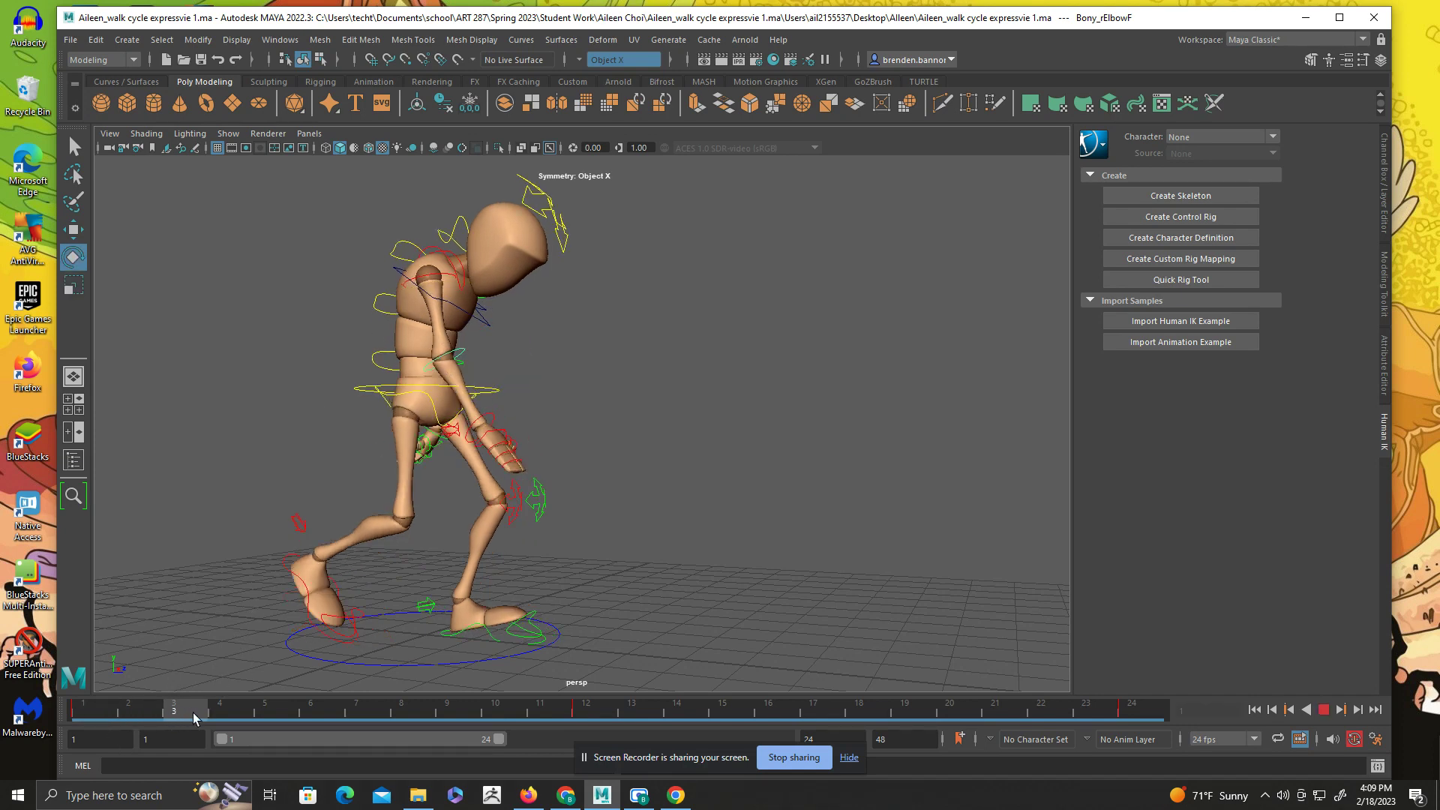
pyautogui.moveTo(193, 714); pyautogui.dragTo(195, 712)
pyautogui.moveTo(512, 380); pyautogui.dragTo(517, 360)
# - Rotate the right elbow control at frame 14 to swing the forearm back, and at frame 10 to swing it forward
pyautogui.hotkey('alt', 'v')
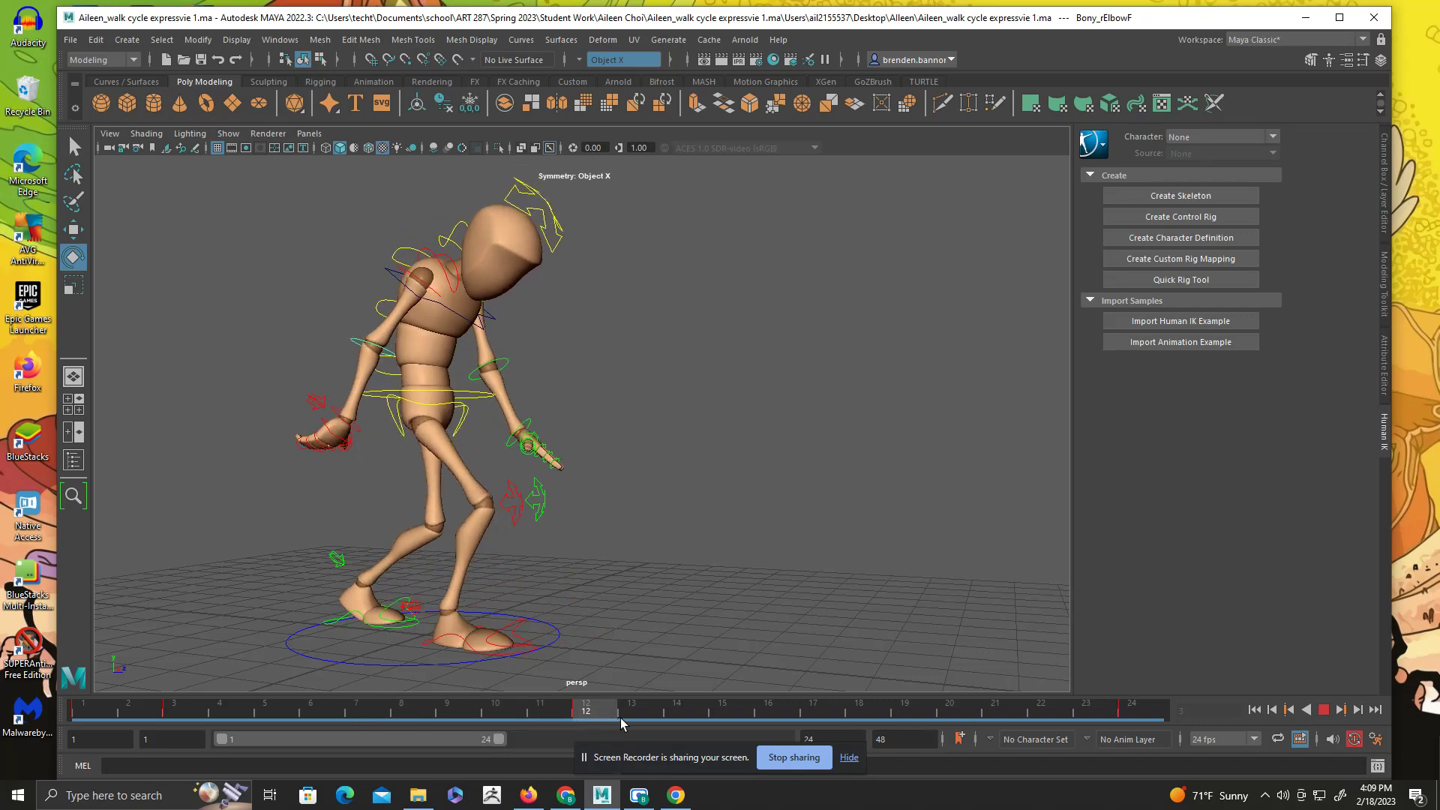
pyautogui.moveTo(647, 716)
pyautogui.mouseDown()
pyautogui.moveTo(454, 713)
pyautogui.moveTo(677, 716)
pyautogui.mouseUp()
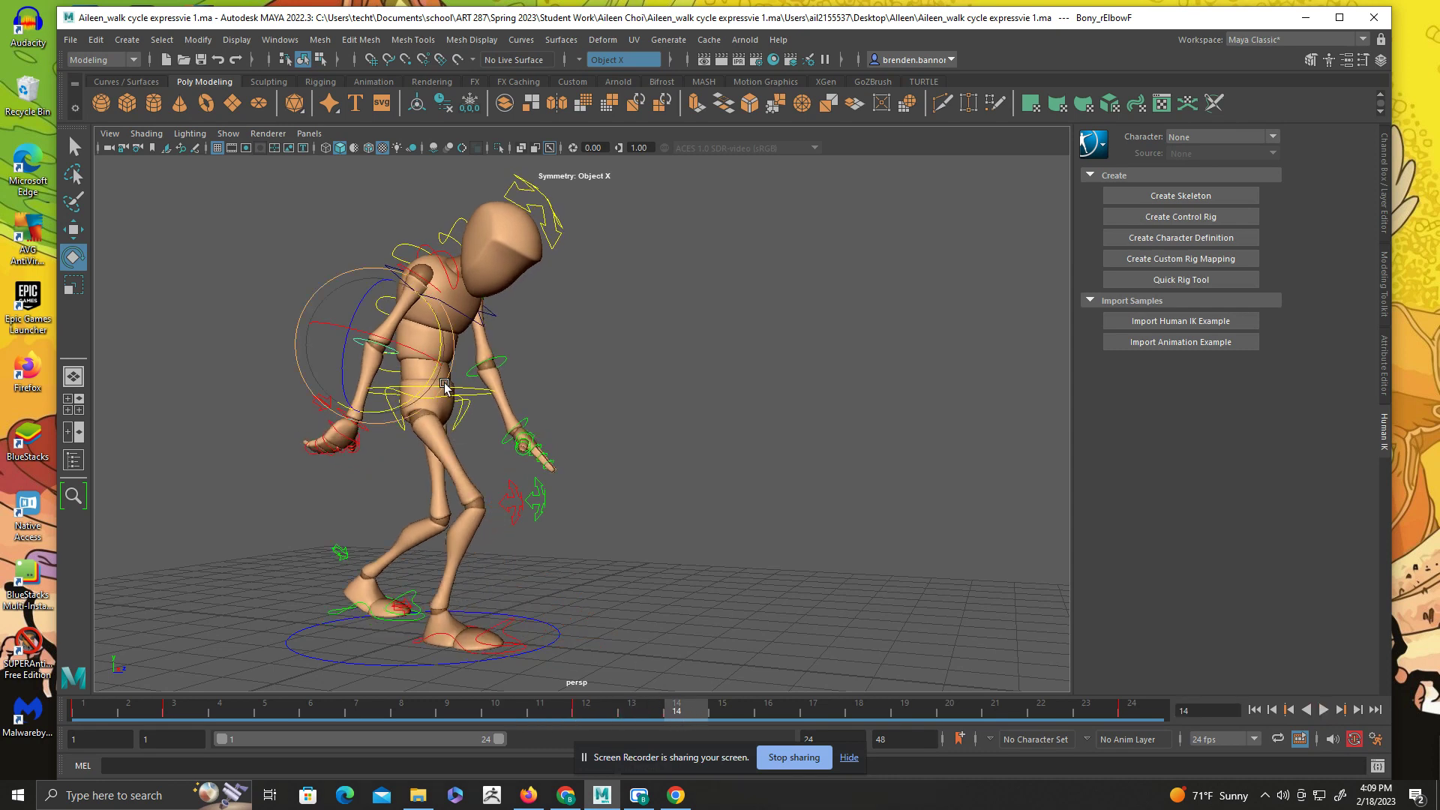
pyautogui.moveTo(430, 380); pyautogui.dragTo(422, 386)
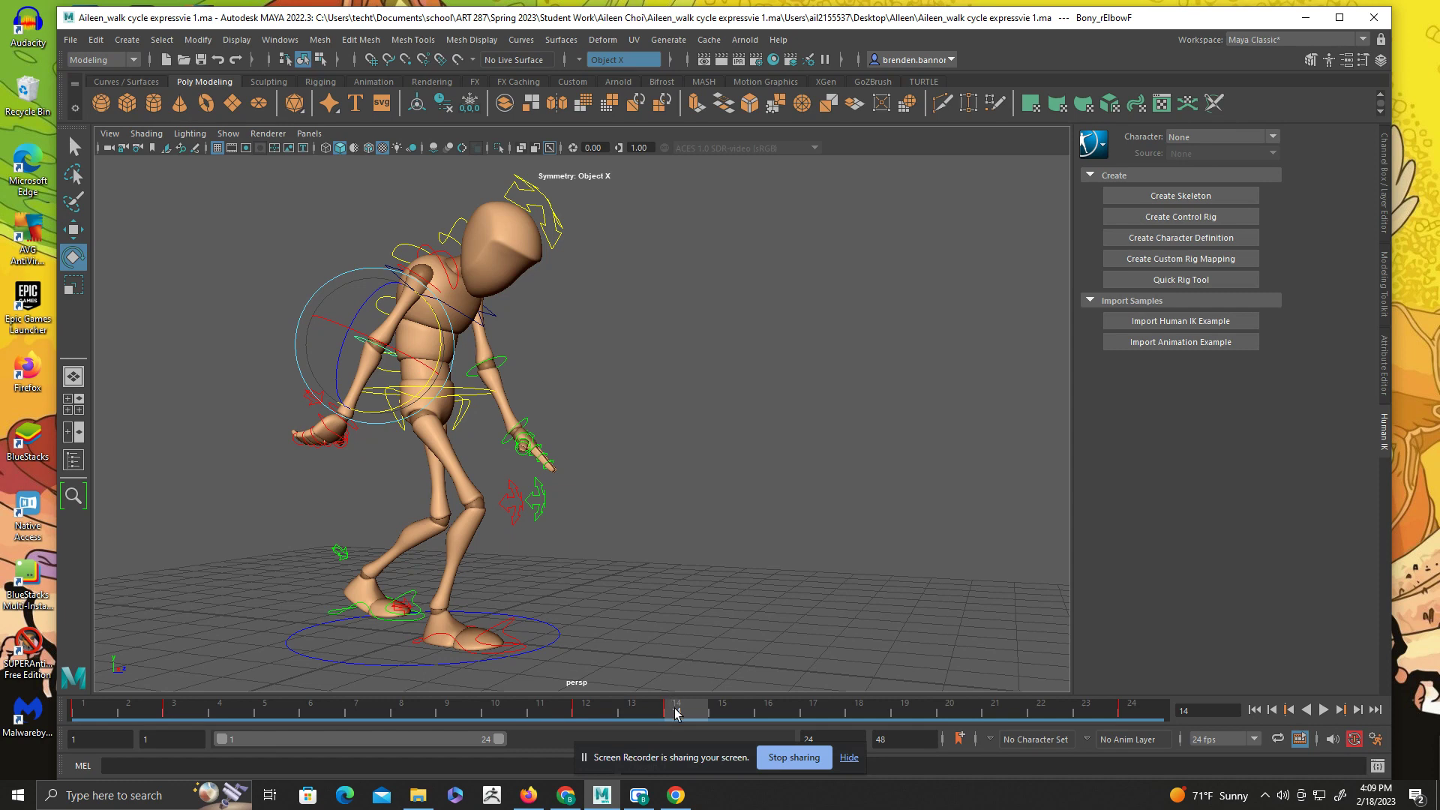
pyautogui.moveTo(675, 713); pyautogui.dragTo(495, 714)
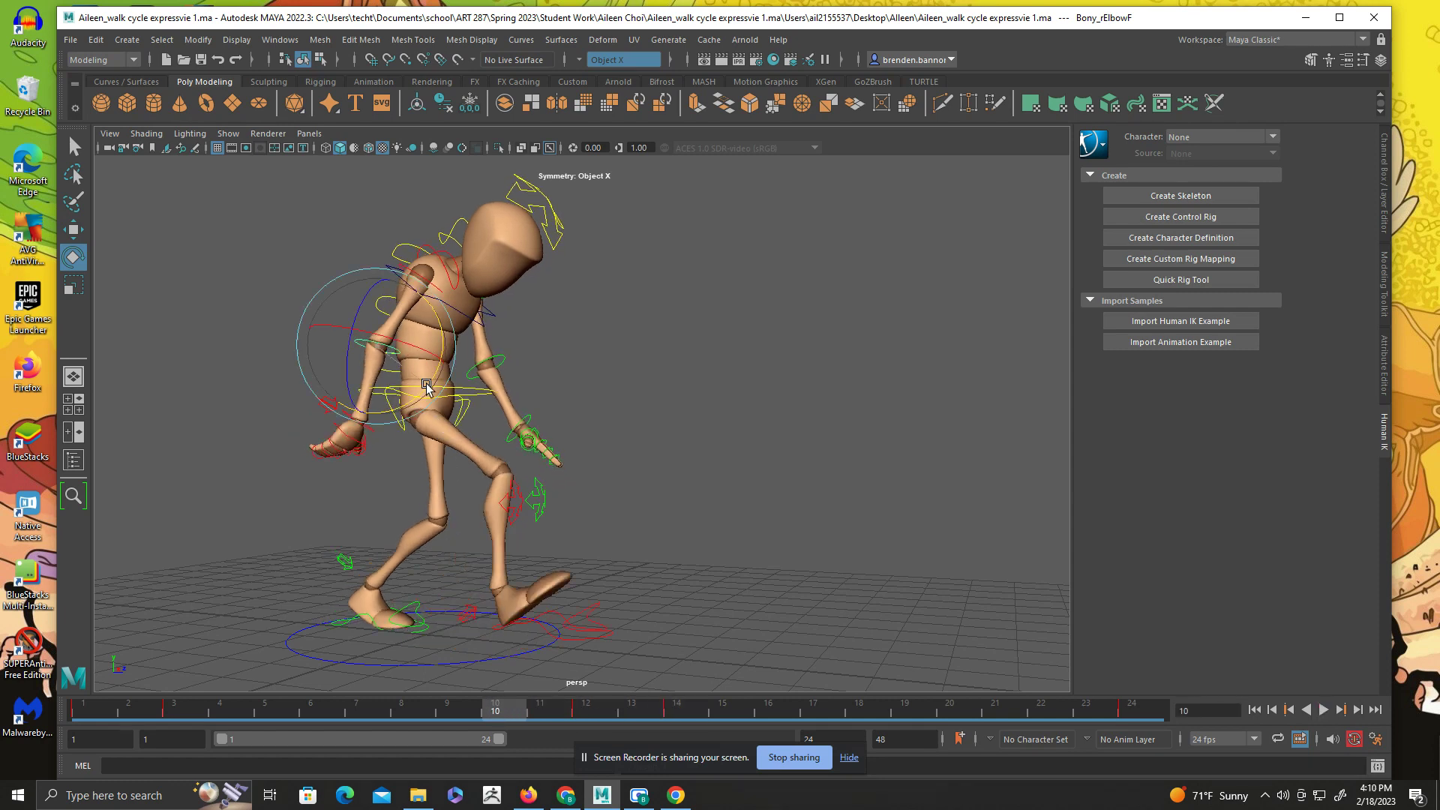
pyautogui.moveTo(427, 386); pyautogui.dragTo(440, 366)
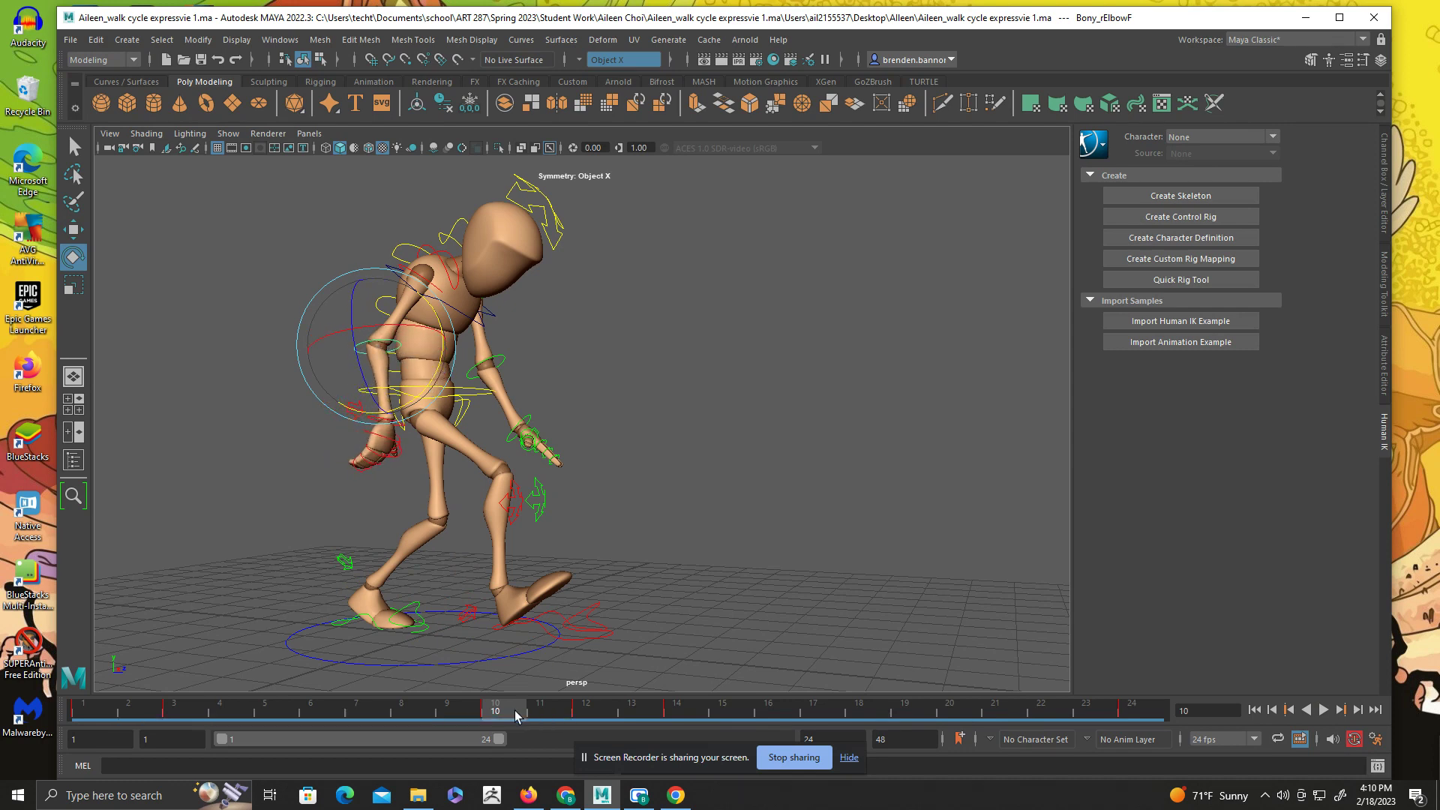
# - Delete the right elbow control's key at frame 12
pyautogui.hotkey('alt', 'v')
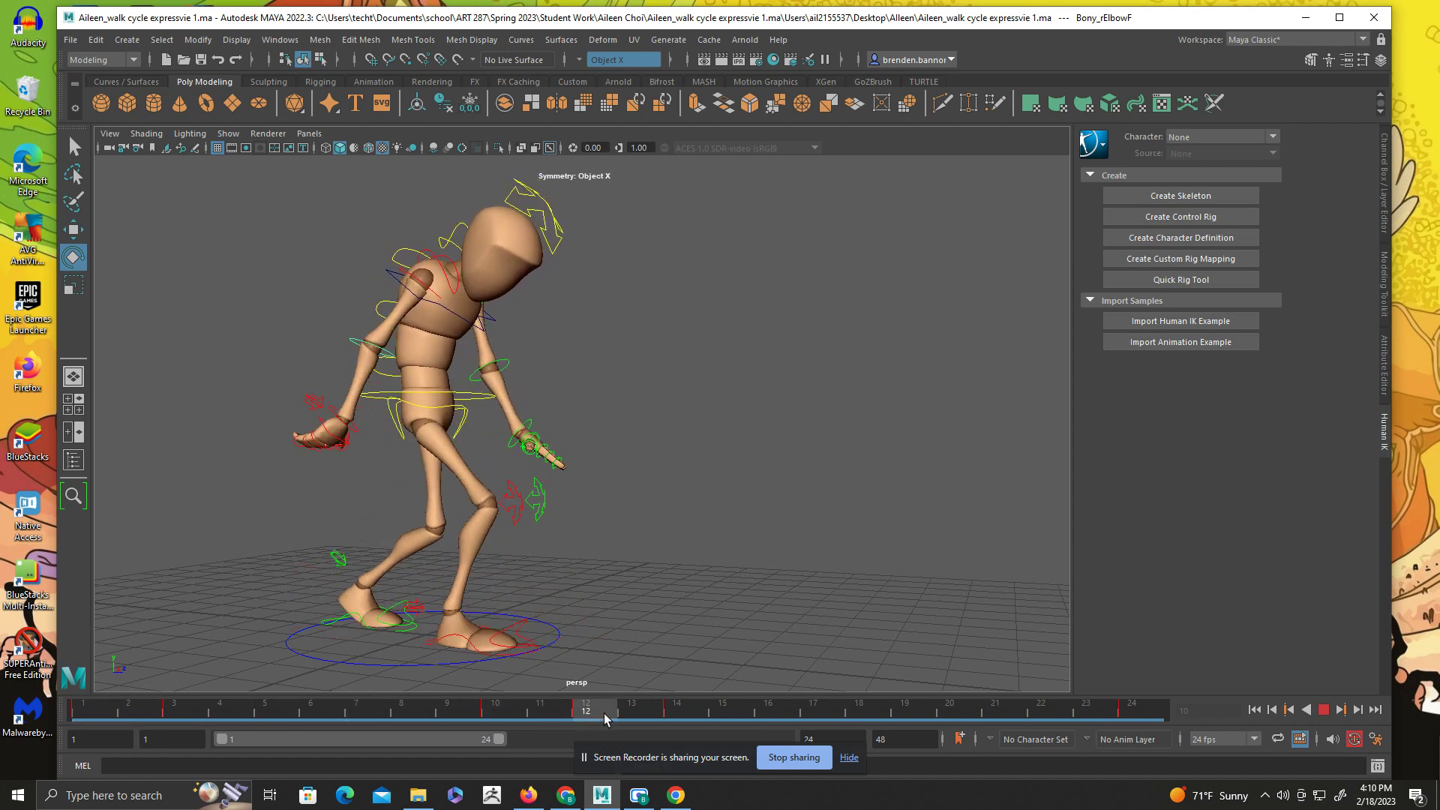
pyautogui.hotkey('alt', 'v')
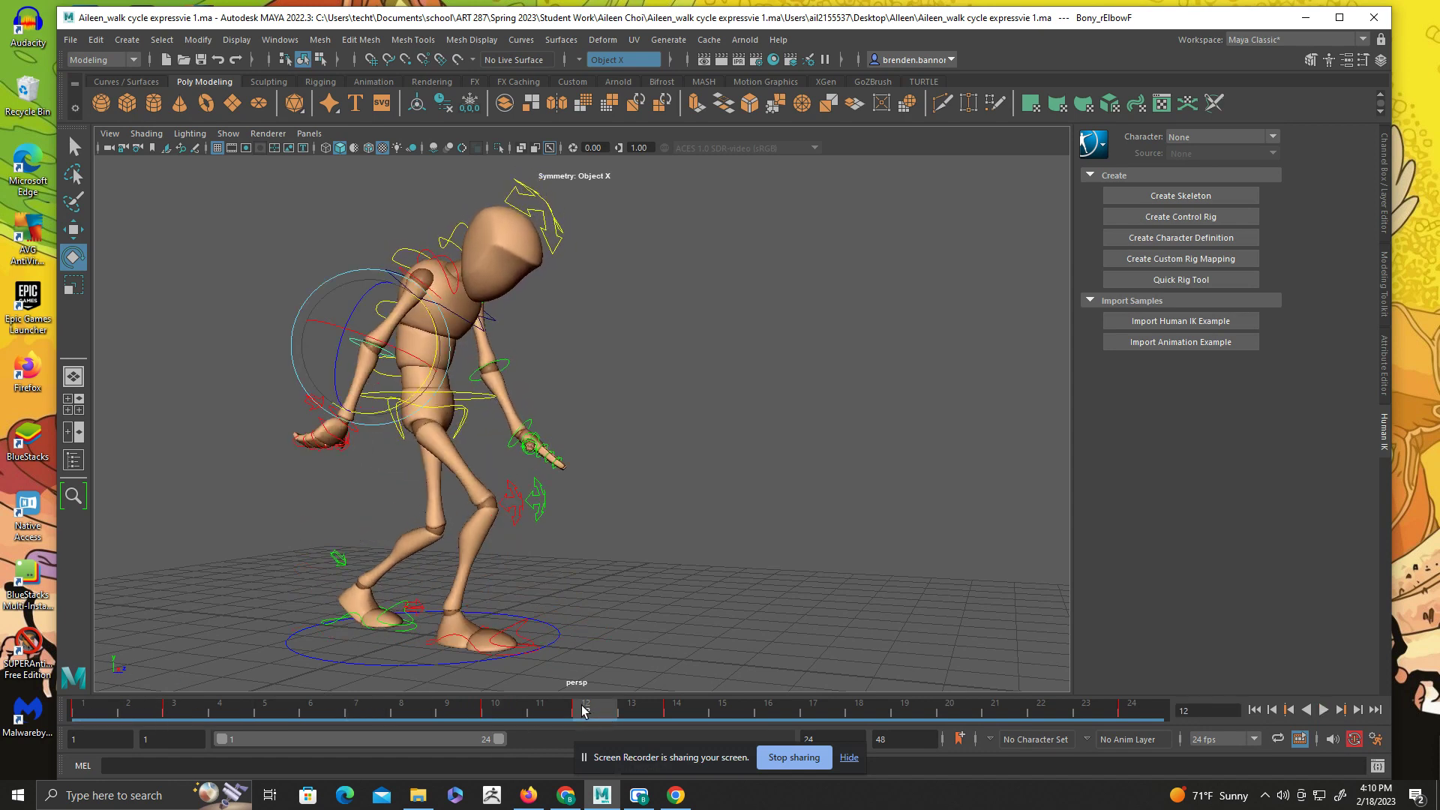
pyautogui.rightClick(582, 709)
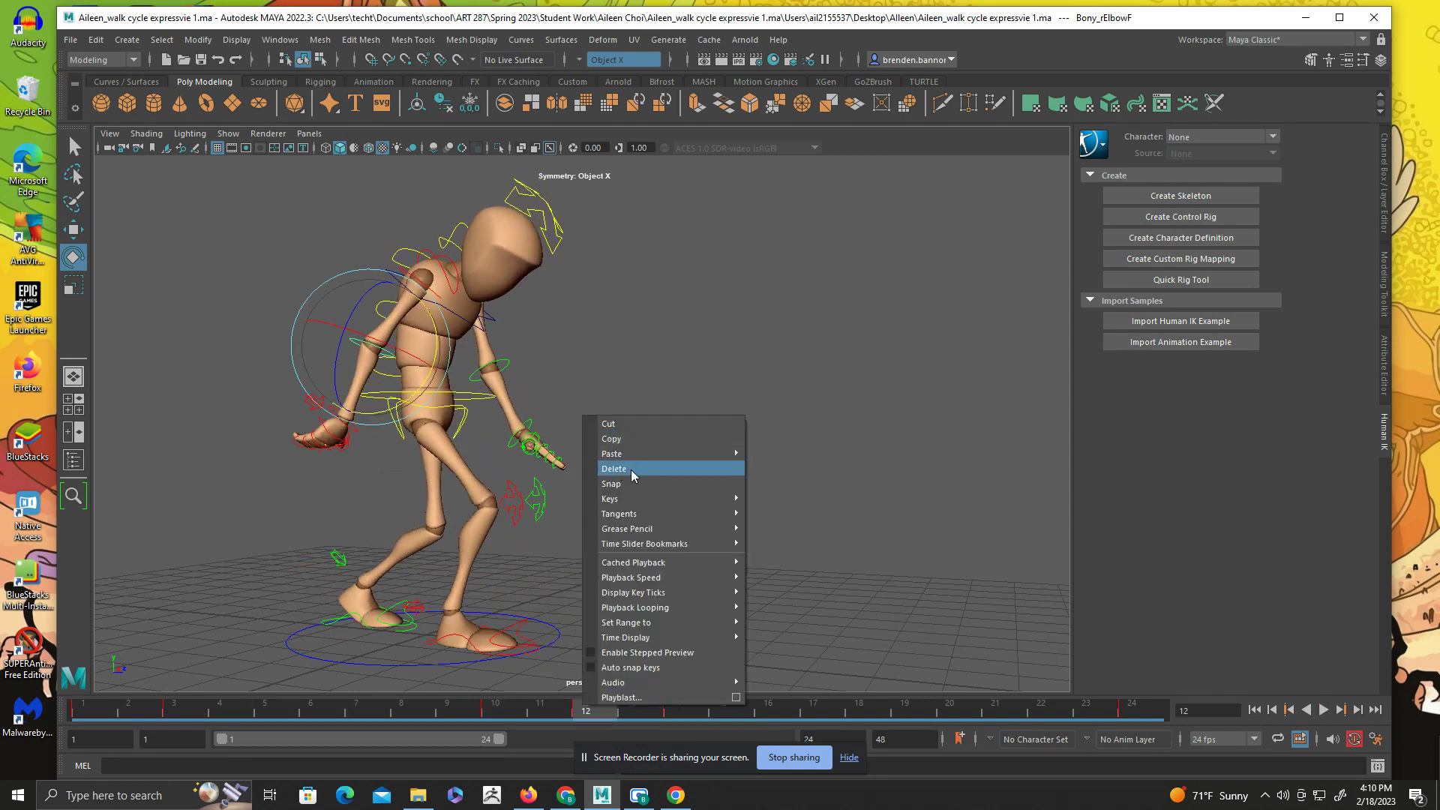
pyautogui.click(632, 470)
# - Play and scrub through the walk cycle to review the right arm's swing
pyautogui.moveTo(570, 714); pyautogui.dragTo(30, 669)
pyautogui.click(1323, 710)
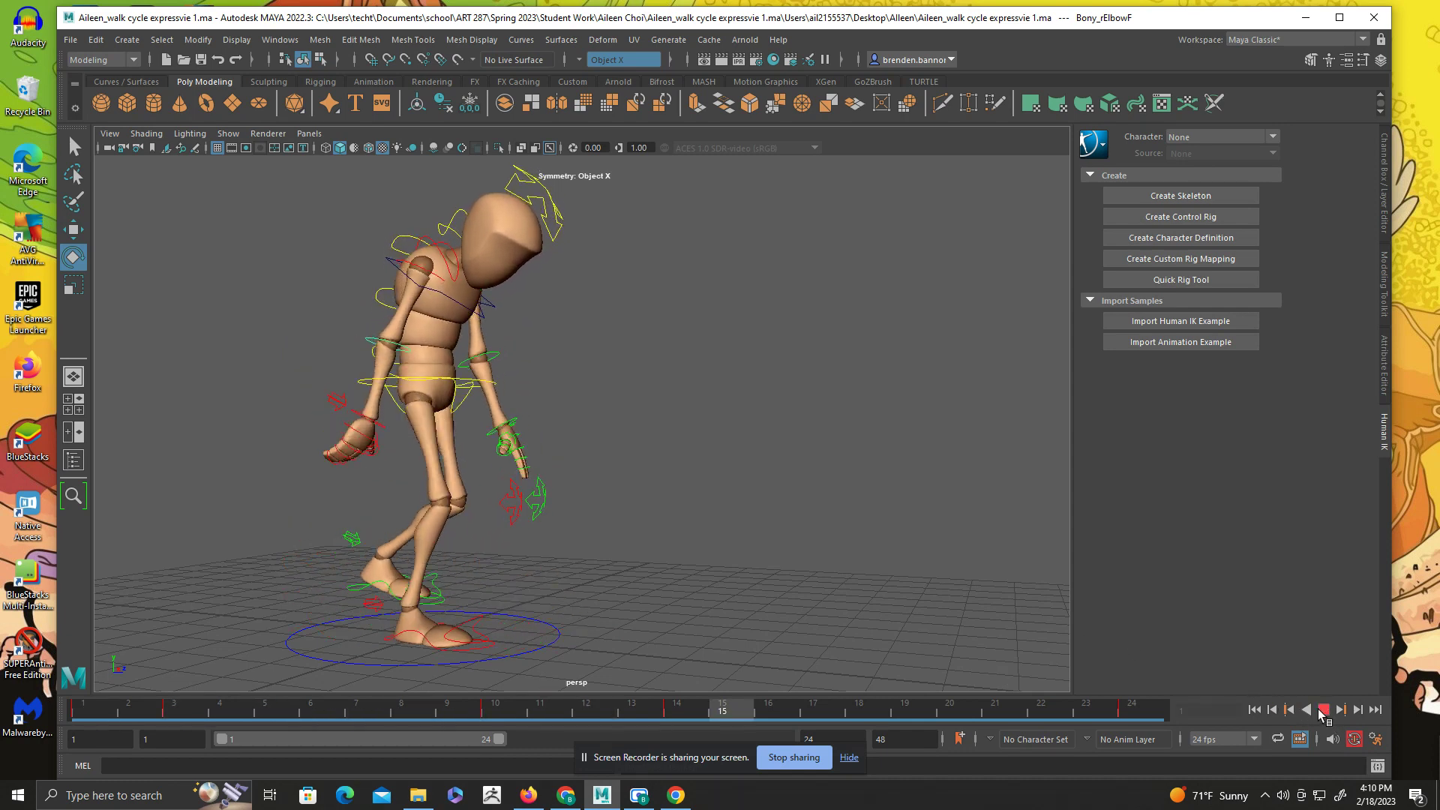
pyautogui.click(1323, 710)
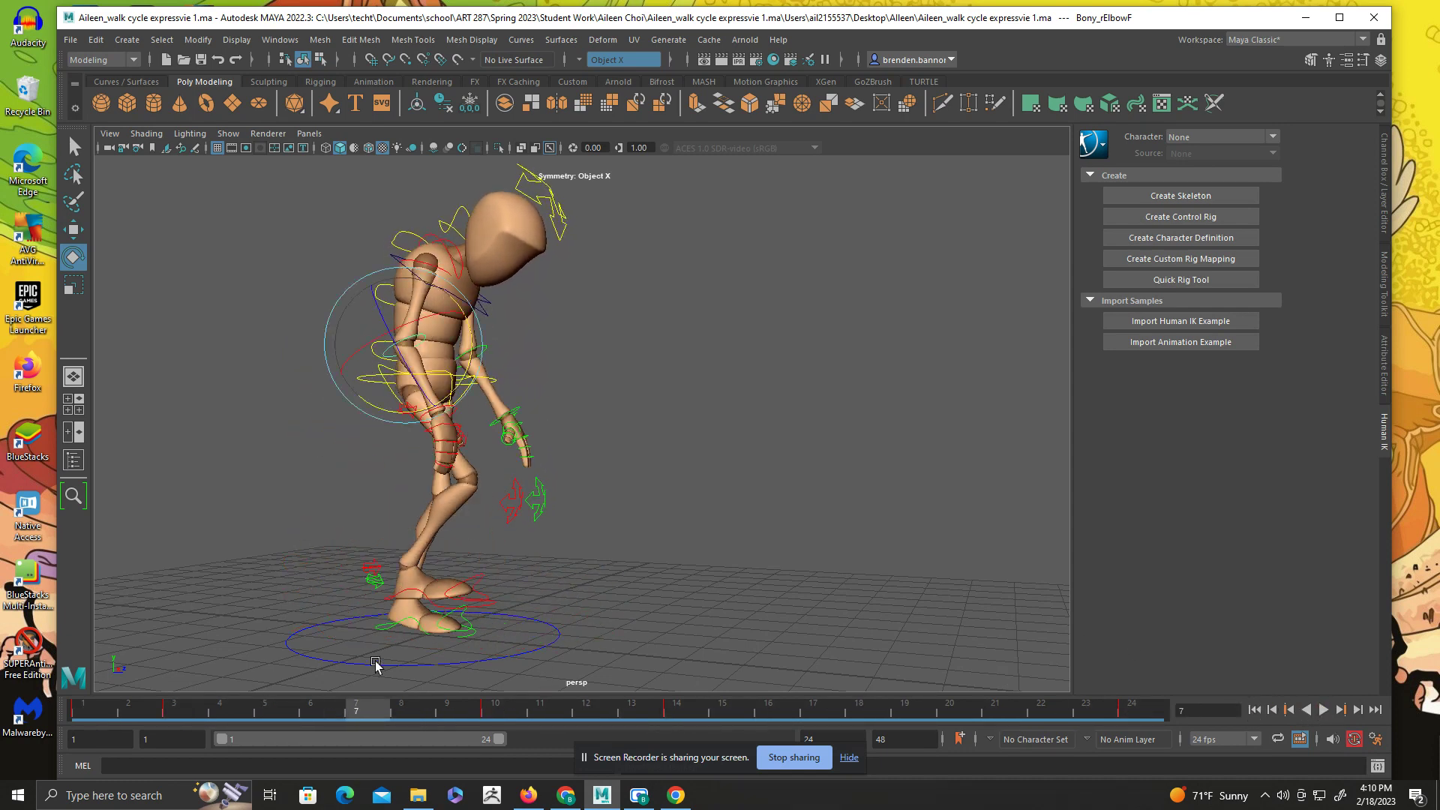
pyautogui.hotkey('alt', 'v')
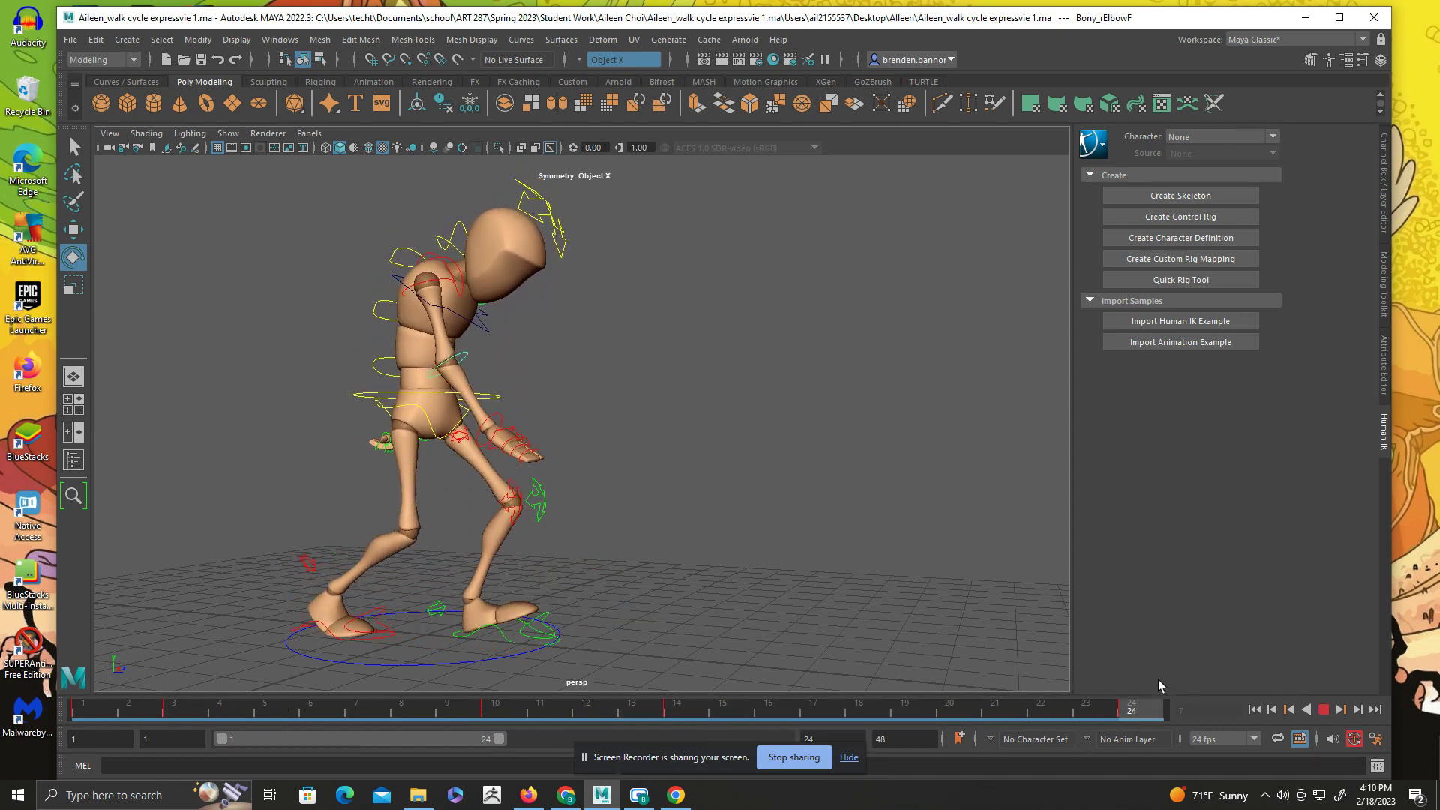
pyautogui.click(818, 694)
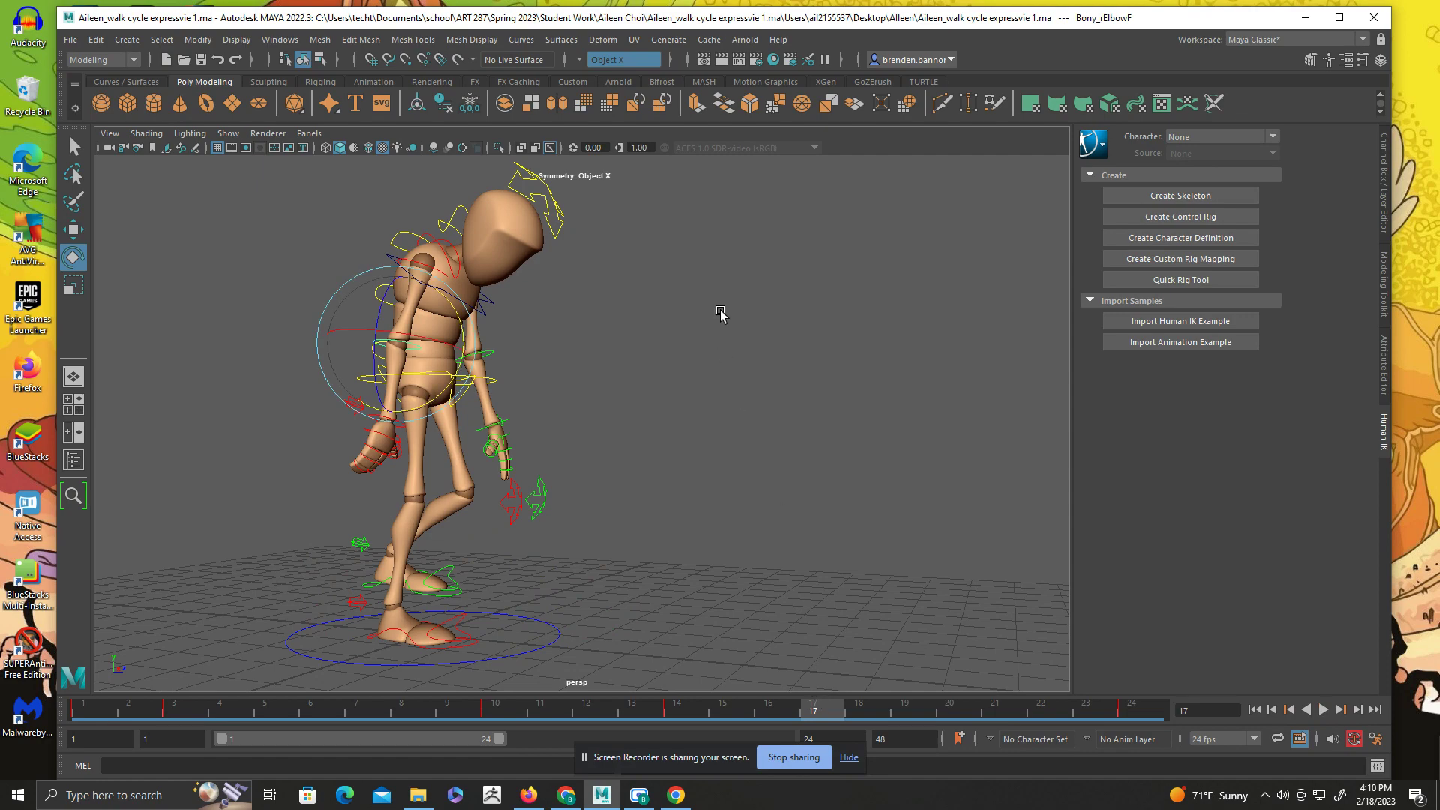
# - Select the left elbow control from the character's other side and rotate it at frame 14 to bend the forearm
pyautogui.keyDown('alt'); pyautogui.moveTo(720, 313); pyautogui.dragTo(741, 362); pyautogui.keyUp('alt')
pyautogui.click(740, 362)
pyautogui.click(592, 340)
pyautogui.keyDown('alt'); pyautogui.moveTo(592, 339); pyautogui.dragTo(473, 425); pyautogui.keyUp('alt')
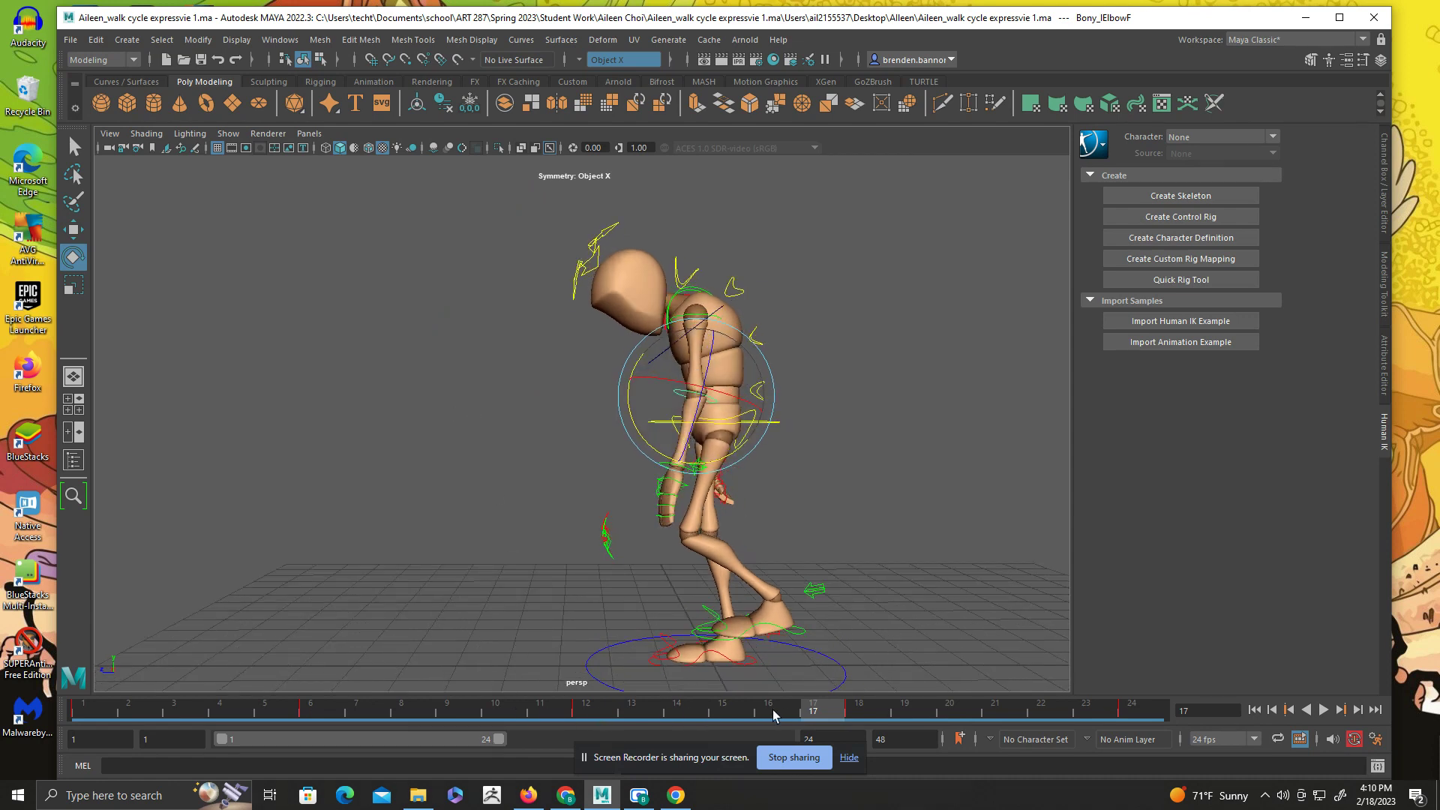
pyautogui.moveTo(778, 714); pyautogui.dragTo(82, 712)
pyautogui.hotkey('alt', 'v')
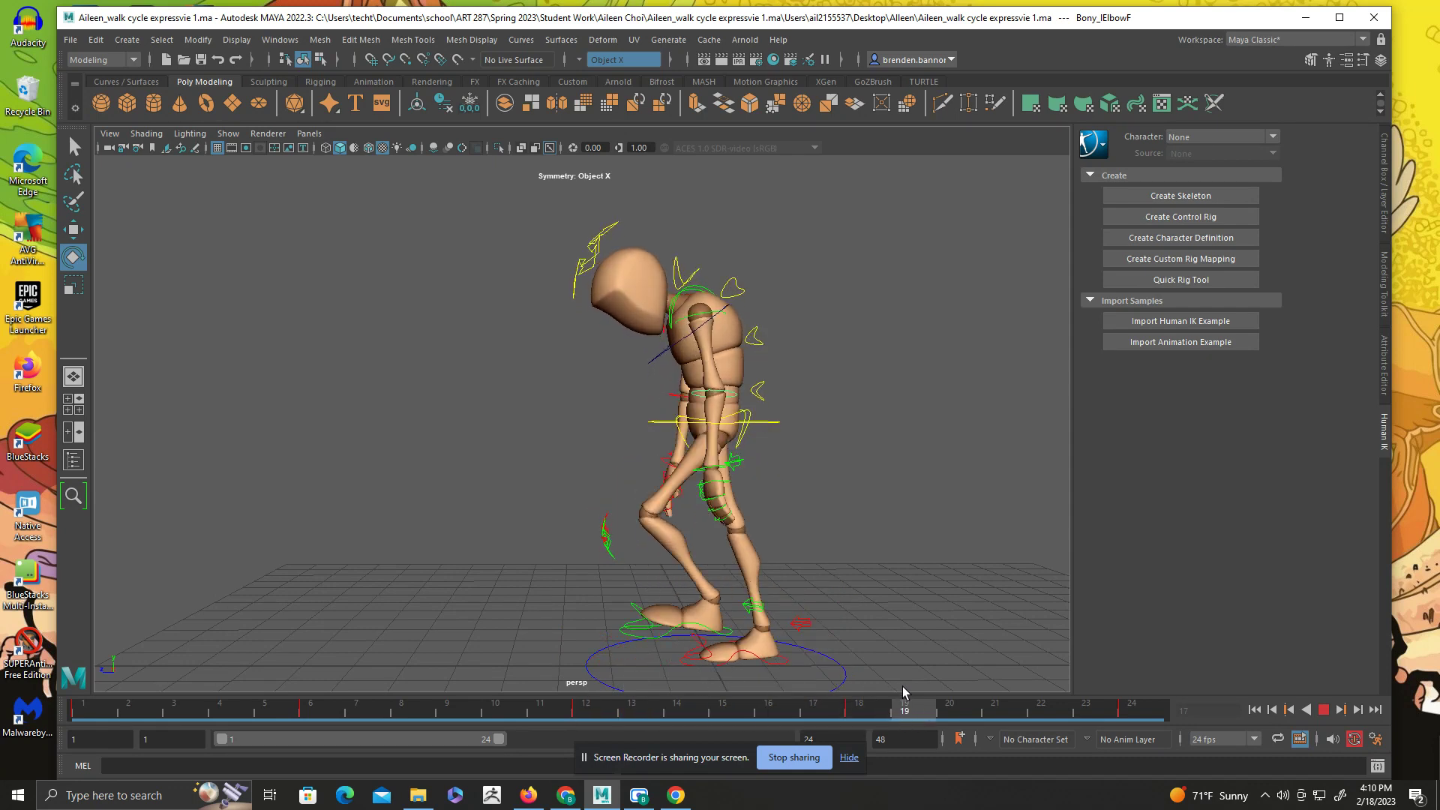
pyautogui.moveTo(707, 707); pyautogui.dragTo(669, 706)
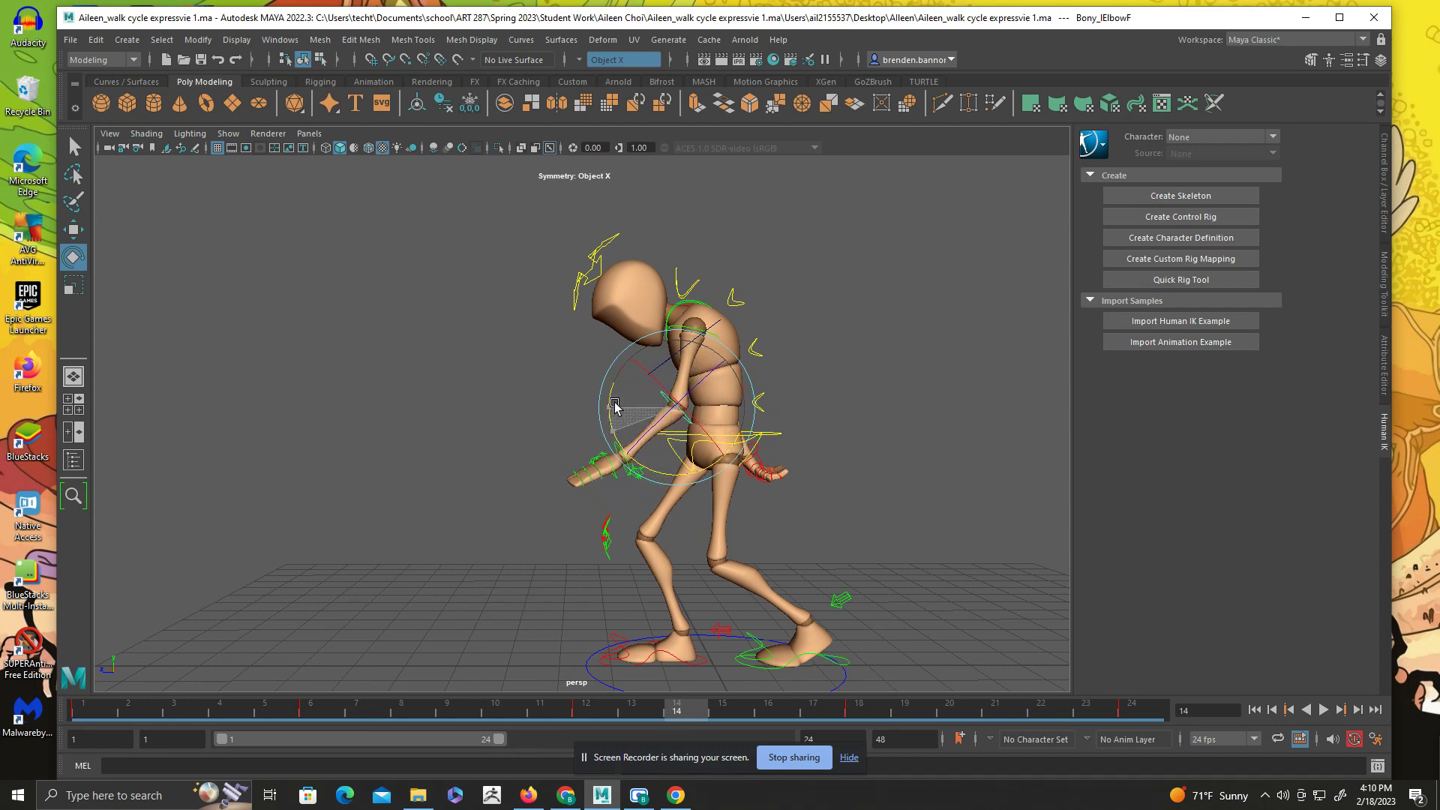
# - Rotate the left elbow control at frame 1 to lower the forearm, and at frame 3 to swing it back
pyautogui.hotkey('alt', 'v')
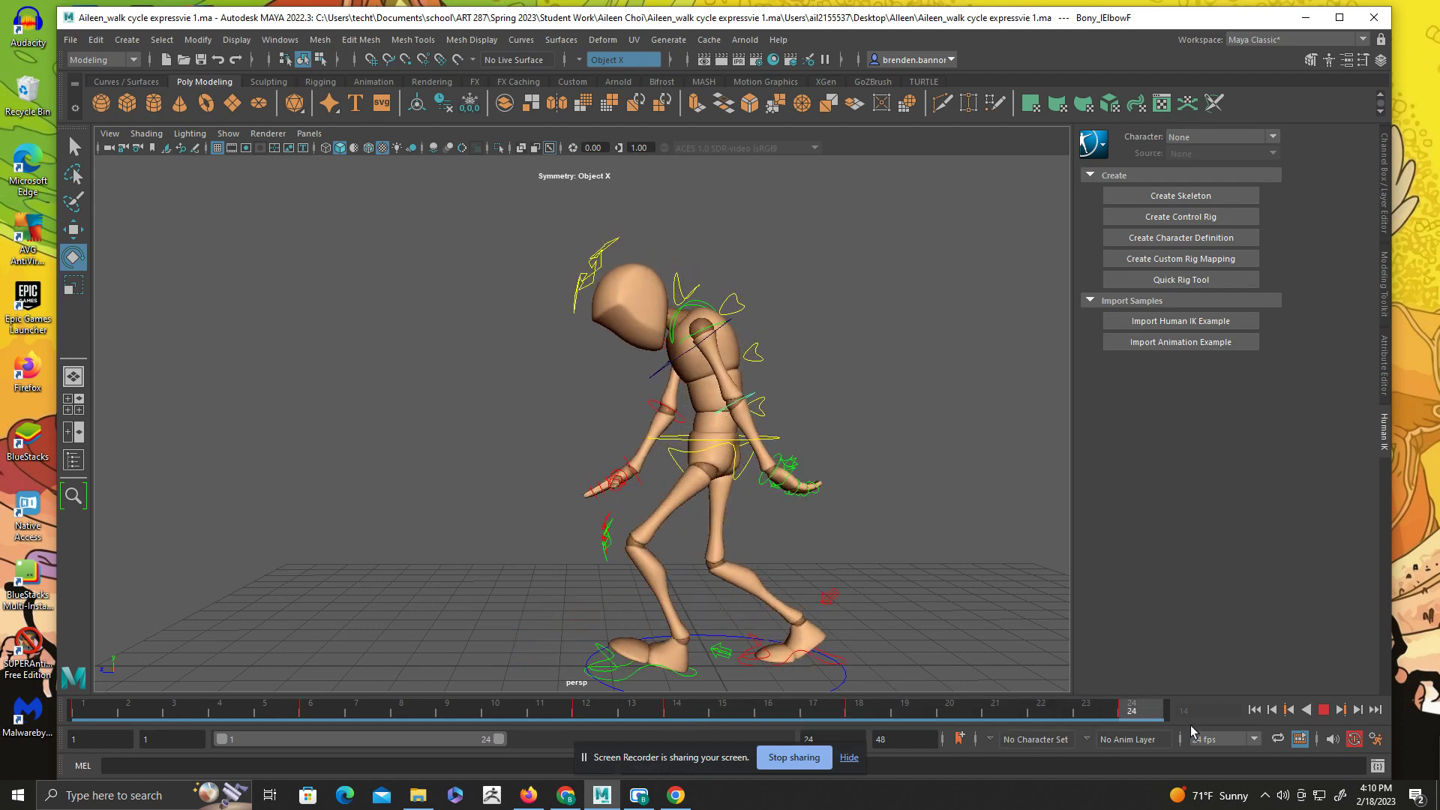
pyautogui.moveTo(274, 736); pyautogui.dragTo(71, 735)
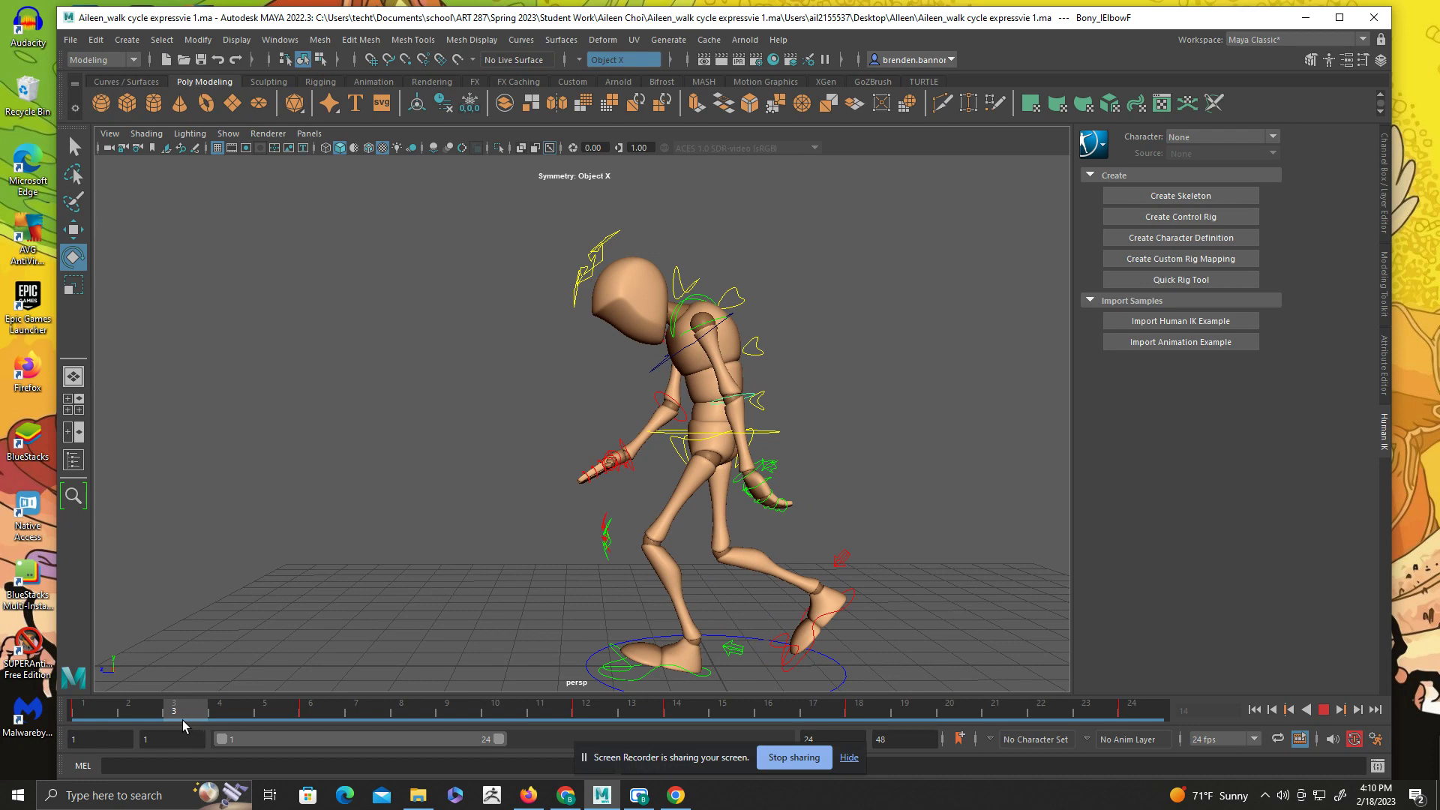
pyautogui.click(654, 368)
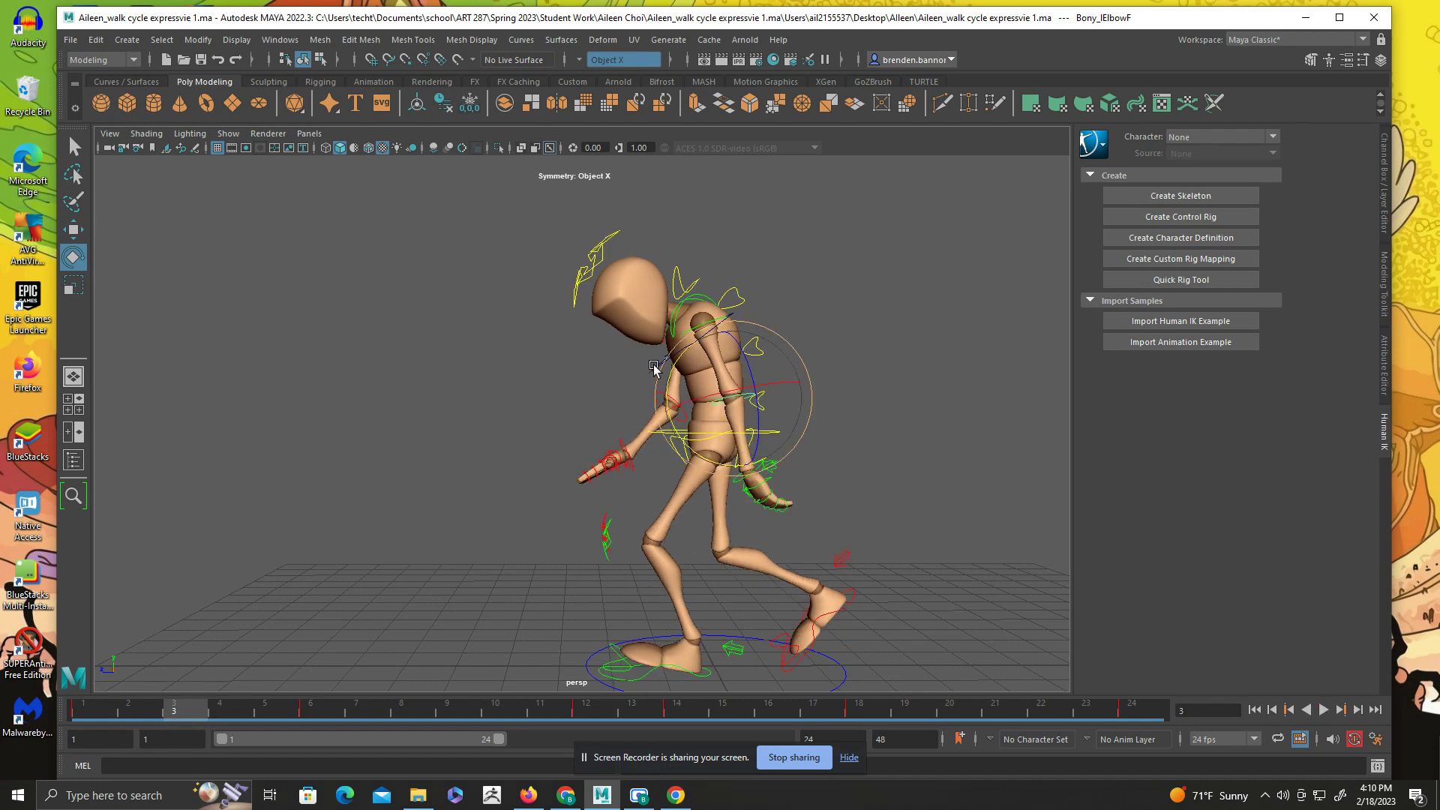
pyautogui.moveTo(187, 711); pyautogui.dragTo(75, 710)
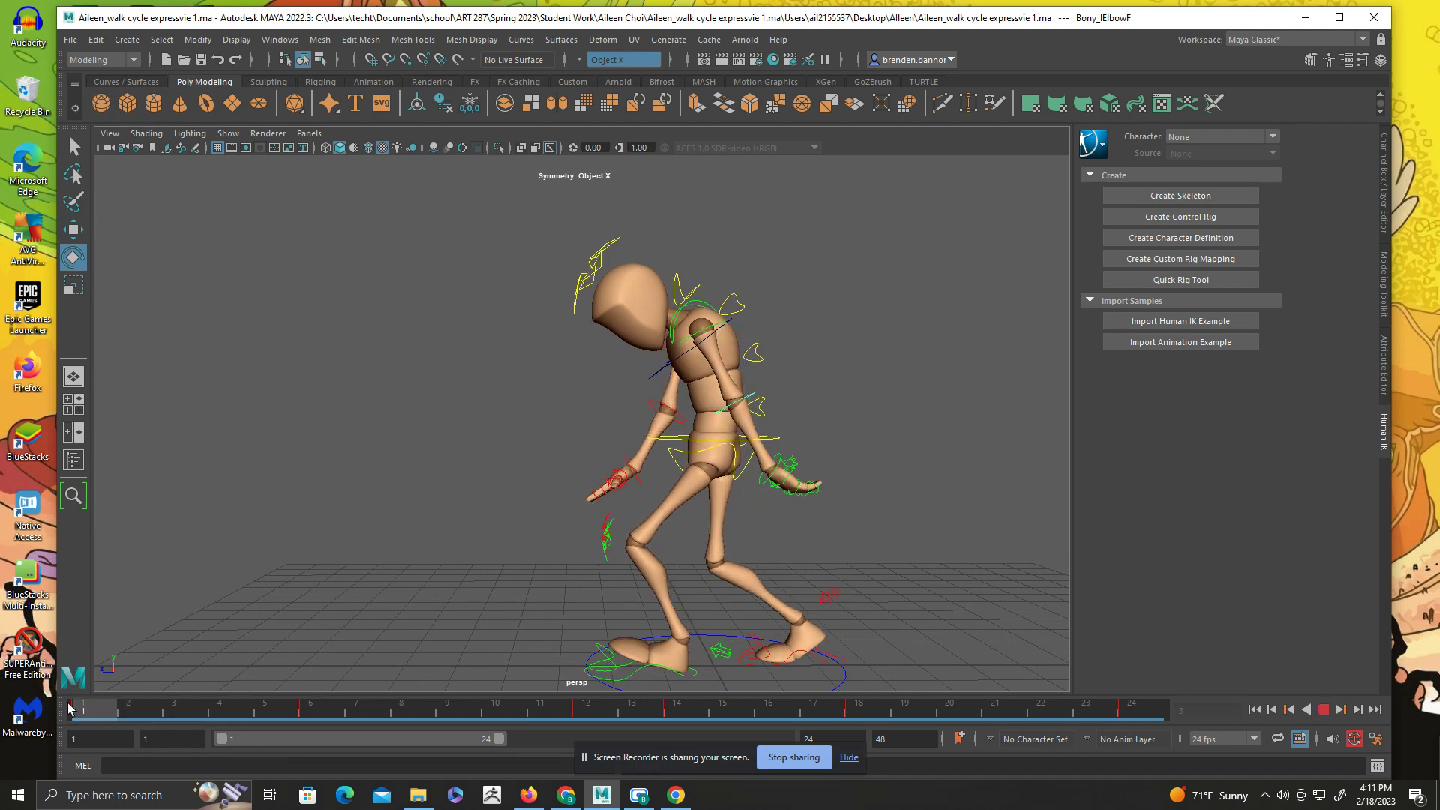
pyautogui.moveTo(669, 405); pyautogui.dragTo(675, 364)
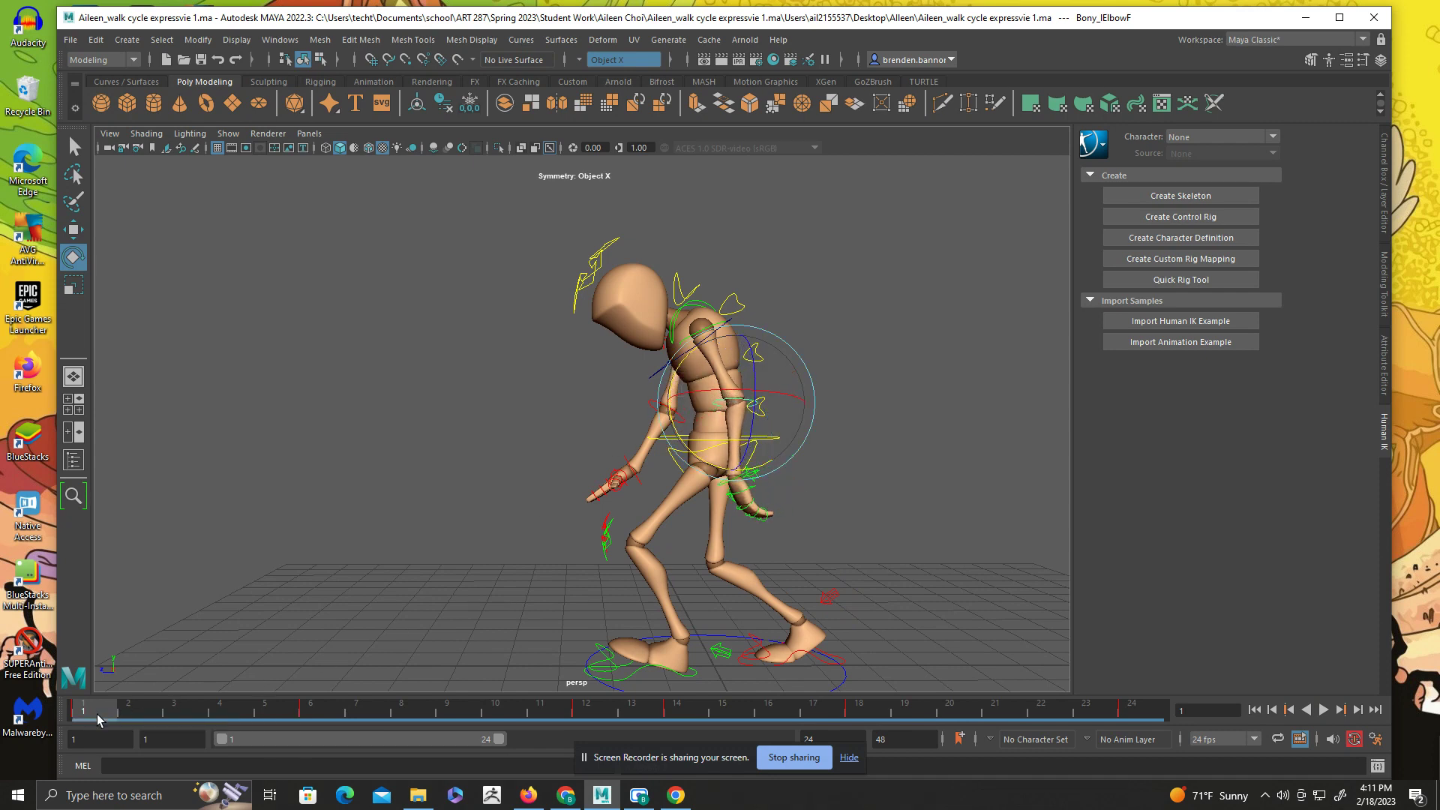
pyautogui.moveTo(98, 718); pyautogui.dragTo(174, 713)
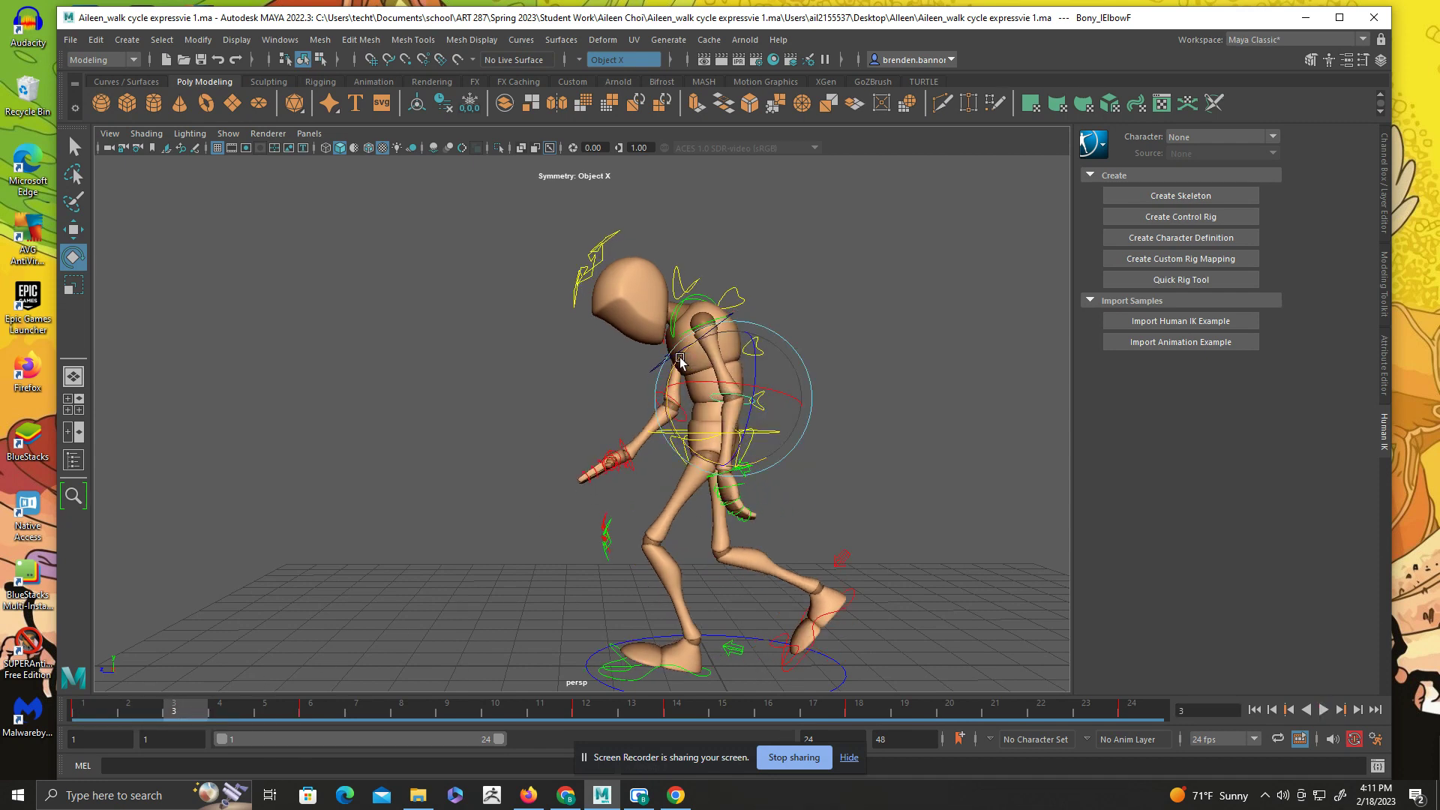
pyautogui.moveTo(679, 362); pyautogui.dragTo(664, 386)
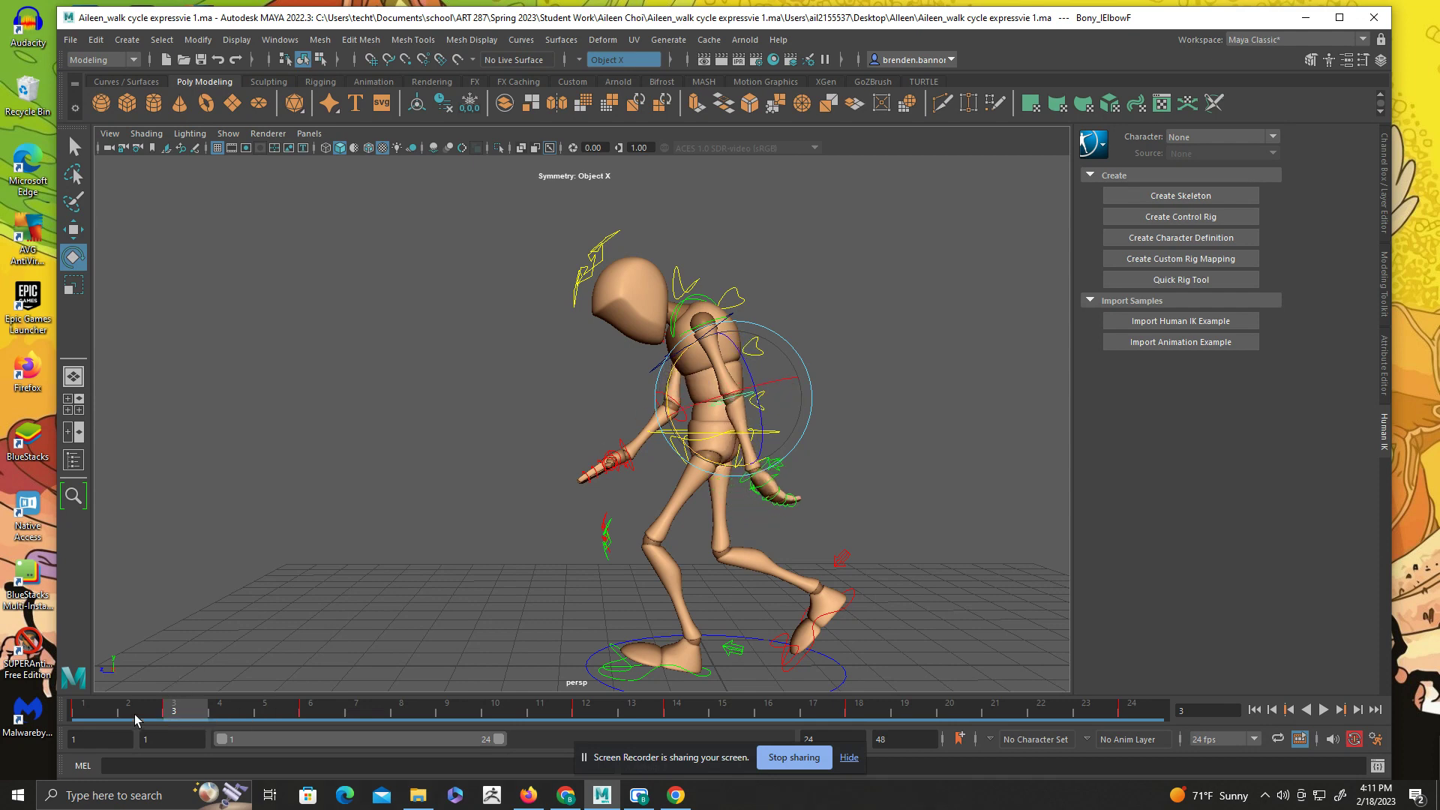
# - Copy the left elbow control's key from frame 1 and paste it at frame 24
pyautogui.click(92, 713)
pyautogui.rightClick(90, 713)
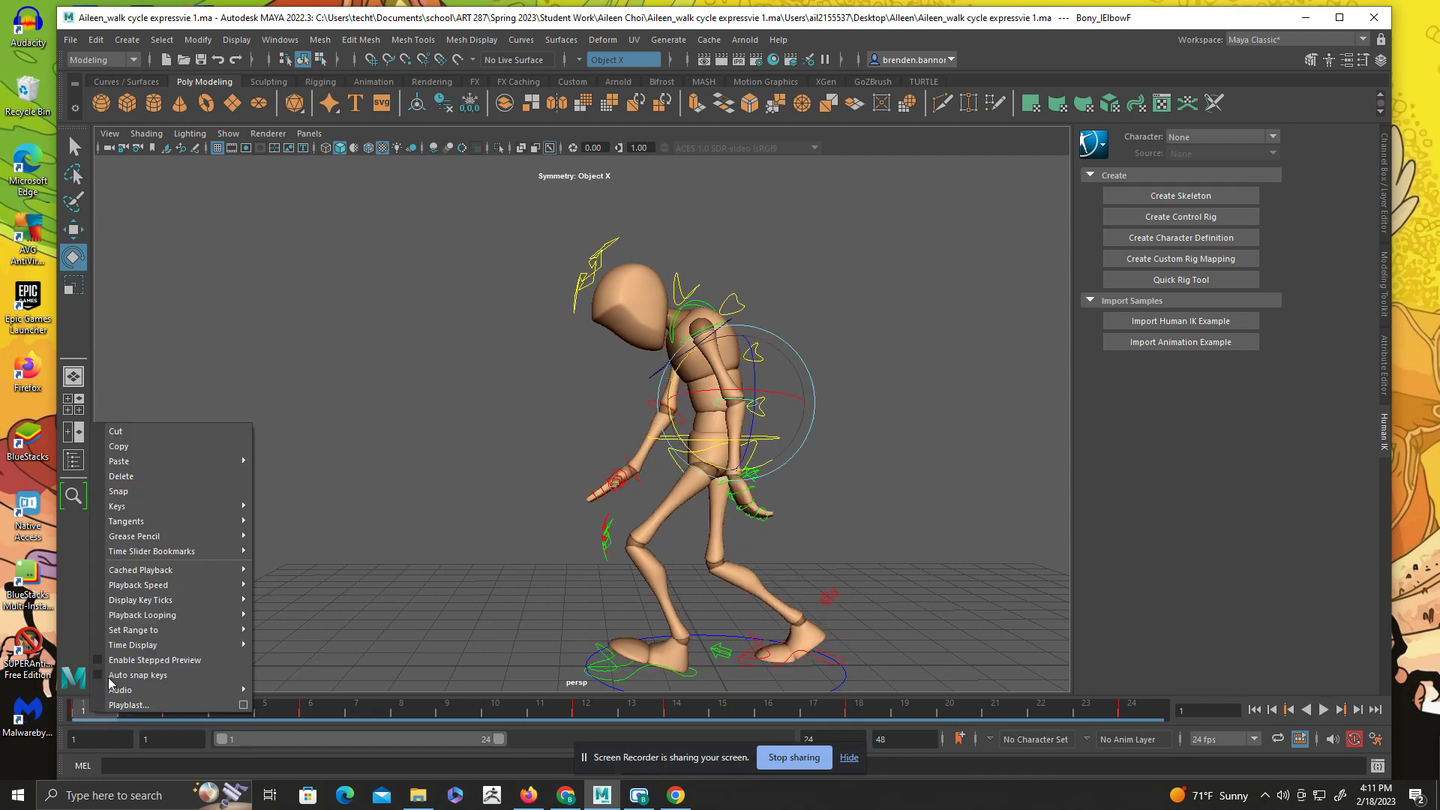
pyautogui.click(142, 447)
pyautogui.click(1132, 710)
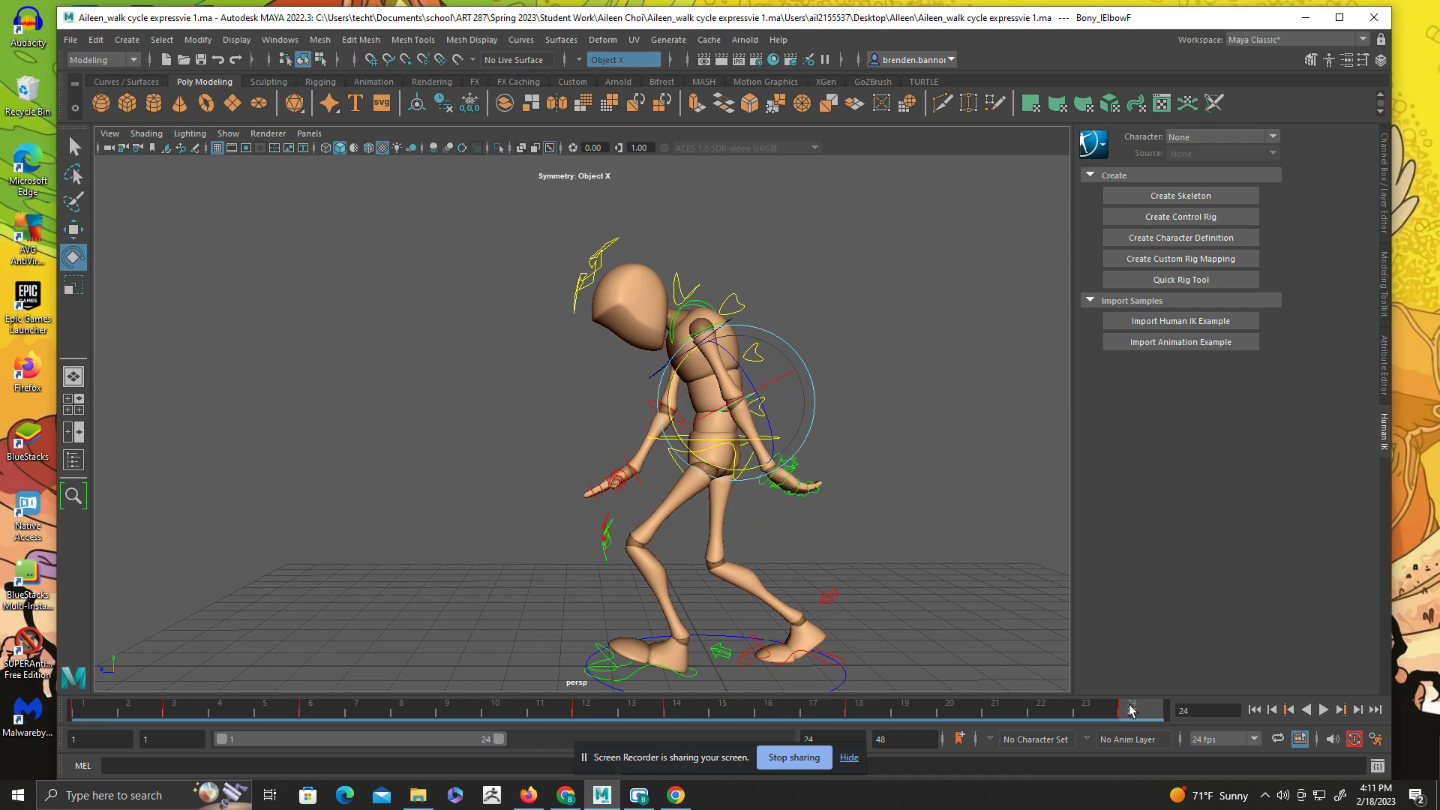
pyautogui.rightClick(1132, 710)
pyautogui.moveTo(1199, 455)
pyautogui.click(1322, 454)
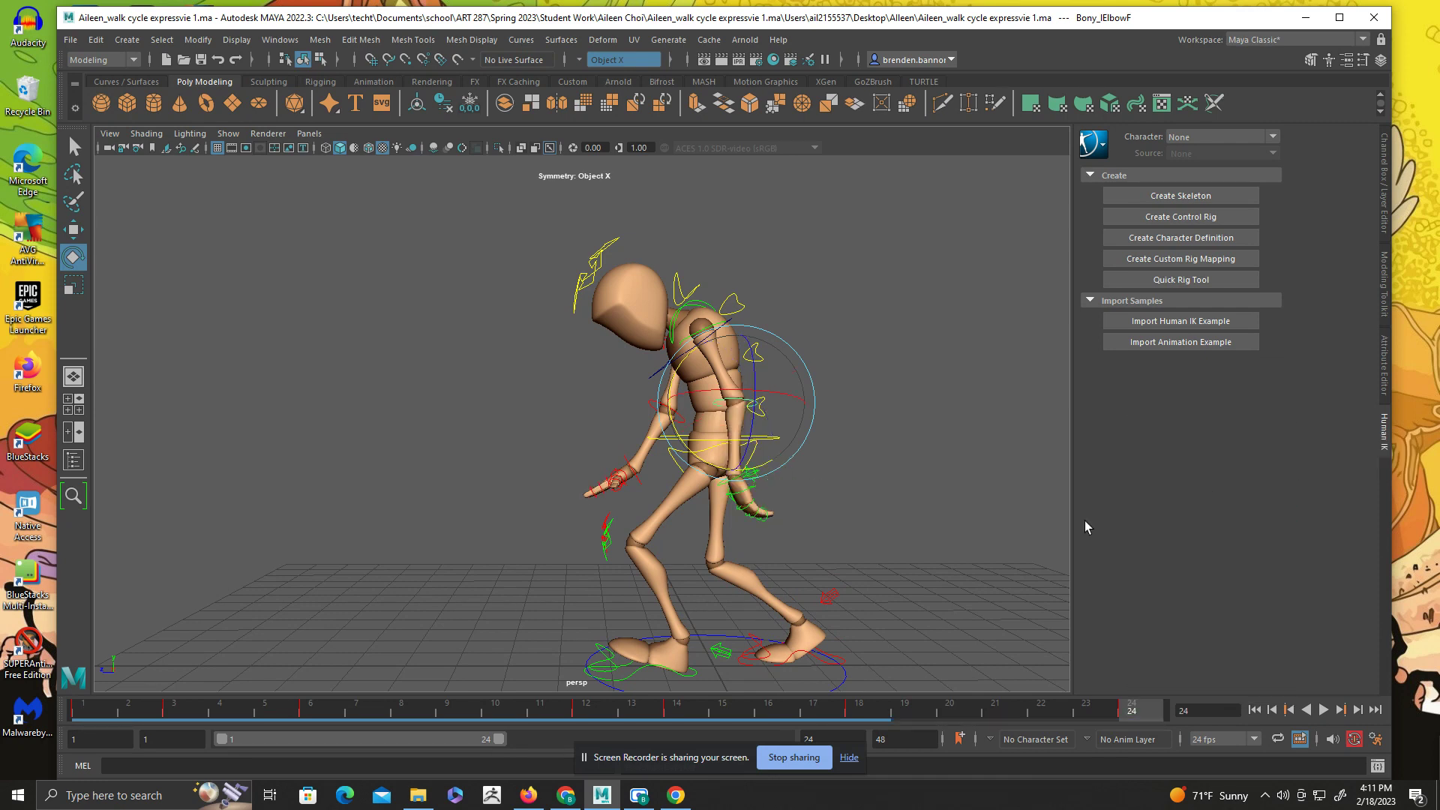
# - Delete the left elbow control's key at frame 12 and play back the walk cycle to check the swing
pyautogui.hotkey('alt', 'v')
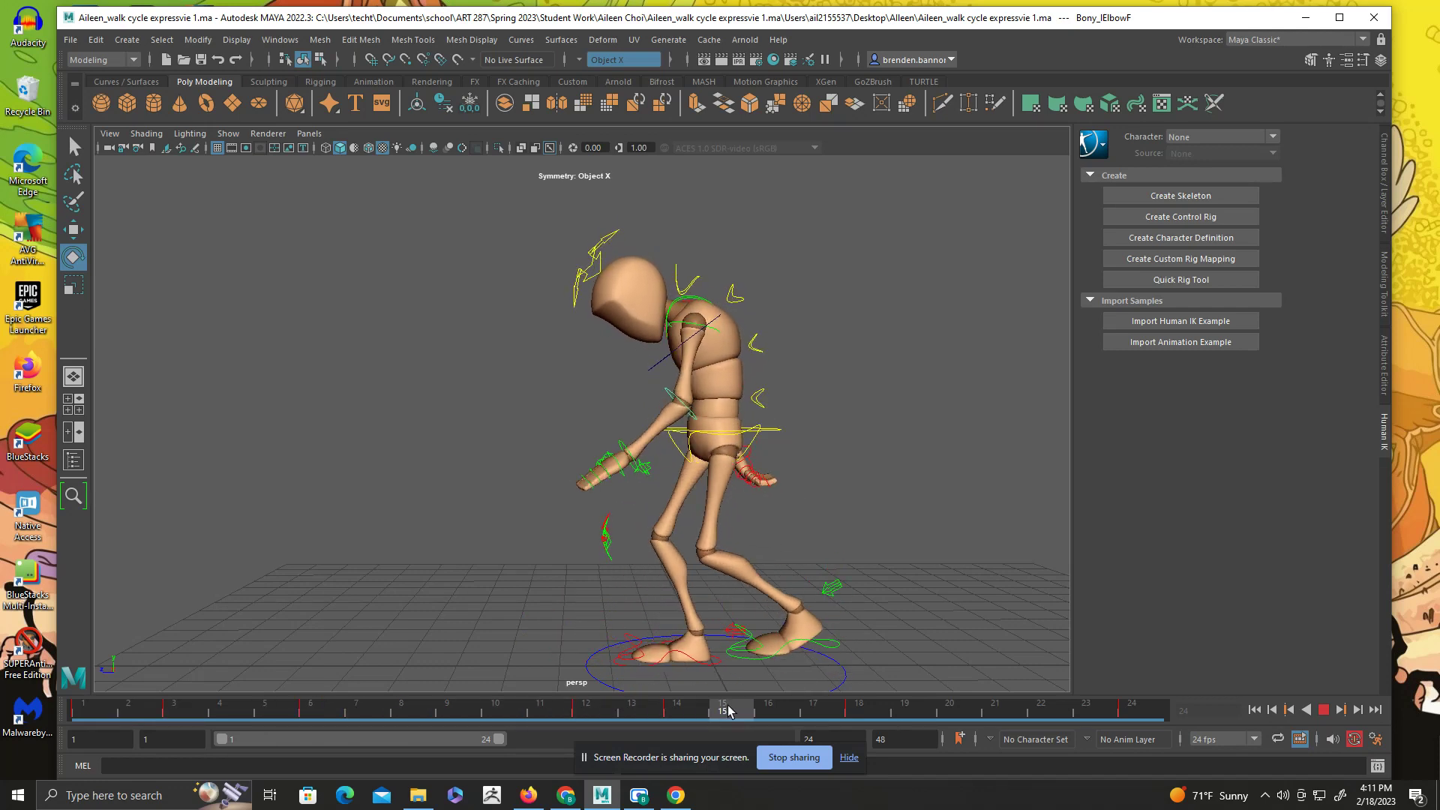
pyautogui.rightClick(589, 718)
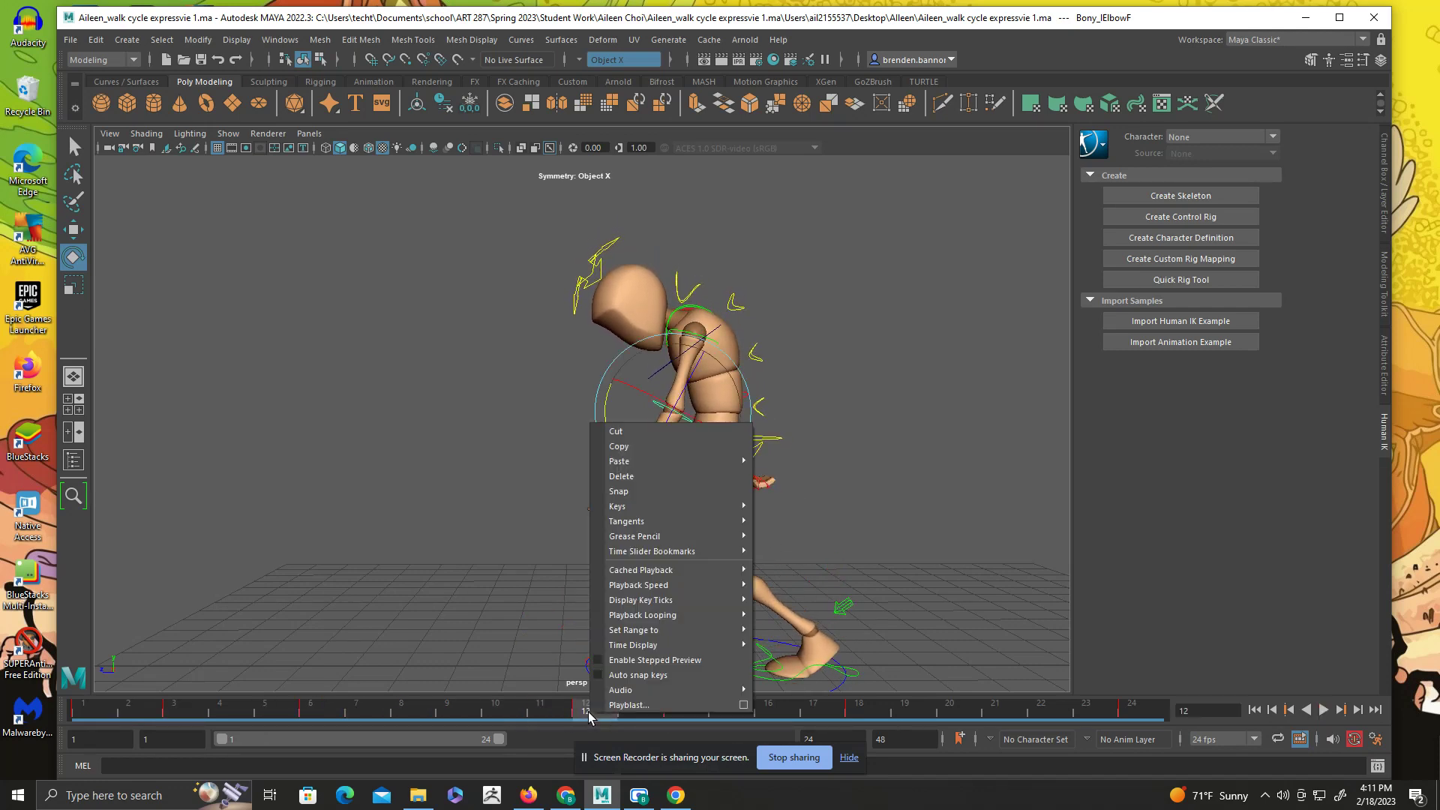
pyautogui.click(647, 478)
pyautogui.hotkey('alt', 'v')
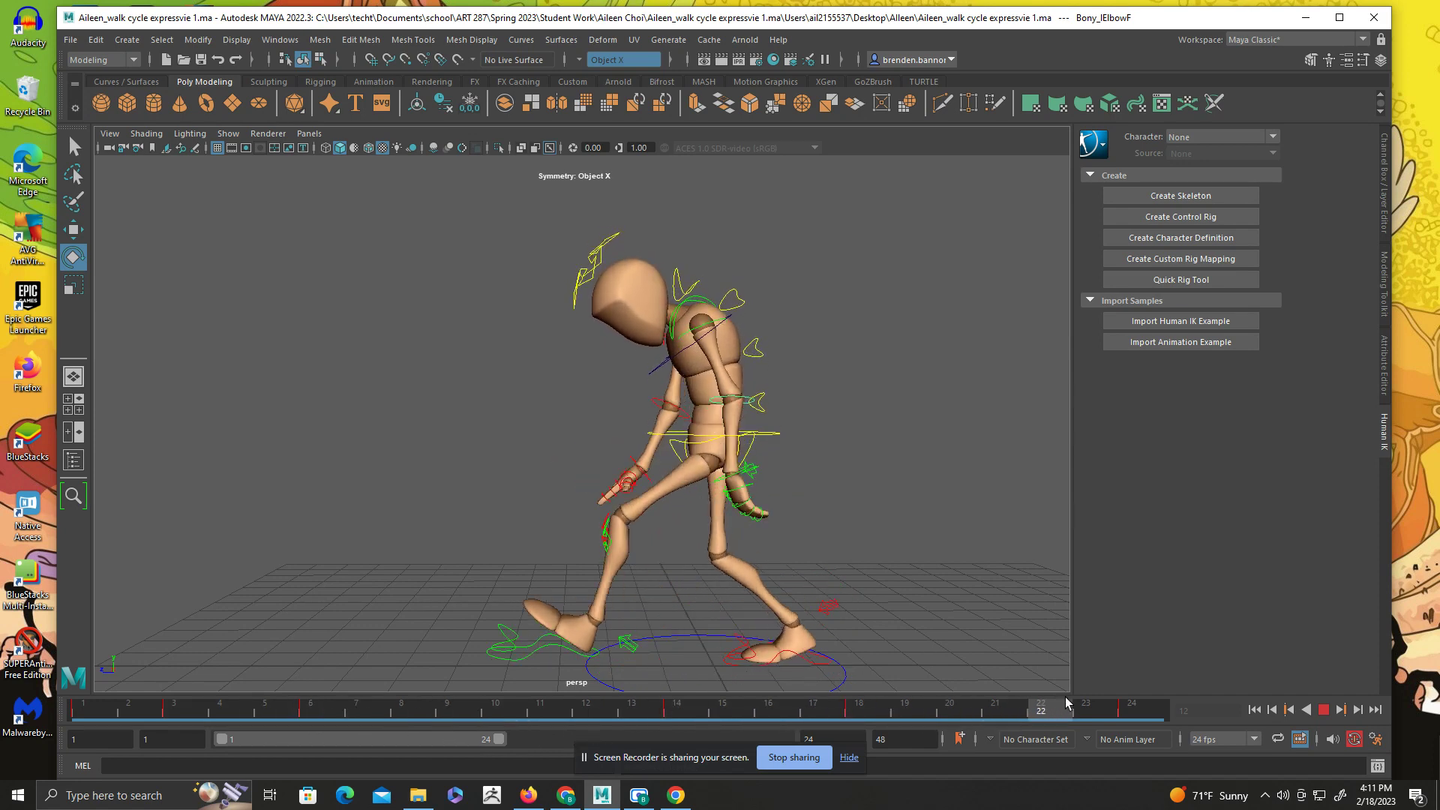
pyautogui.press('Escape')
pyautogui.click(1322, 709)
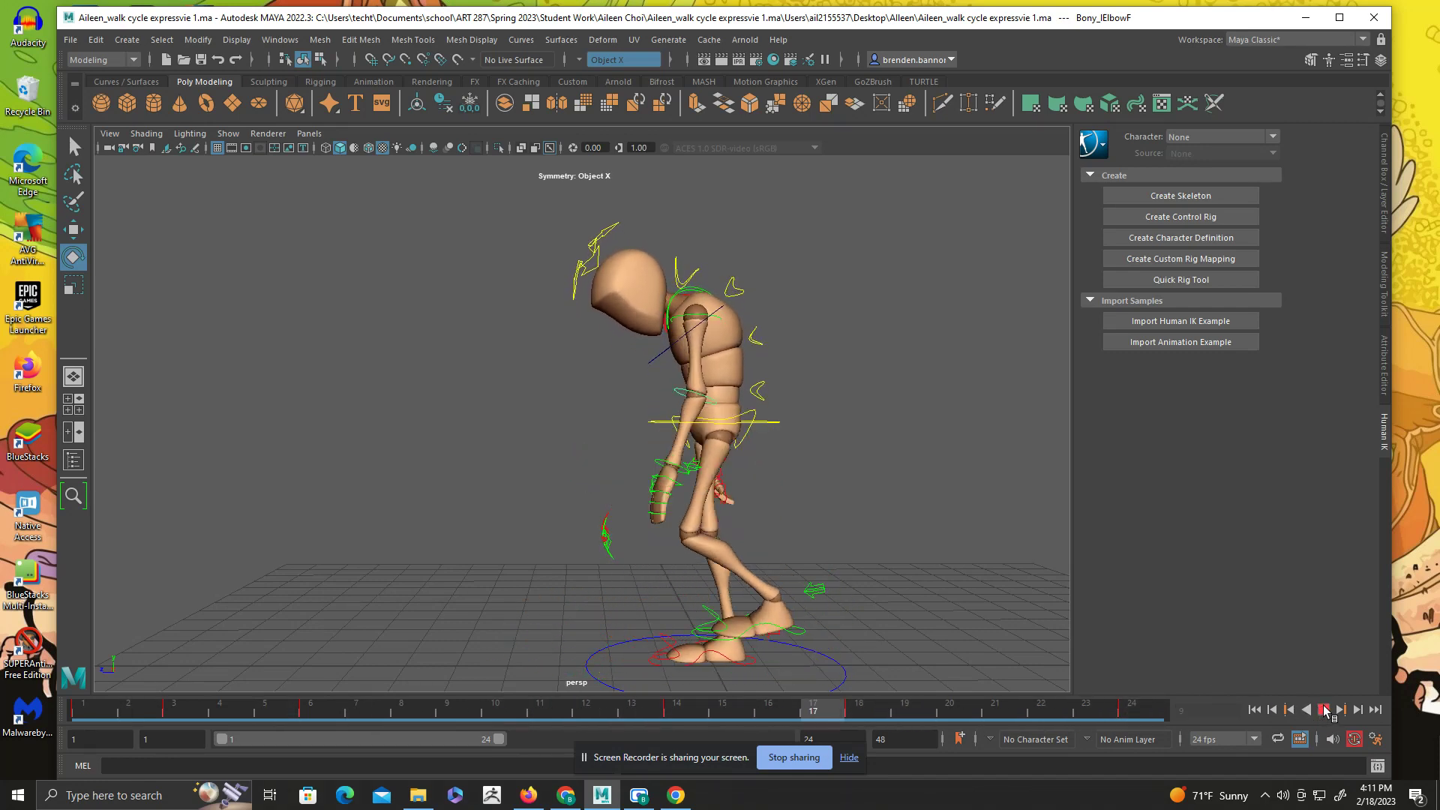
pyautogui.press('Escape')
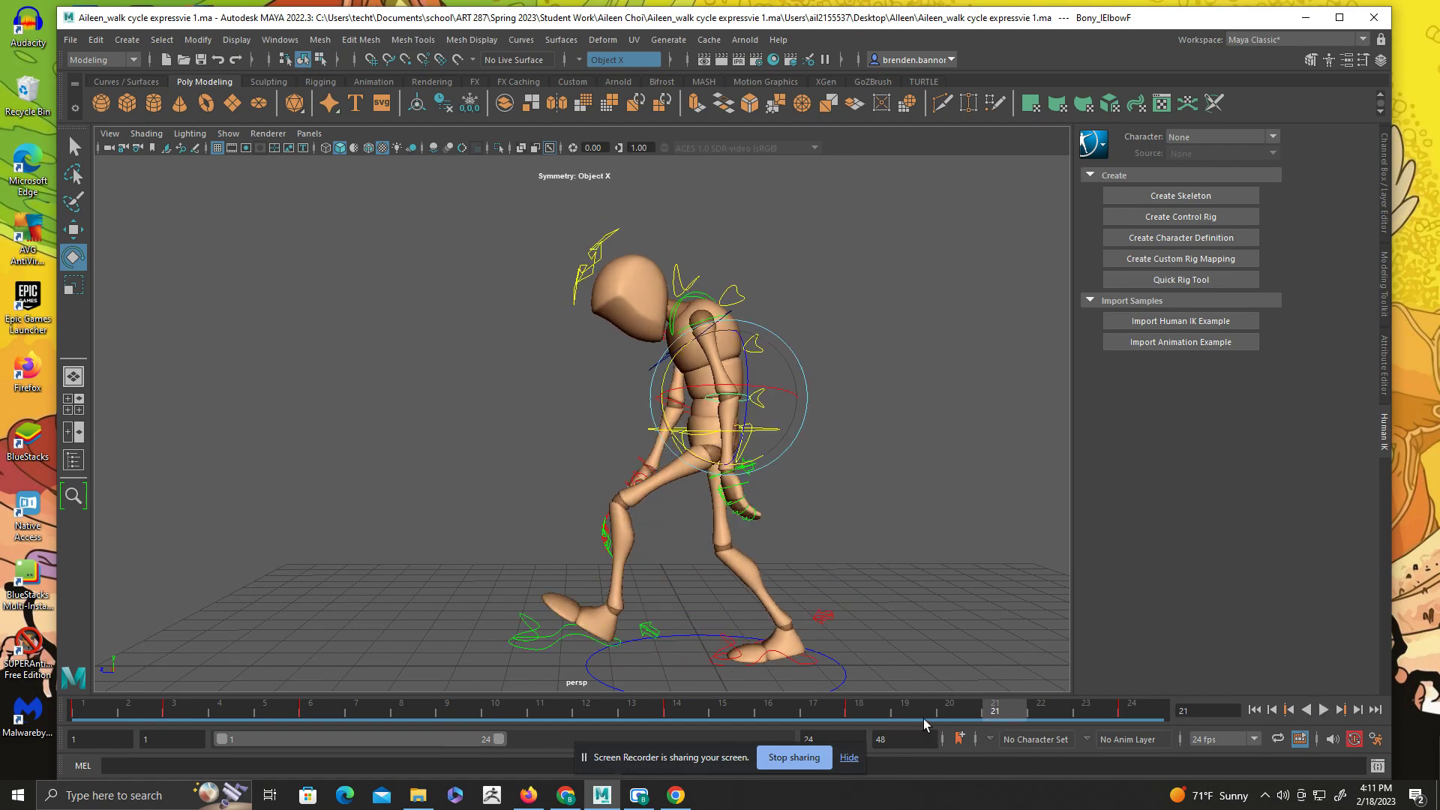
# - Play and scrub the walk cycle from front and three-quarter views to examine the arm swing and leg motion
pyautogui.moveTo(904, 714); pyautogui.dragTo(97, 686)
pyautogui.keyDown('alt'); pyautogui.moveTo(333, 499); pyautogui.dragTo(381, 635); pyautogui.keyUp('alt')
pyautogui.hotkey('alt', 'v')
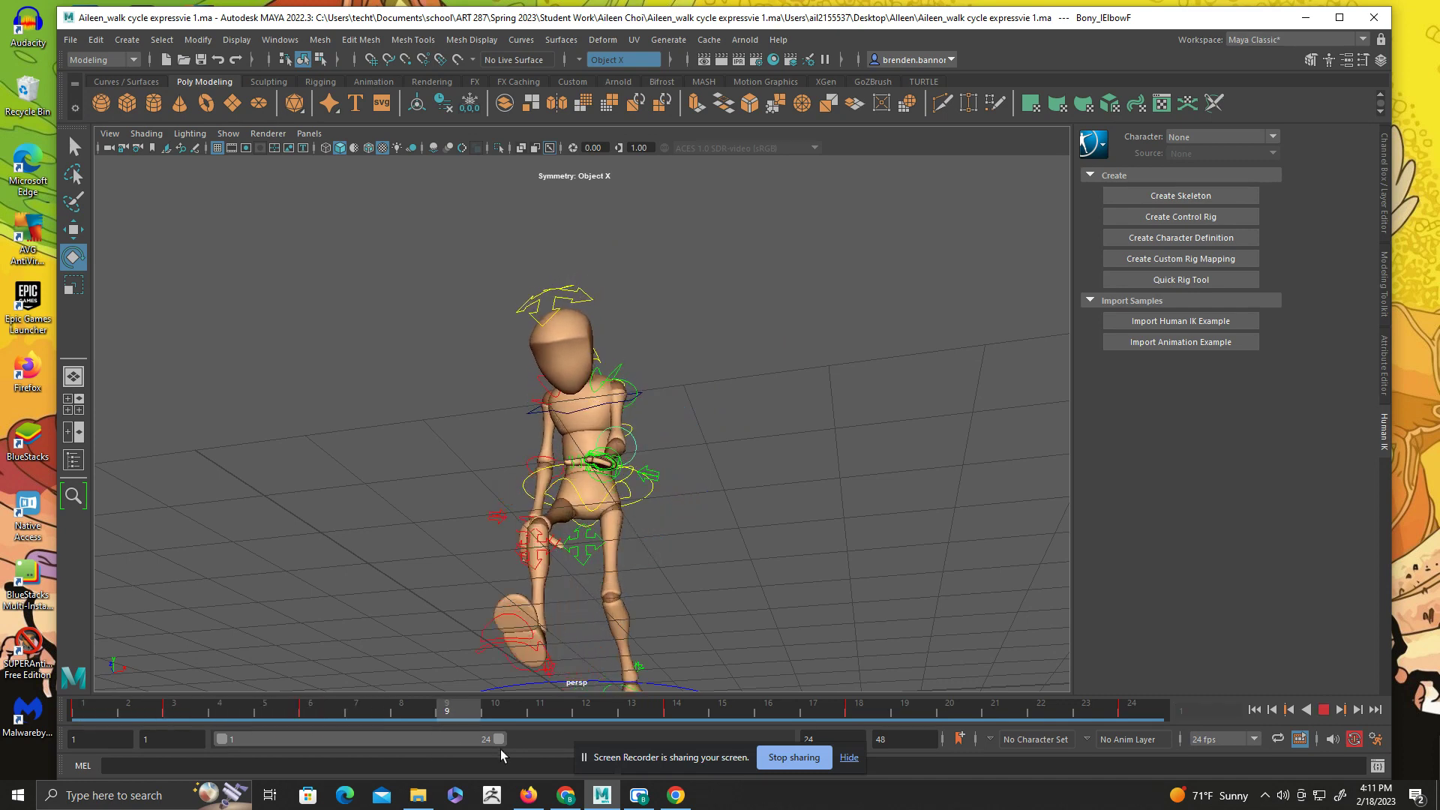
pyautogui.hotkey('alt', 'v')
pyautogui.keyDown('alt'); pyautogui.moveTo(800, 534); pyautogui.dragTo(760, 603); pyautogui.keyUp('alt')
pyautogui.keyDown('alt'); pyautogui.moveTo(760, 603); pyautogui.dragTo(753, 579, button='middle'); pyautogui.keyUp('alt')
pyautogui.hotkey('alt', 'v')
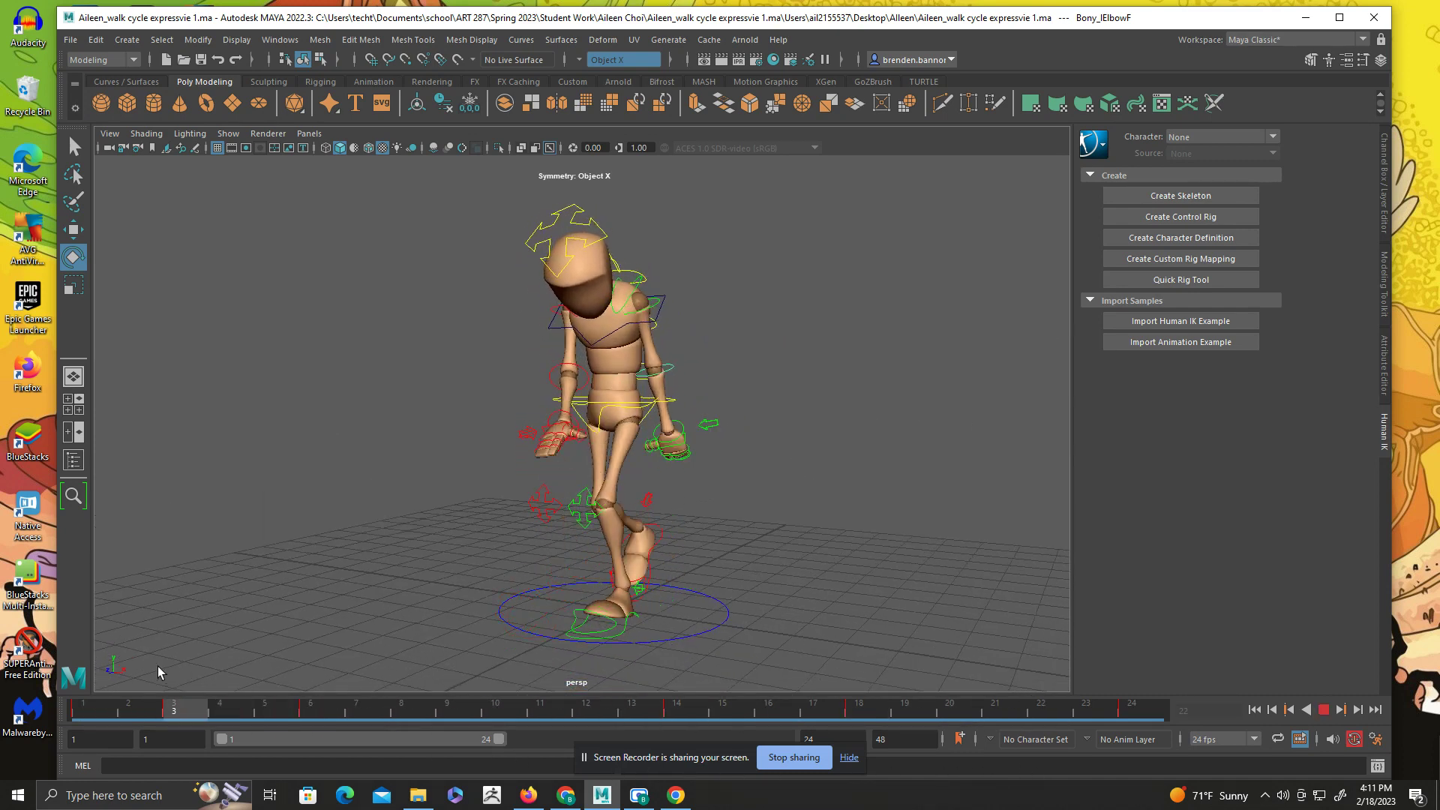
pyautogui.moveTo(767, 731); pyautogui.dragTo(962, 728)
pyautogui.keyDown('alt'); pyautogui.moveTo(823, 552); pyautogui.dragTo(642, 554); pyautogui.keyUp('alt')
pyautogui.hotkey('alt', 'v')
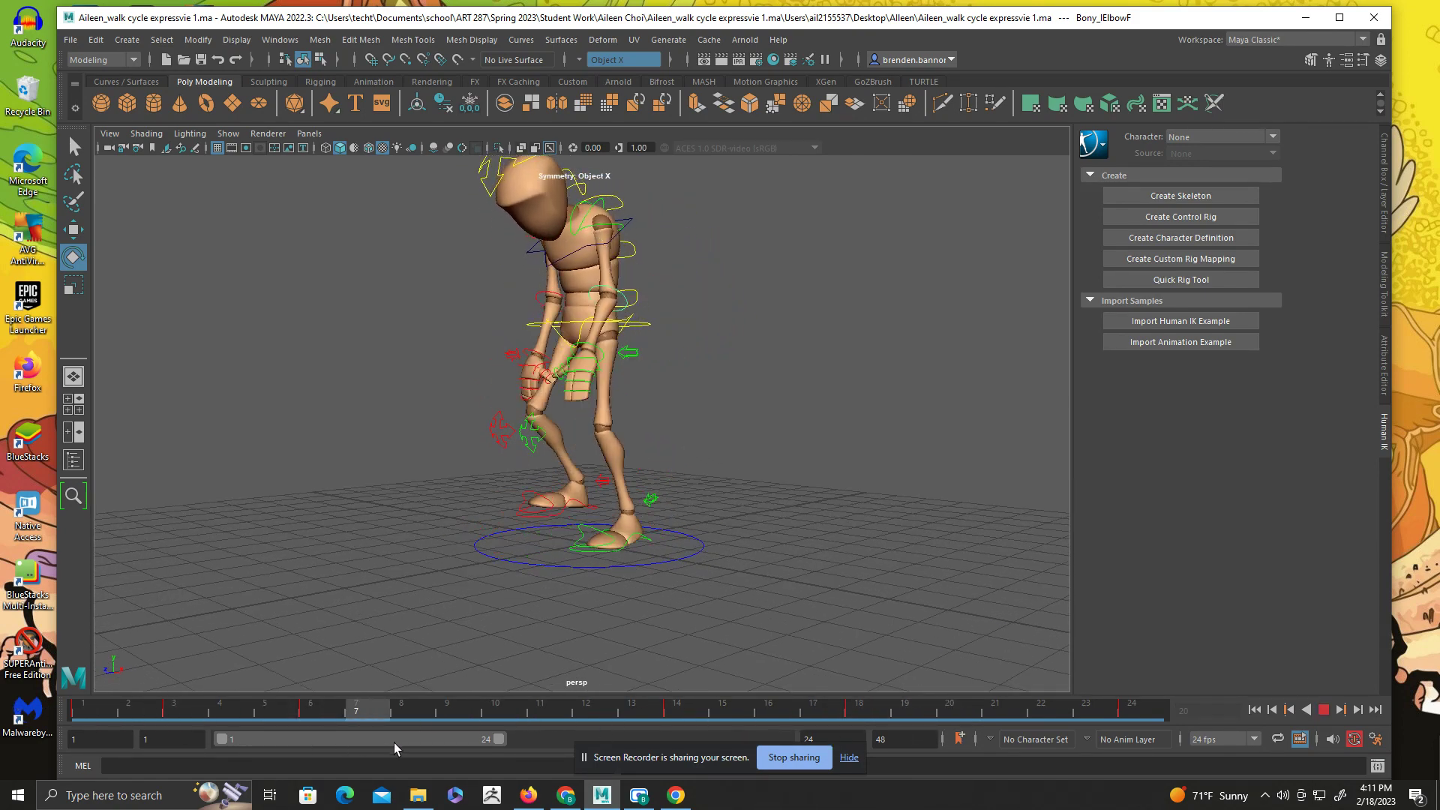
pyautogui.hotkey('alt', 'v')
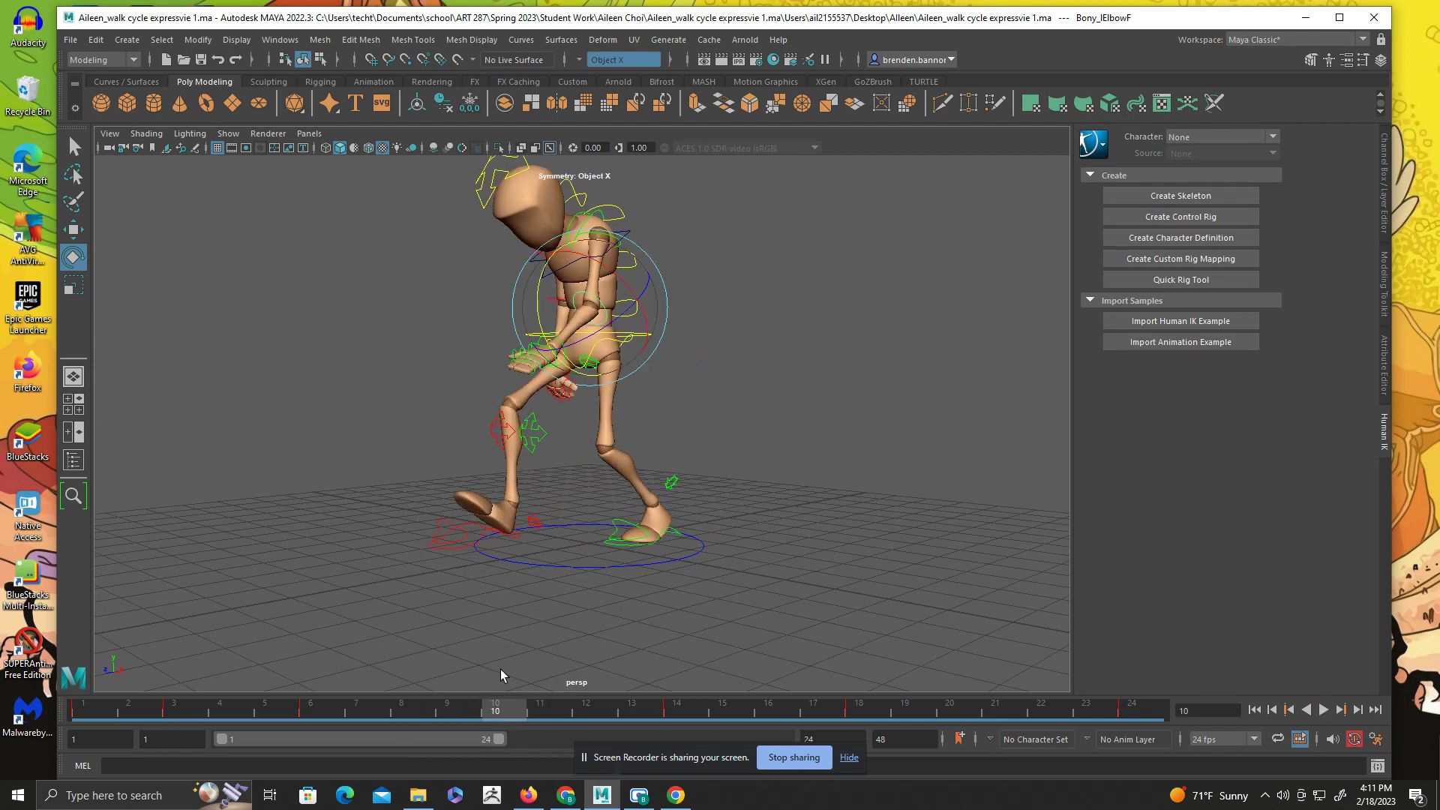
# - Select the right foot IK control, scrub through its first frames and show its channel values
pyautogui.click(455, 552)
pyautogui.hotkey('alt', 'v')
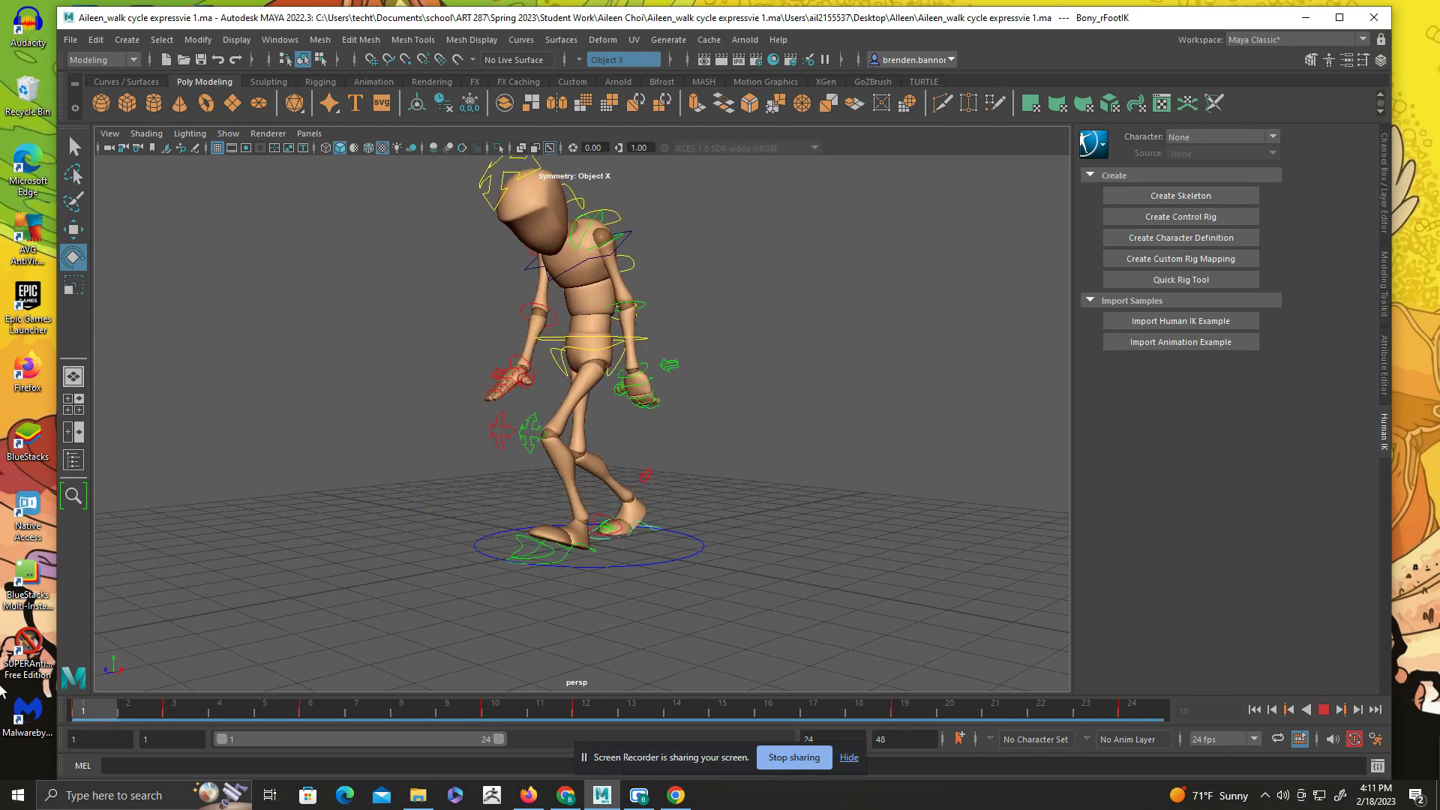
pyautogui.moveTo(98, 707); pyautogui.dragTo(234, 723)
pyautogui.click(1384, 174)
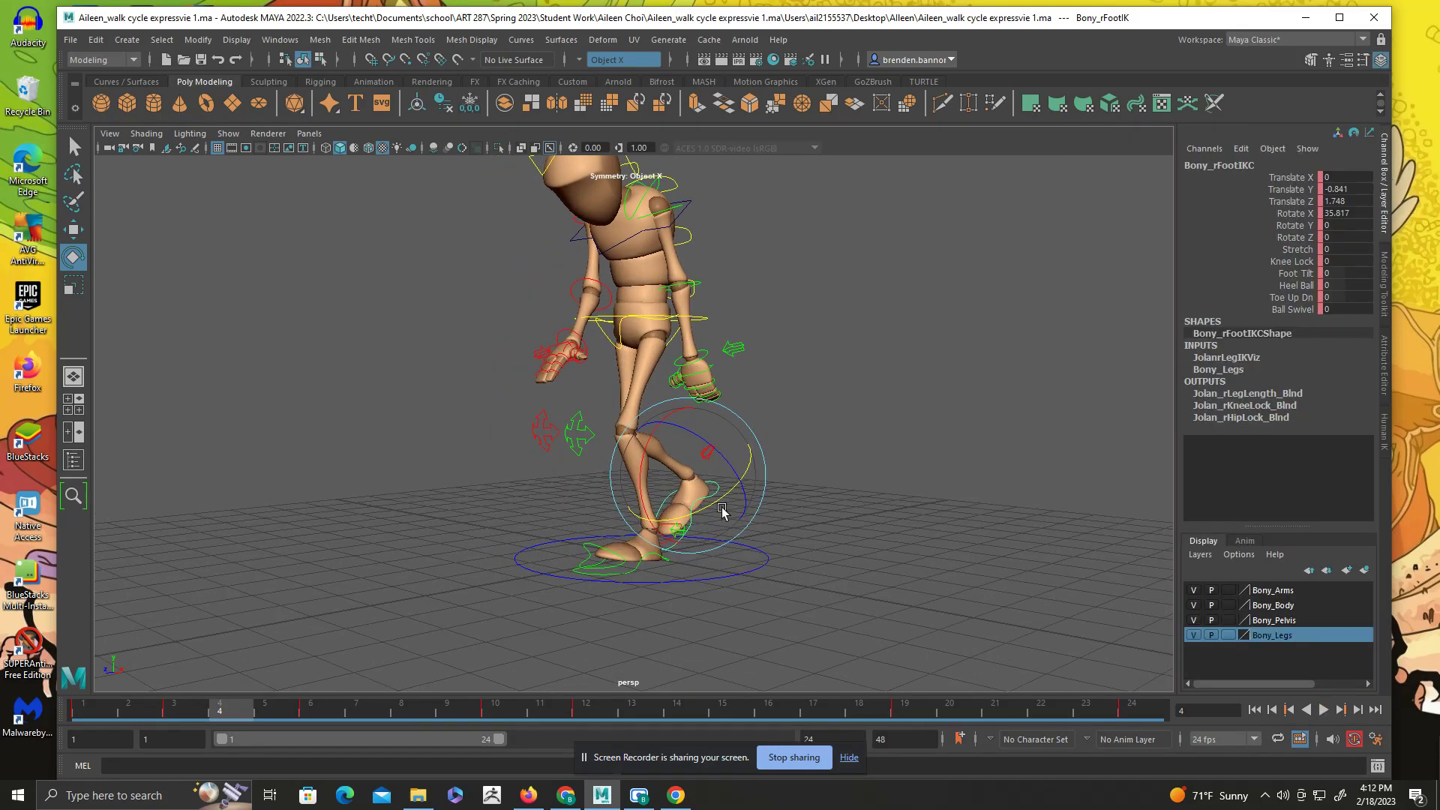
# - Lower the right foot control's Toe Up Dn to a negative value at frame 3 so the toes bend down
pyautogui.hotkey('alt', 'v')
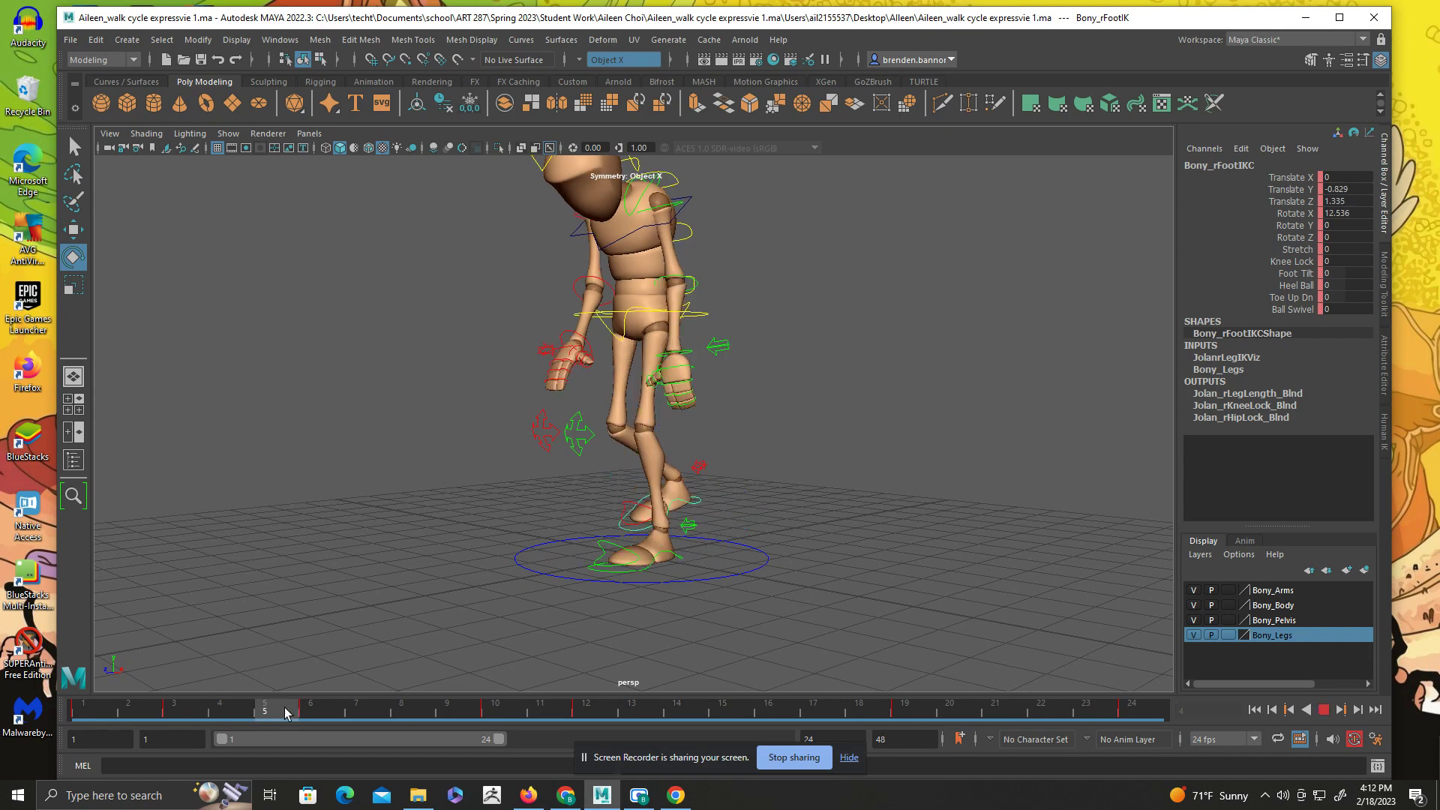
pyautogui.moveTo(306, 711); pyautogui.dragTo(187, 707)
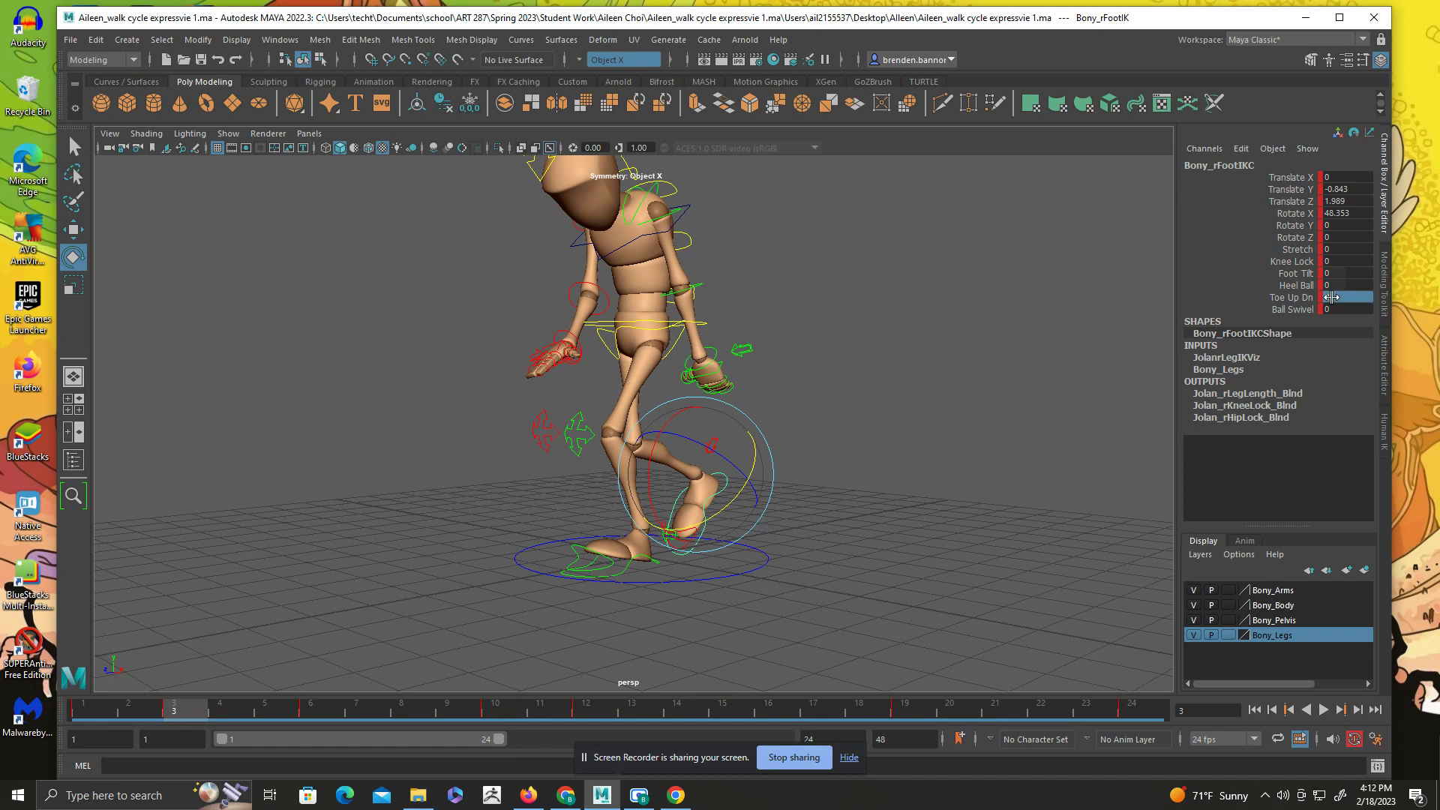
pyautogui.moveTo(1332, 298); pyautogui.dragTo(1325, 298)
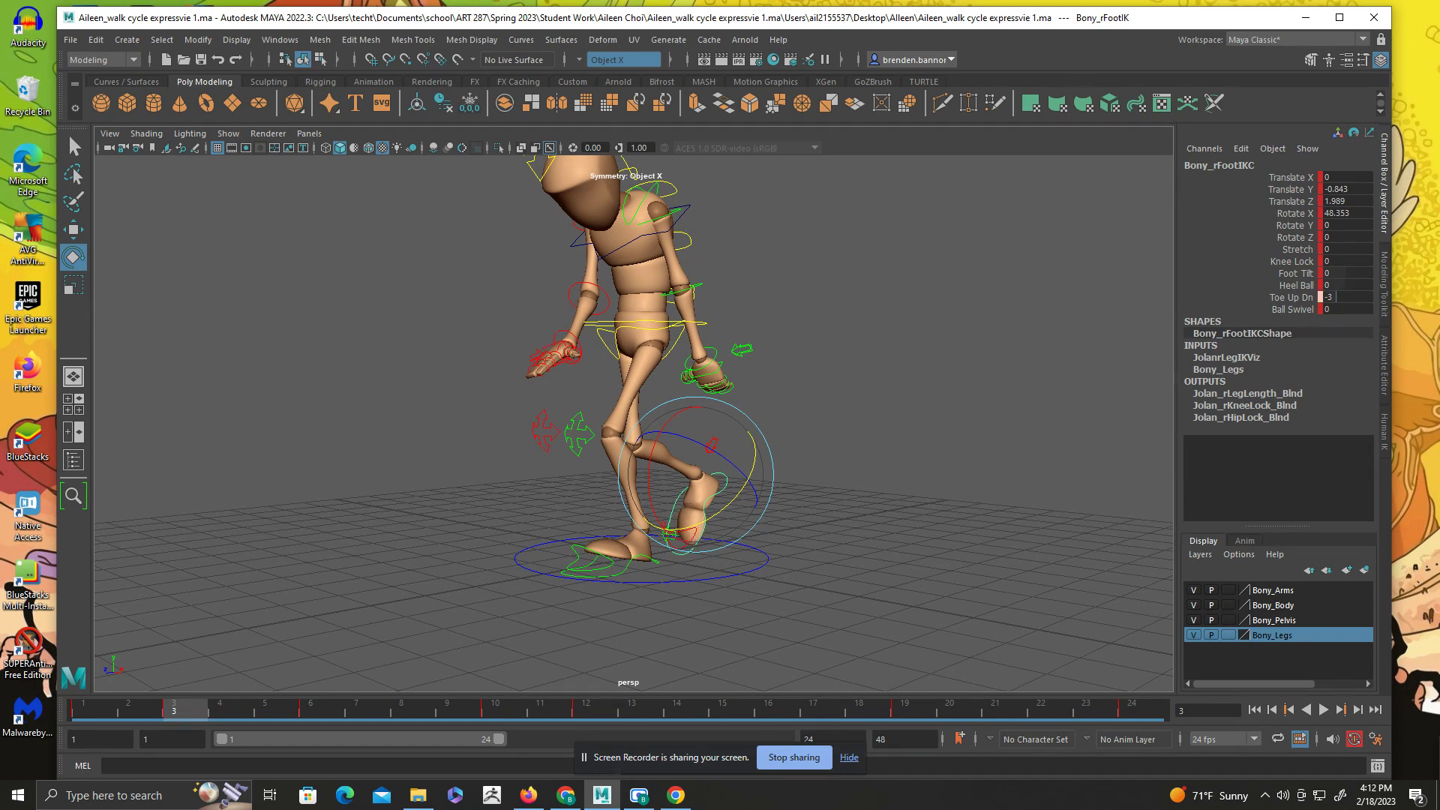
pyautogui.keyDown('ctrl'); pyautogui.moveTo(1336, 297); pyautogui.dragTo(1332, 297); pyautogui.keyUp('ctrl')
# - Set the right foot control's Toe Up Dn to -3 at frame 6
pyautogui.moveTo(167, 722); pyautogui.dragTo(339, 708)
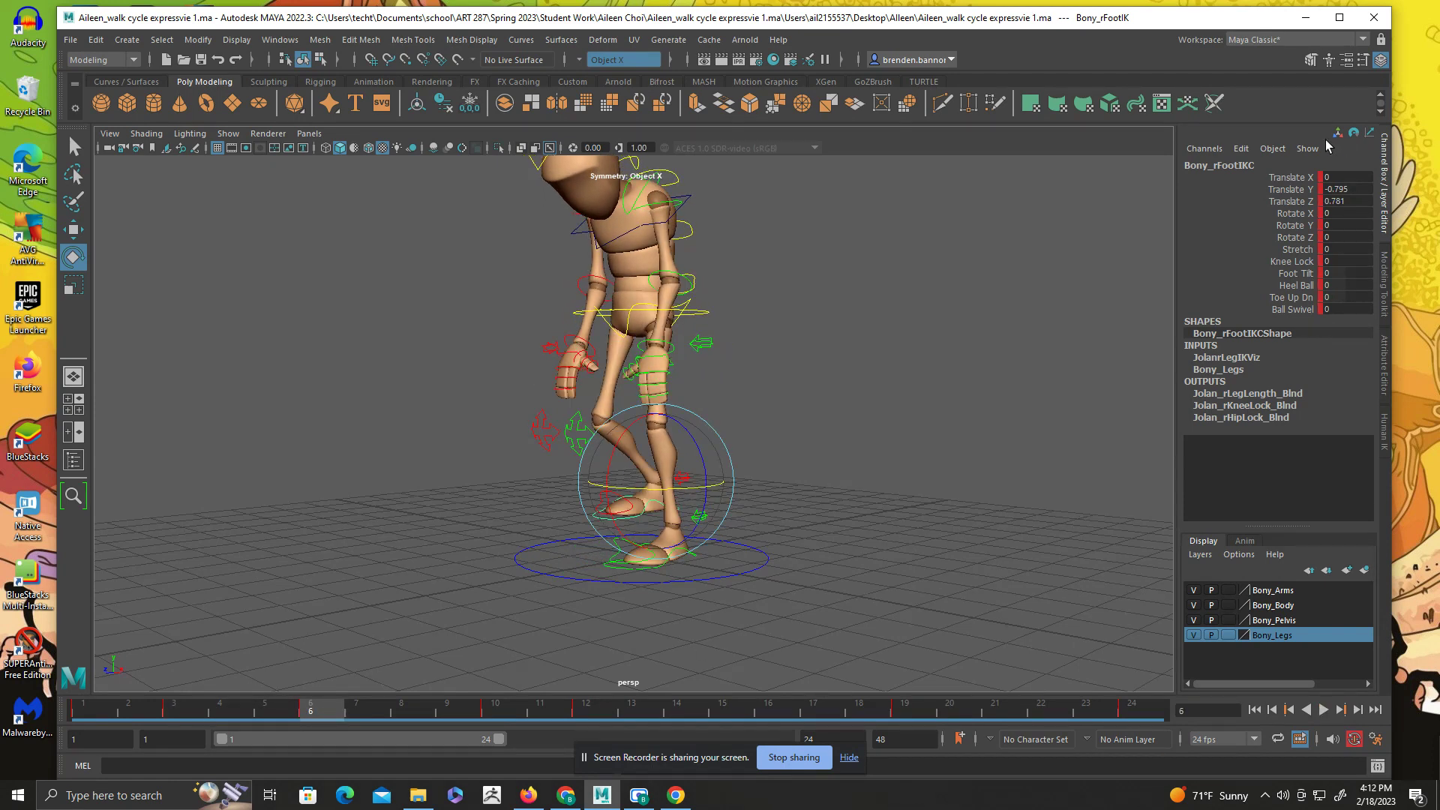
pyautogui.click(1334, 297)
pyautogui.write('-3')
pyautogui.press('Return')
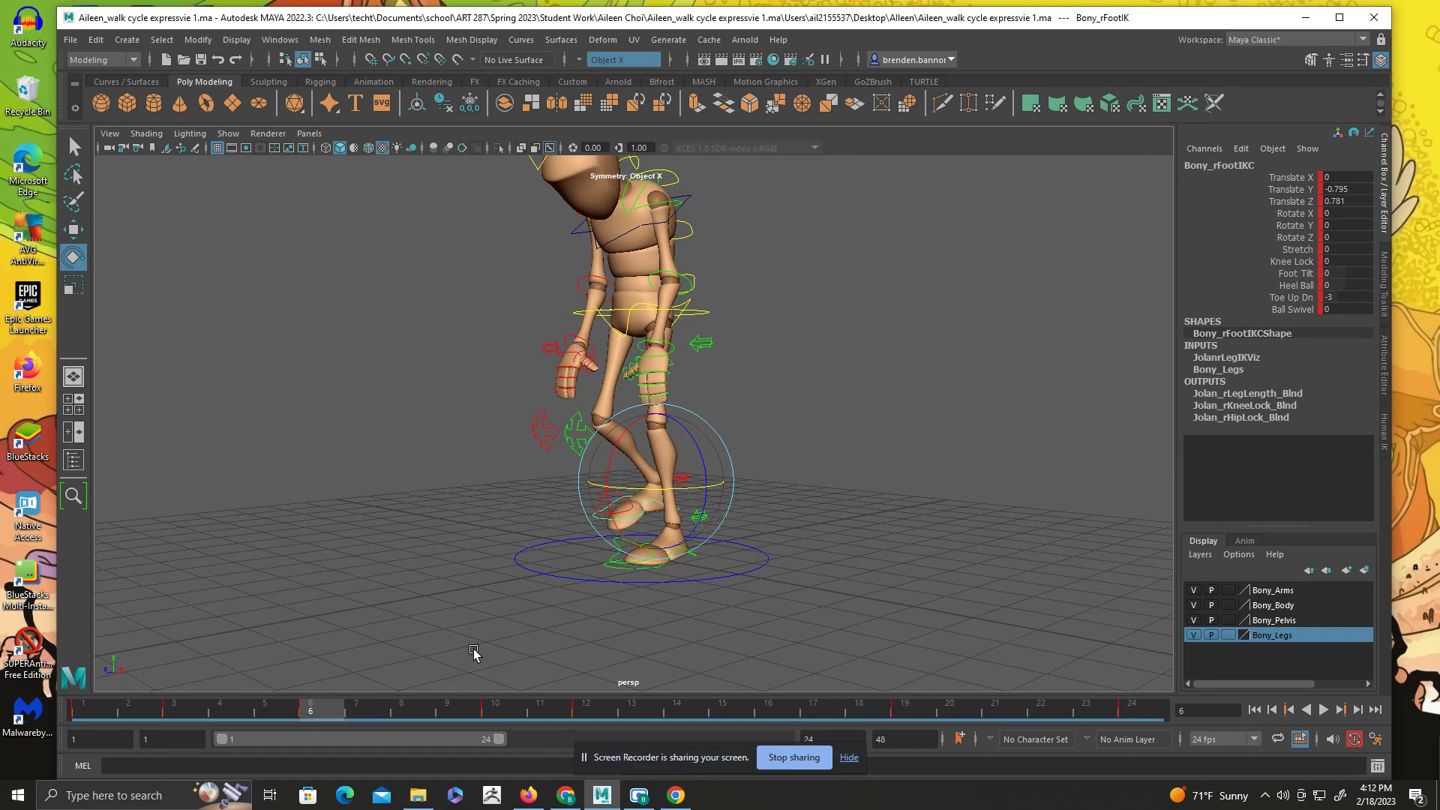
# - Raise the right foot control's Toe Up Dn to 5 at frame 10
pyautogui.moveTo(337, 709); pyautogui.dragTo(507, 714)
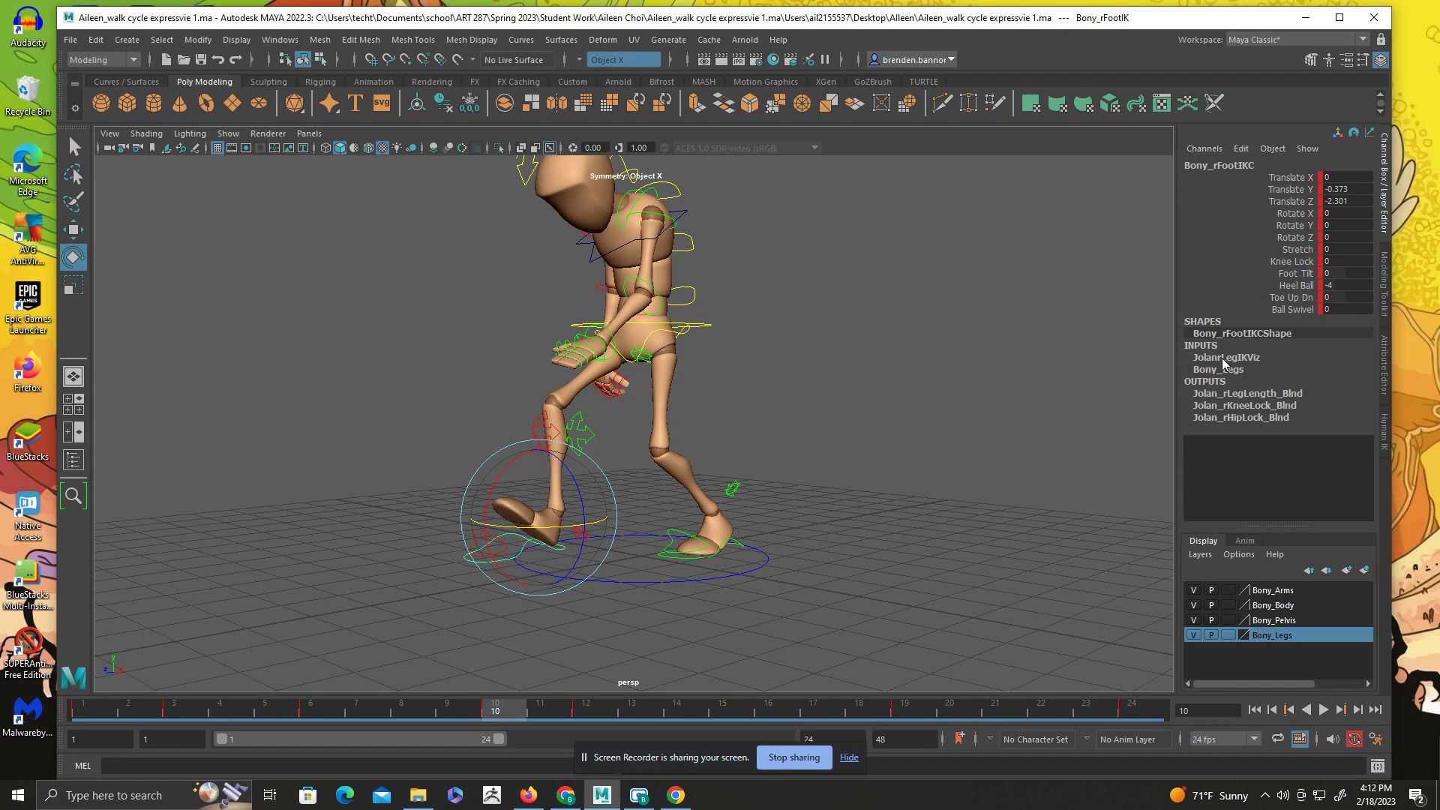
pyautogui.click(1331, 295)
pyautogui.moveTo(1329, 296); pyautogui.dragTo(1343, 296)
pyautogui.moveTo(1355, 297); pyautogui.dragTo(1359, 297, button='middle')
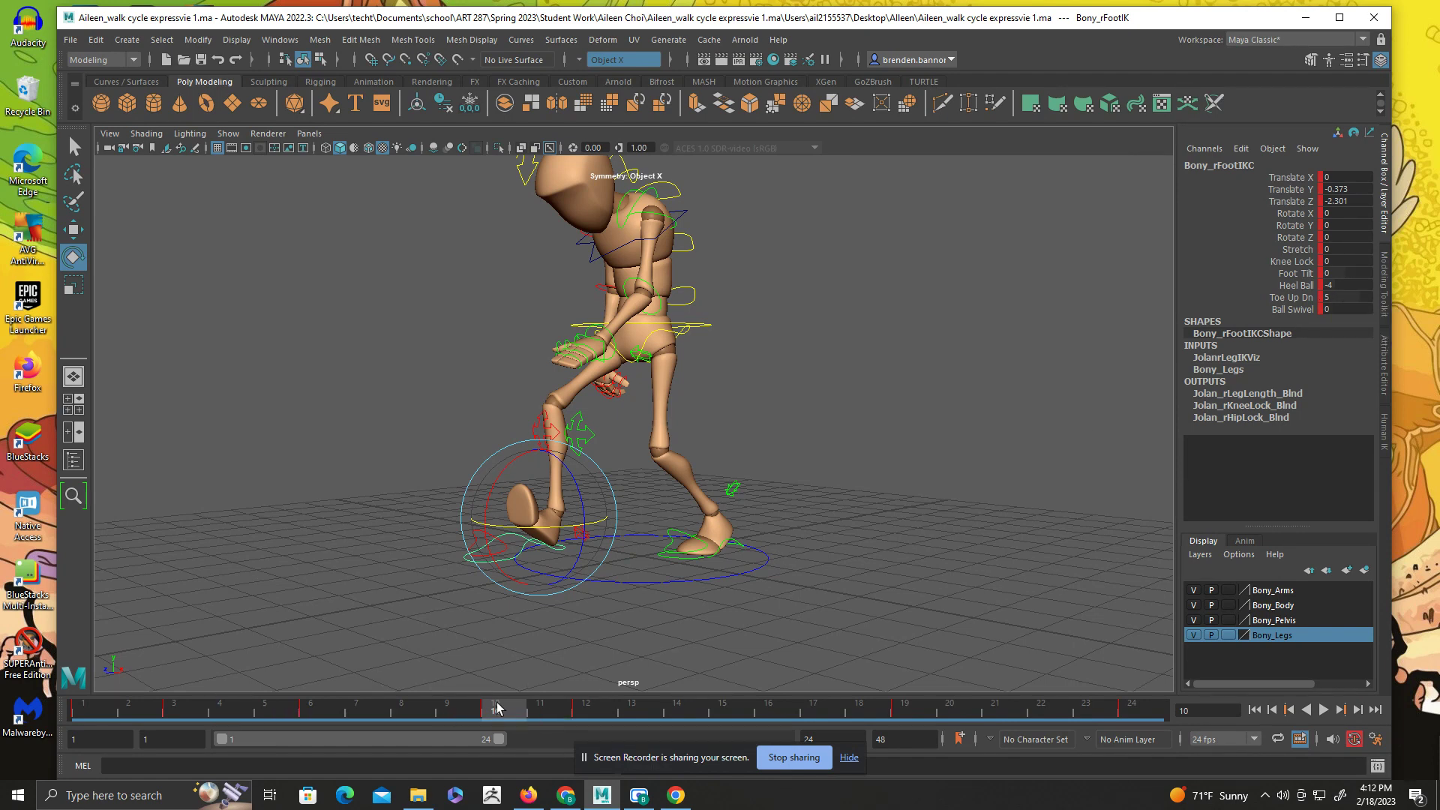
# - Review the right foot's motion in playback and raise its Toe Up Dn above 0 at frame 12
pyautogui.moveTo(496, 707); pyautogui.dragTo(590, 706)
pyautogui.press(',')
pyautogui.moveTo(489, 711); pyautogui.dragTo(94, 710)
pyautogui.click(1323, 710)
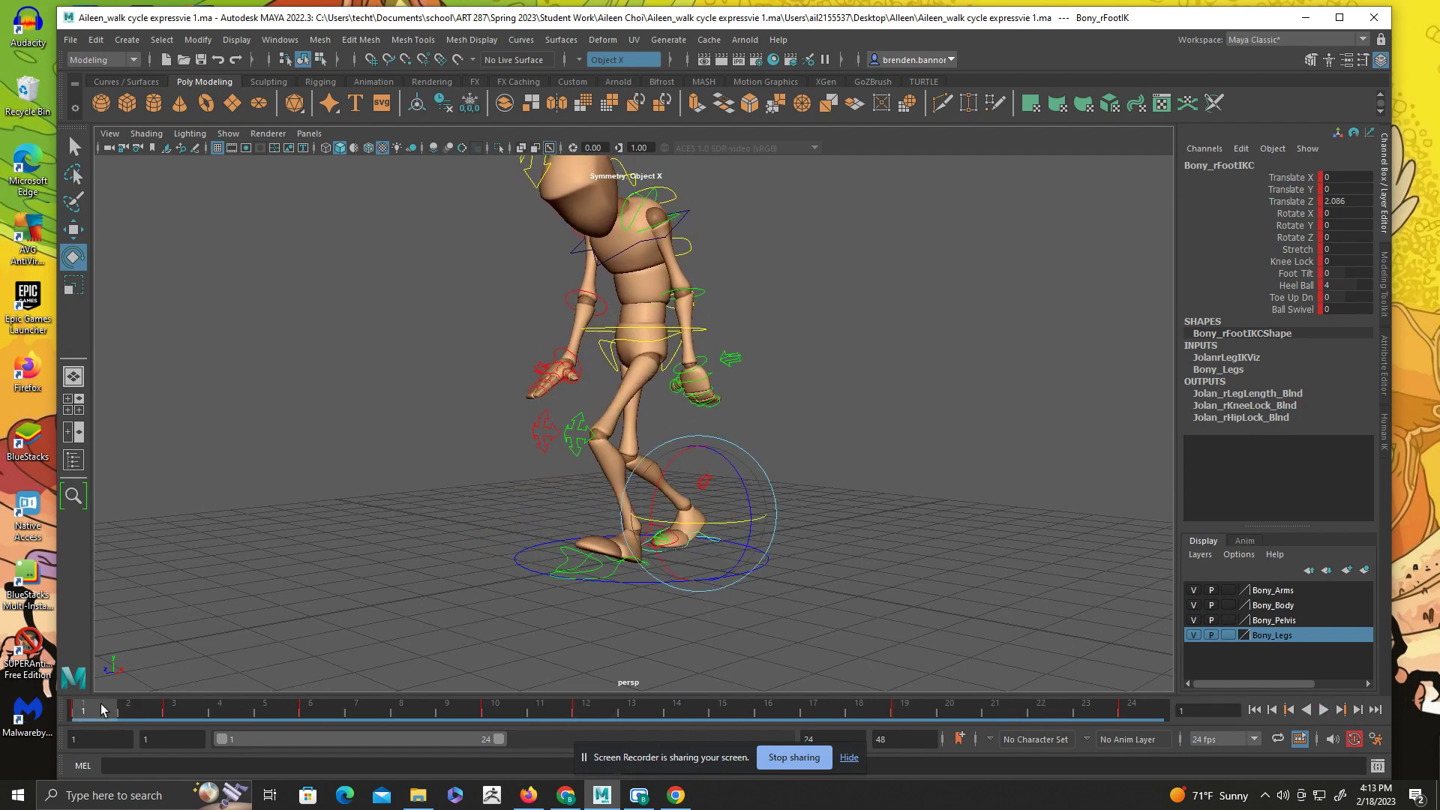
pyautogui.hotkey('alt', 'v')
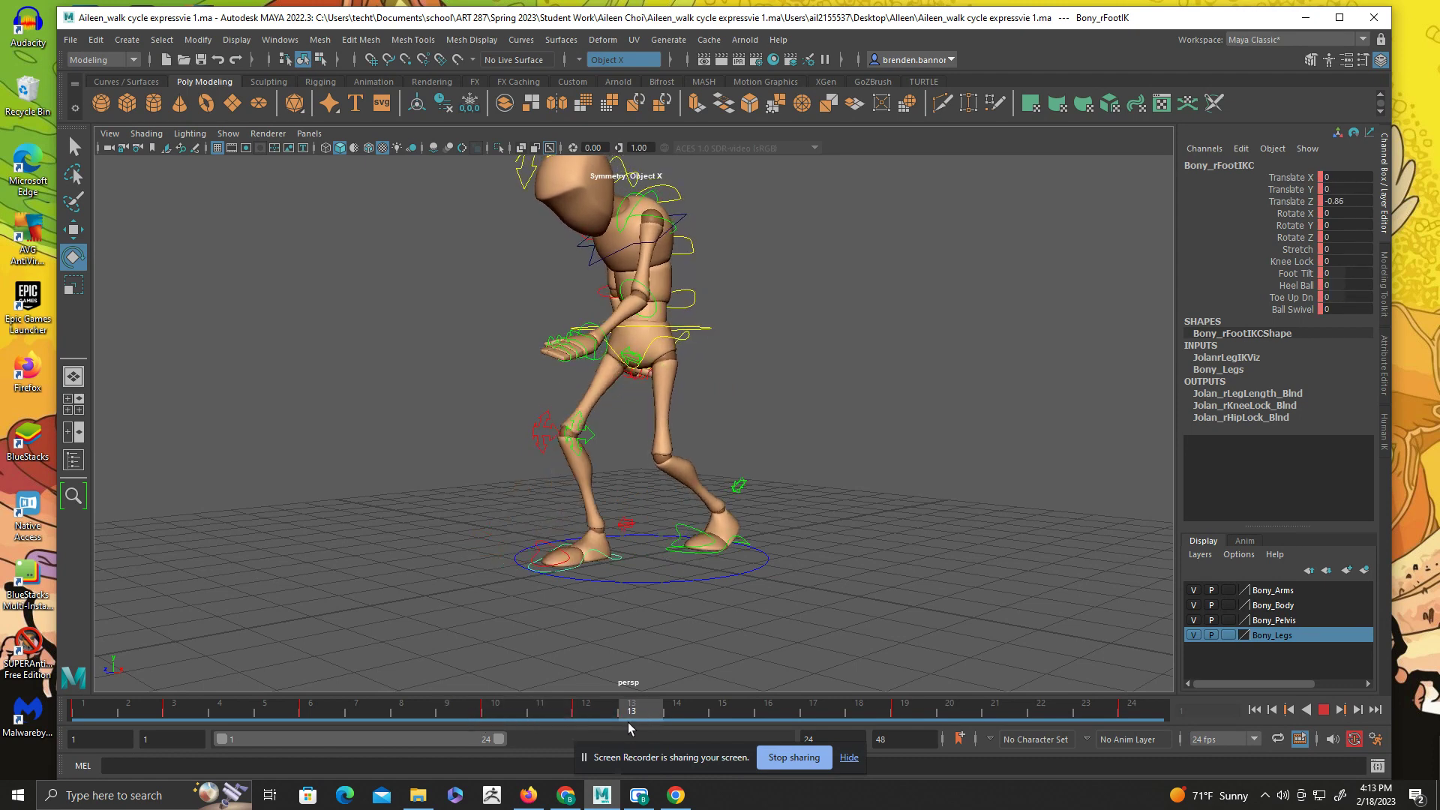
pyautogui.click(585, 718)
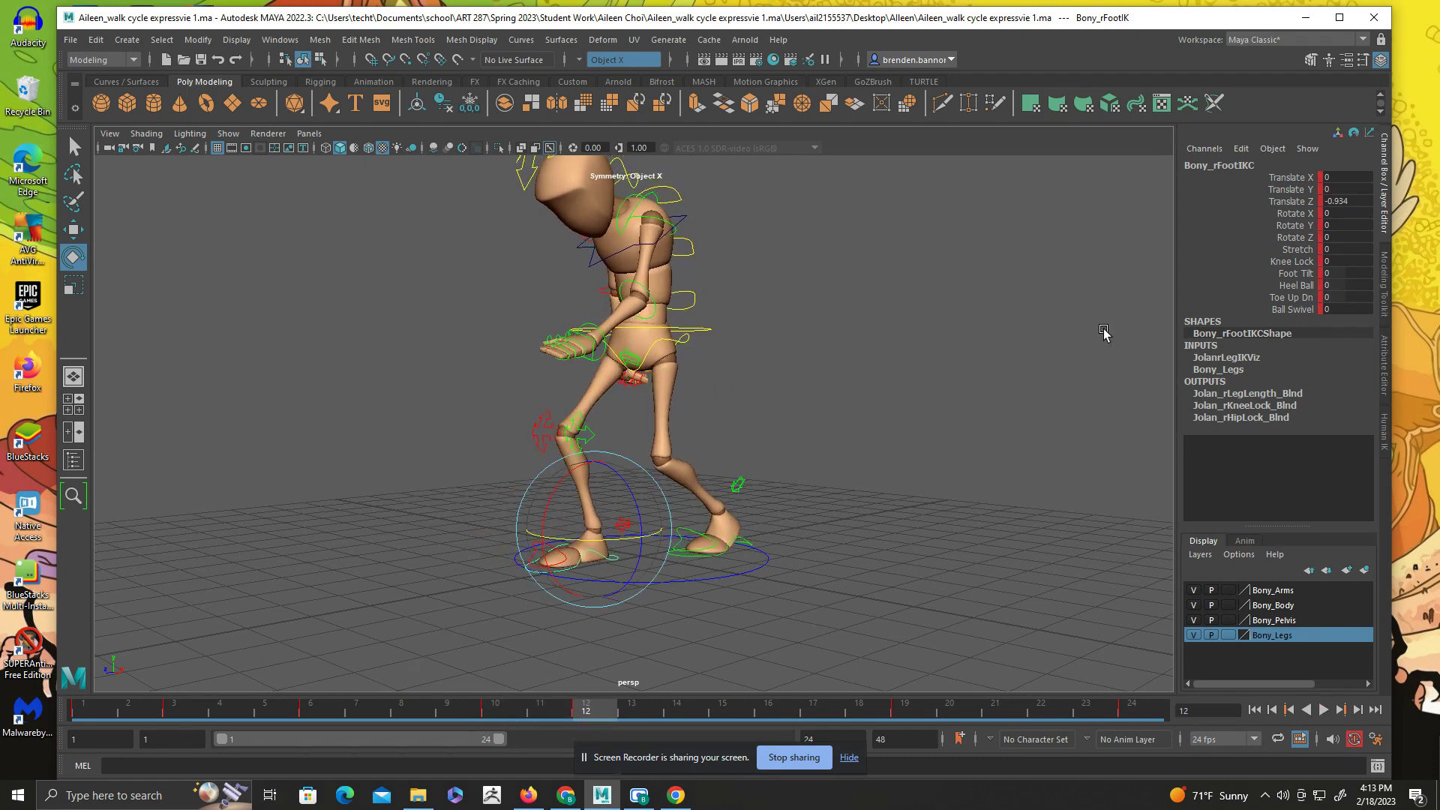
pyautogui.click(1331, 298)
pyautogui.write('1')
pyautogui.press('Return')
pyautogui.moveTo(1347, 297); pyautogui.dragTo(1354, 297, button='middle')
# - Set the right foot control's Toe Up Dn to 0 at frame 14 to flatten the toes
pyautogui.moveTo(578, 710); pyautogui.dragTo(676, 710)
pyautogui.click(1356, 298)
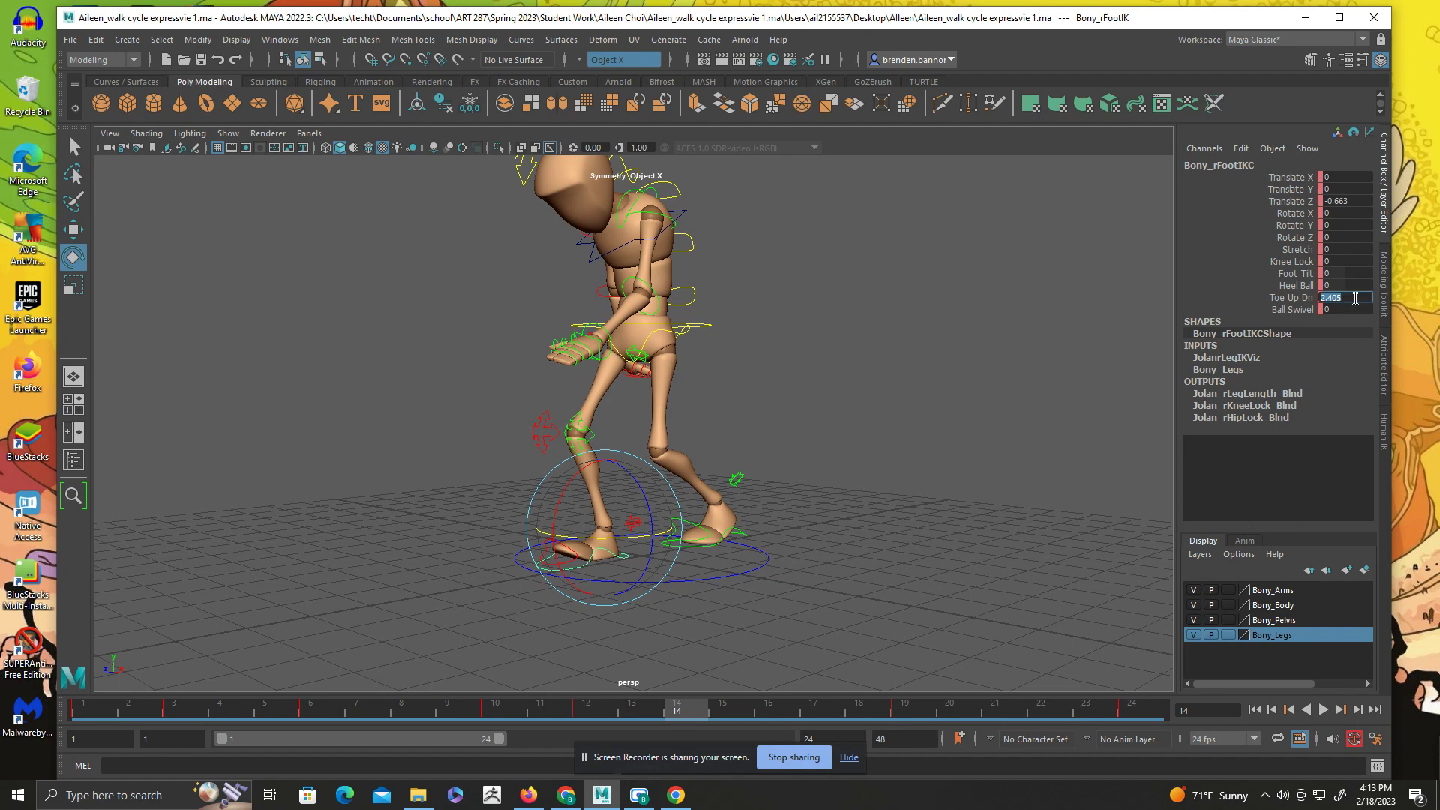
pyautogui.press('Return')
# - Play back the cycle, try Toe Up Dn values of 0 and -6 at frame 10, and set it to -3
pyautogui.click(1322, 709)
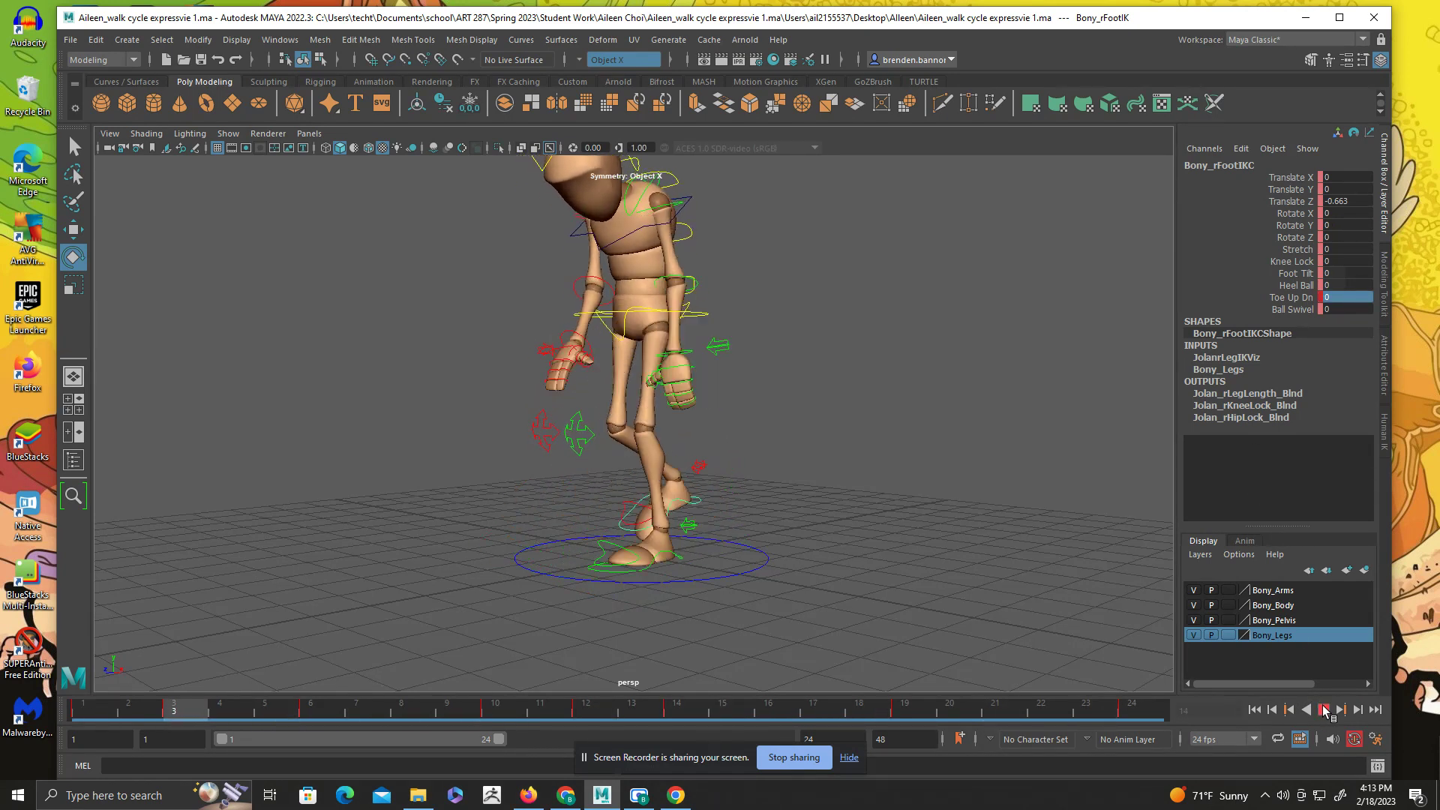
pyautogui.click(1322, 710)
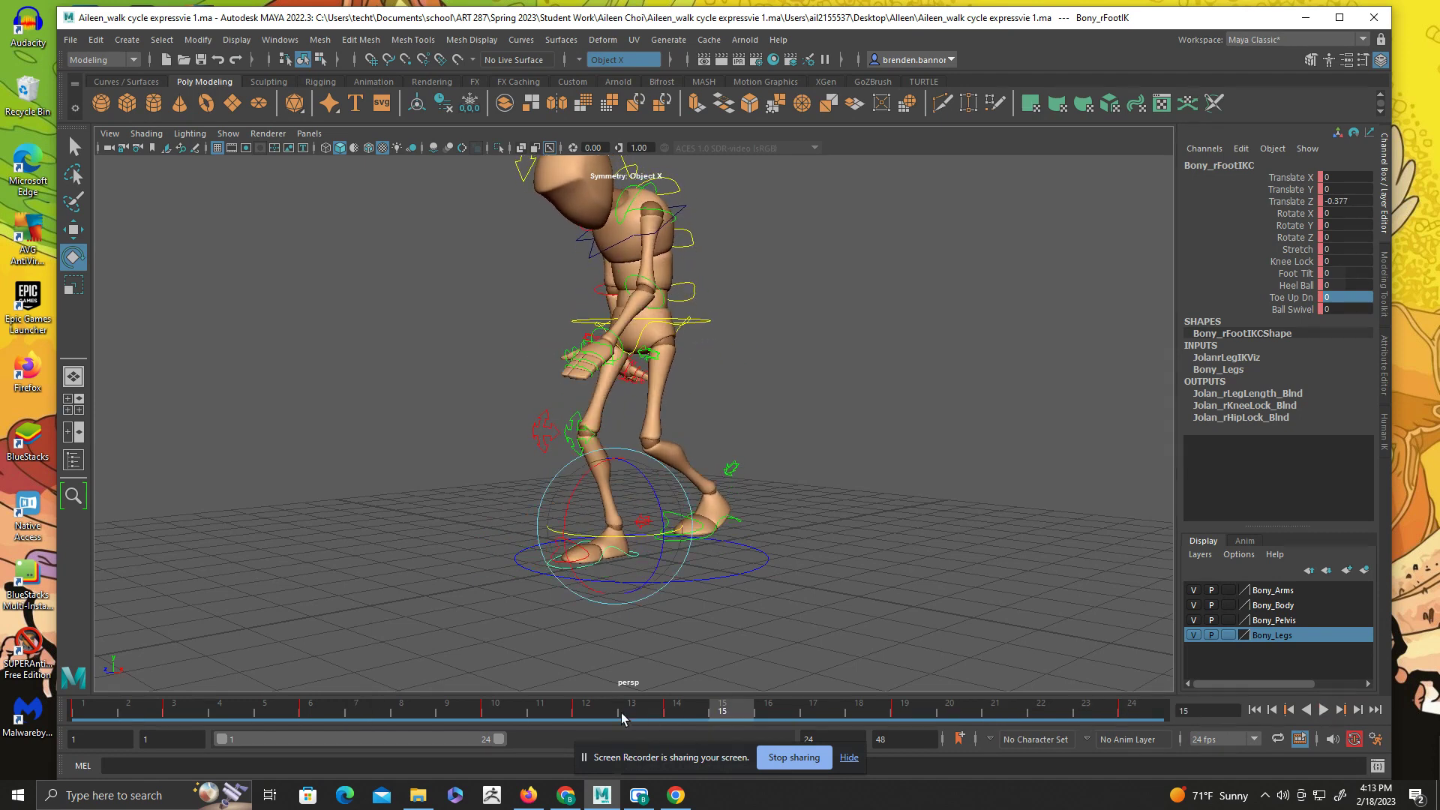
pyautogui.moveTo(612, 715); pyautogui.dragTo(495, 714)
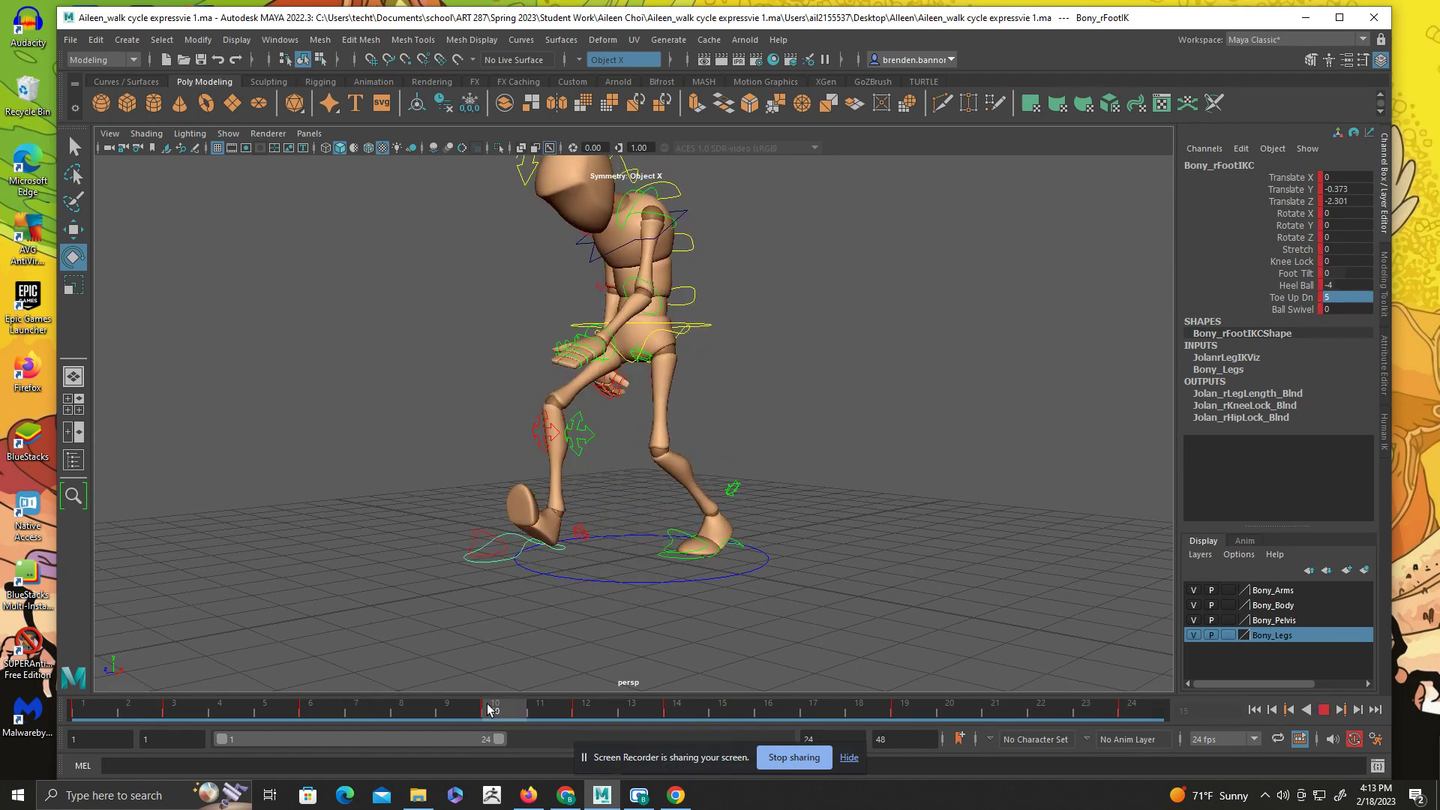
pyautogui.doubleClick(1341, 297)
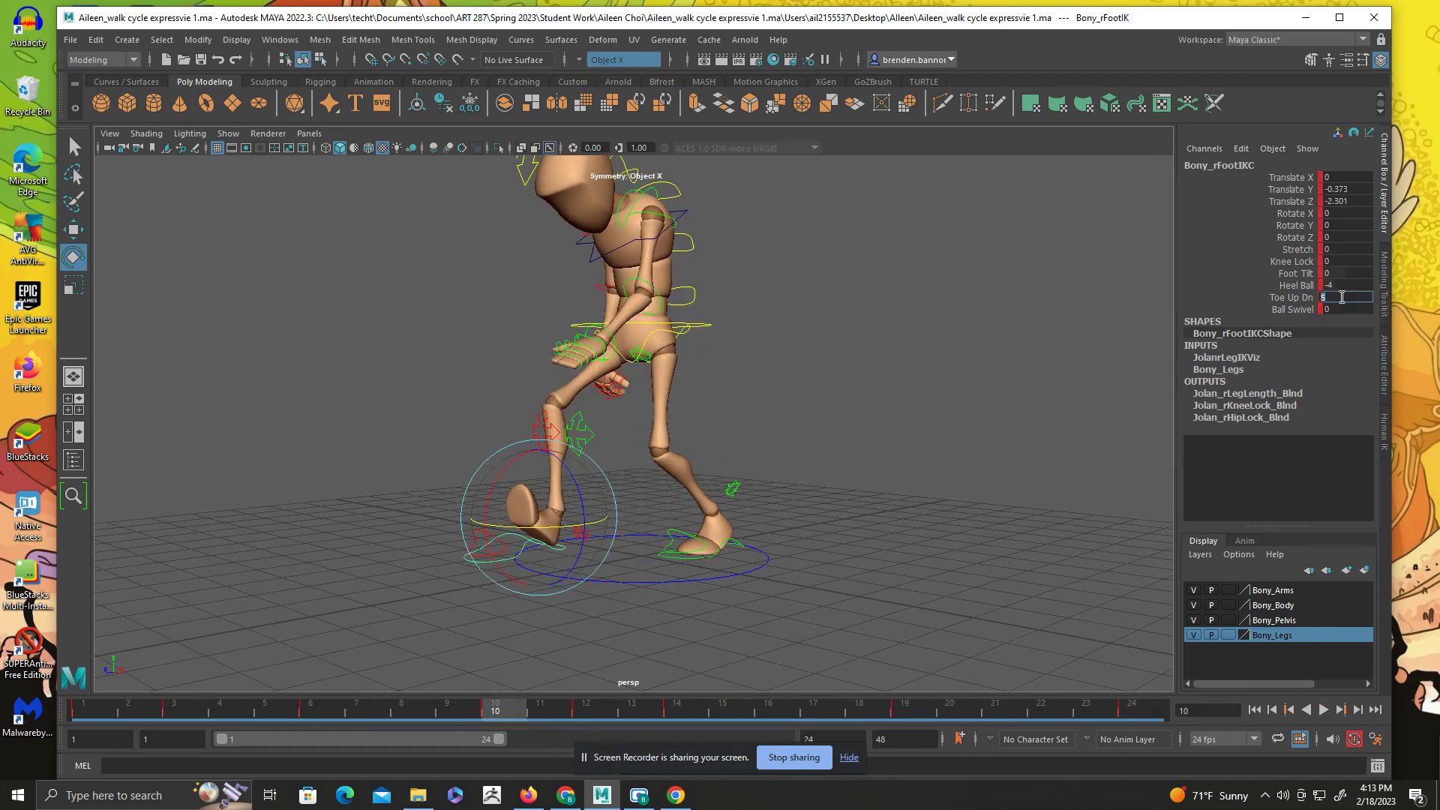
pyautogui.write('0')
pyautogui.press('Return')
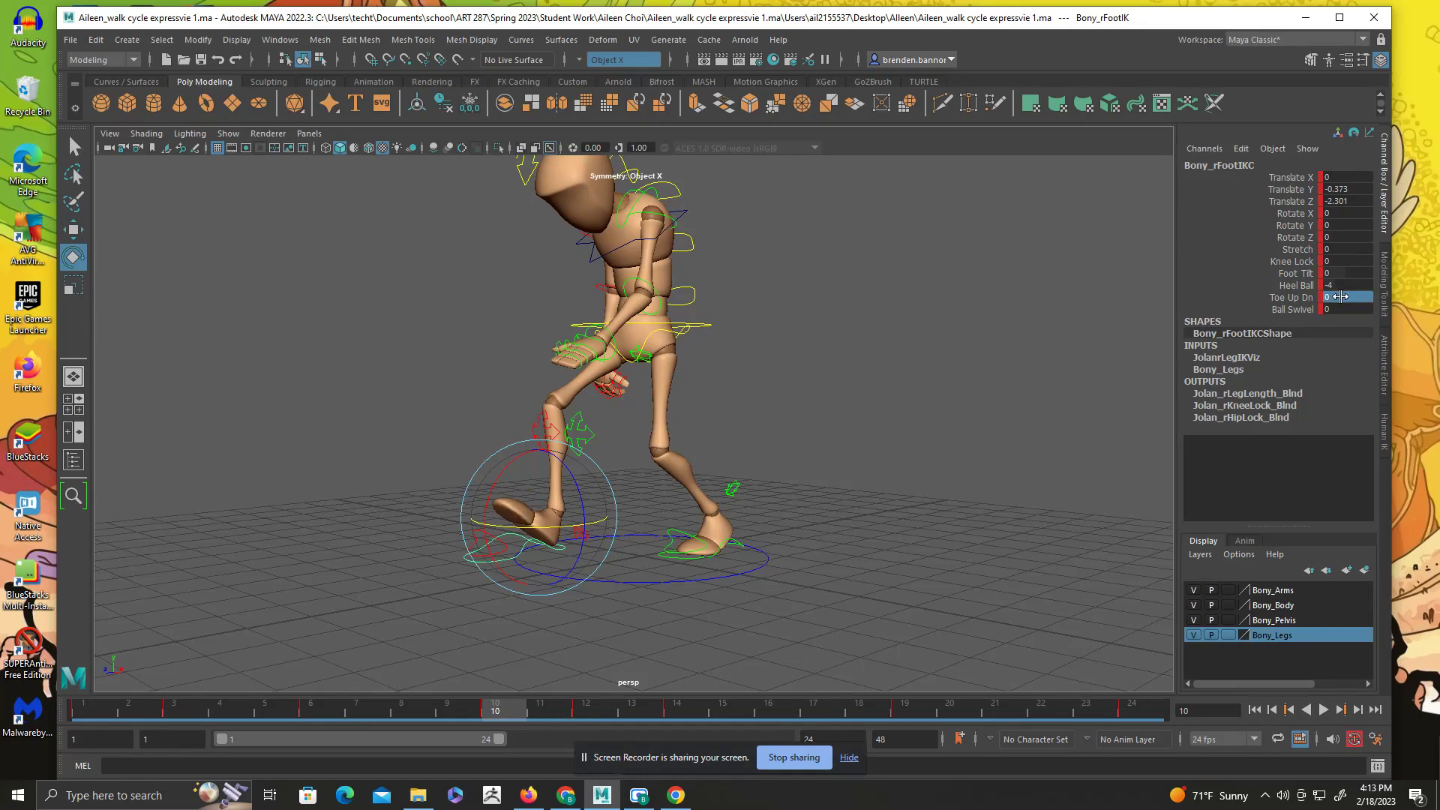
pyautogui.keyDown('ctrl'); pyautogui.moveTo(1328, 294); pyautogui.dragTo(1308, 295); pyautogui.keyUp('ctrl')
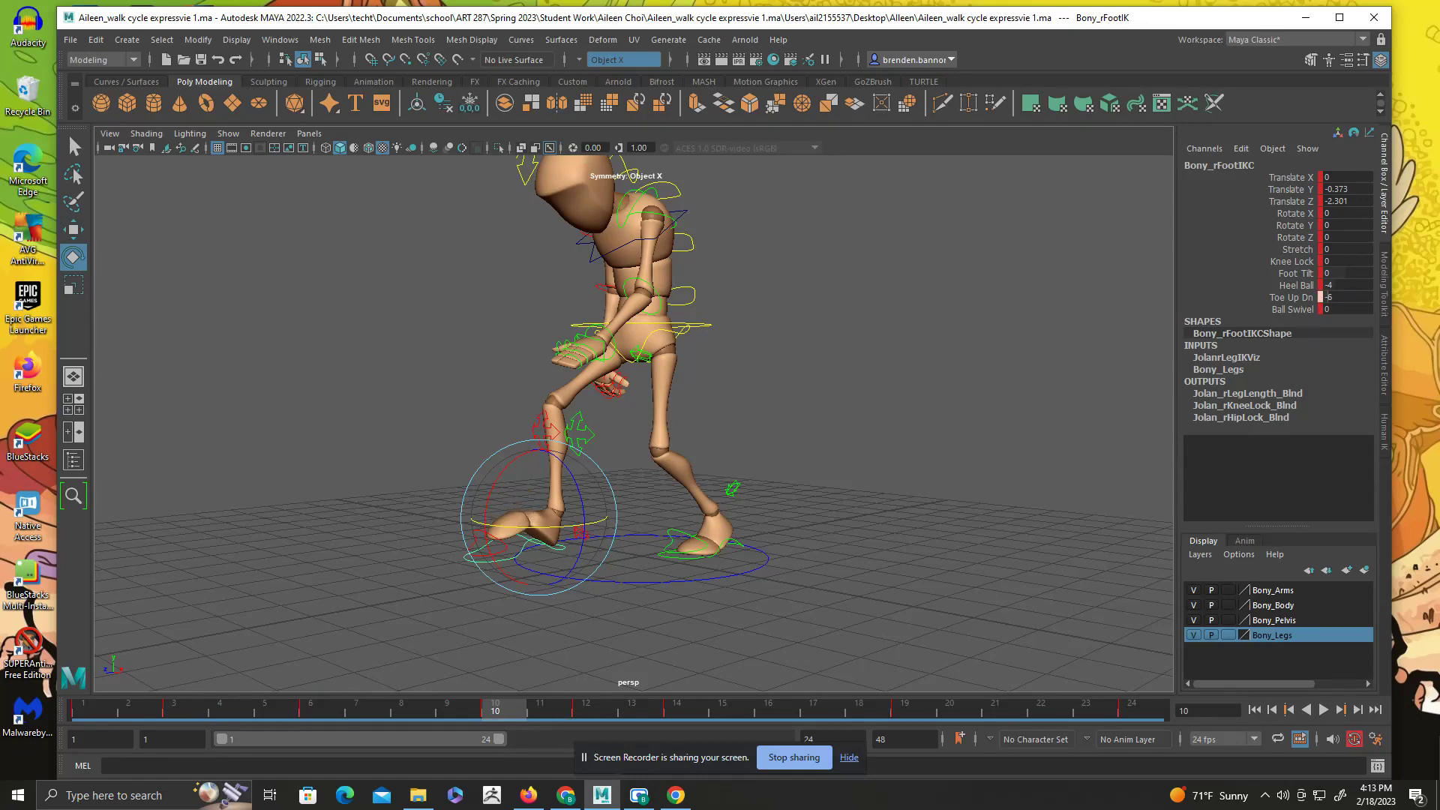
pyautogui.doubleClick(1344, 297)
pyautogui.write('-')
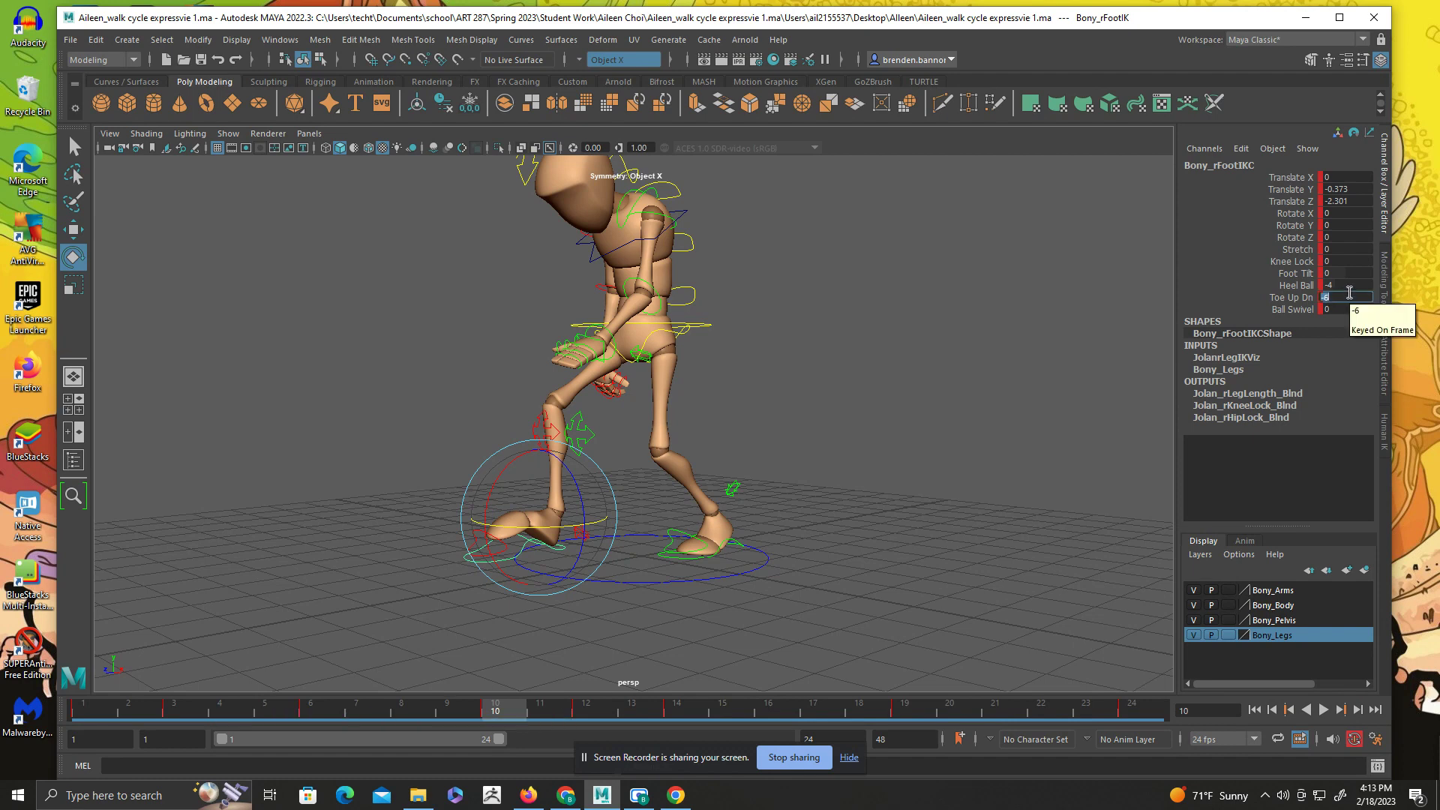
pyautogui.write('3')
pyautogui.press('Return')
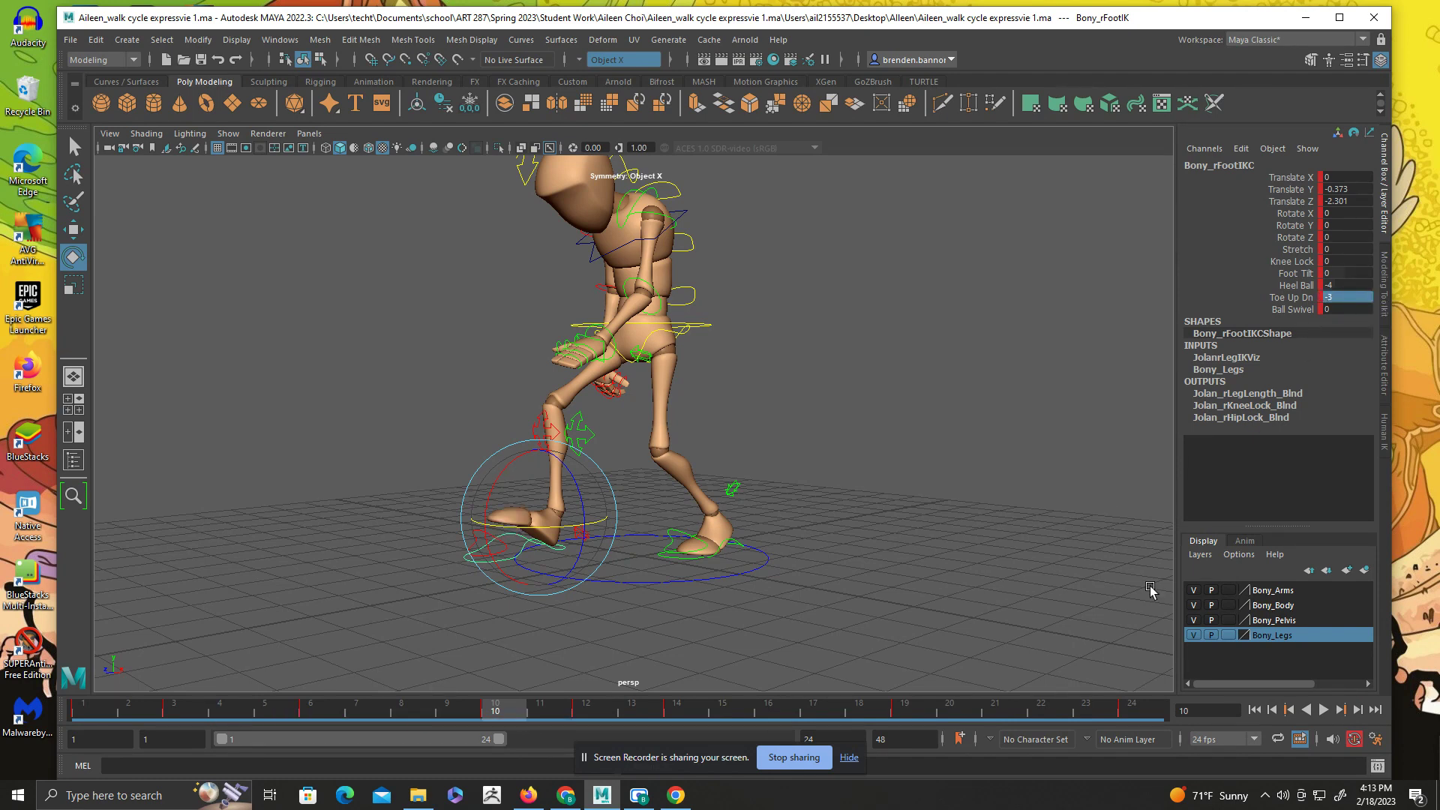
# - Check the right foot in playback and set its Toe Up Dn to -6 at frame 6
pyautogui.click(1324, 710)
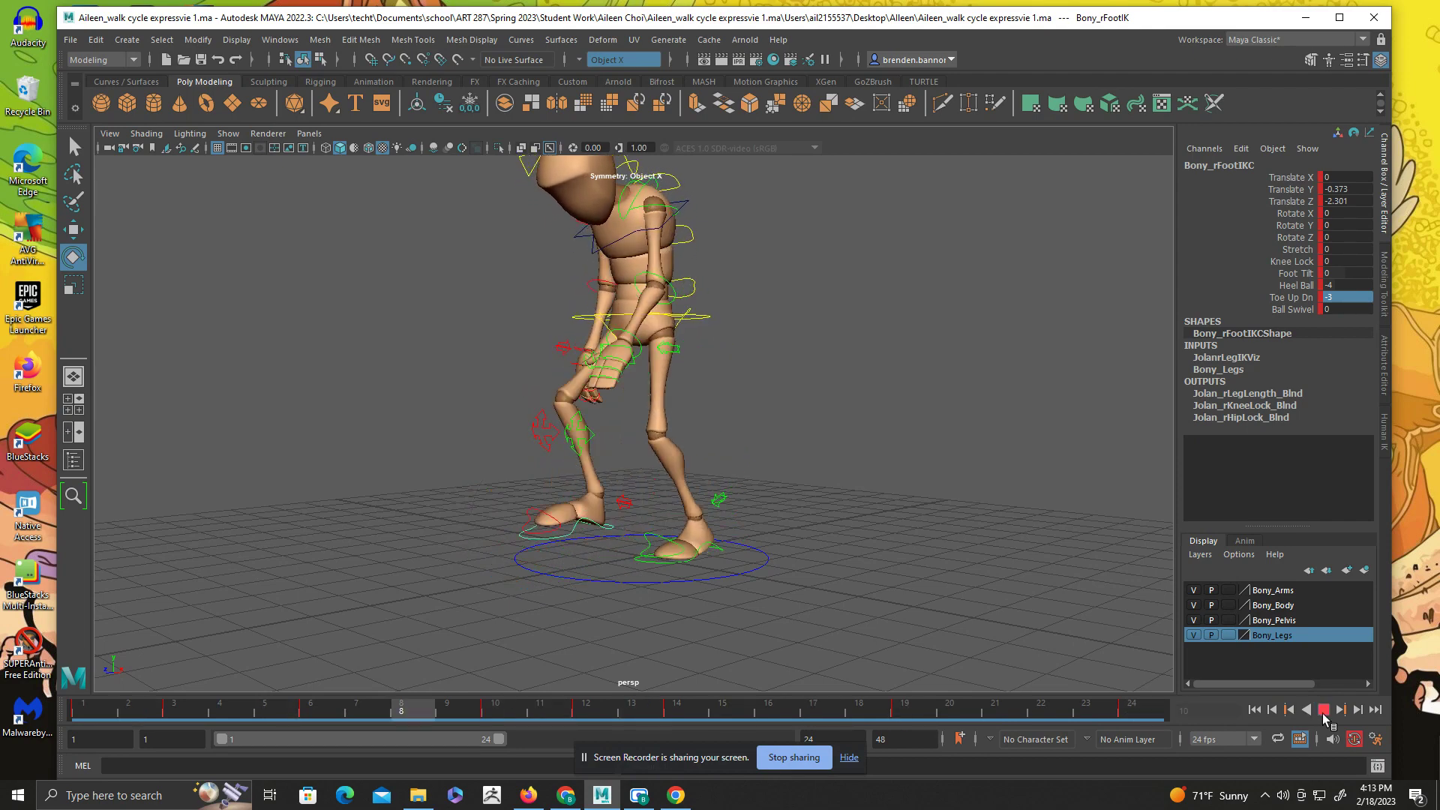
pyautogui.click(1325, 714)
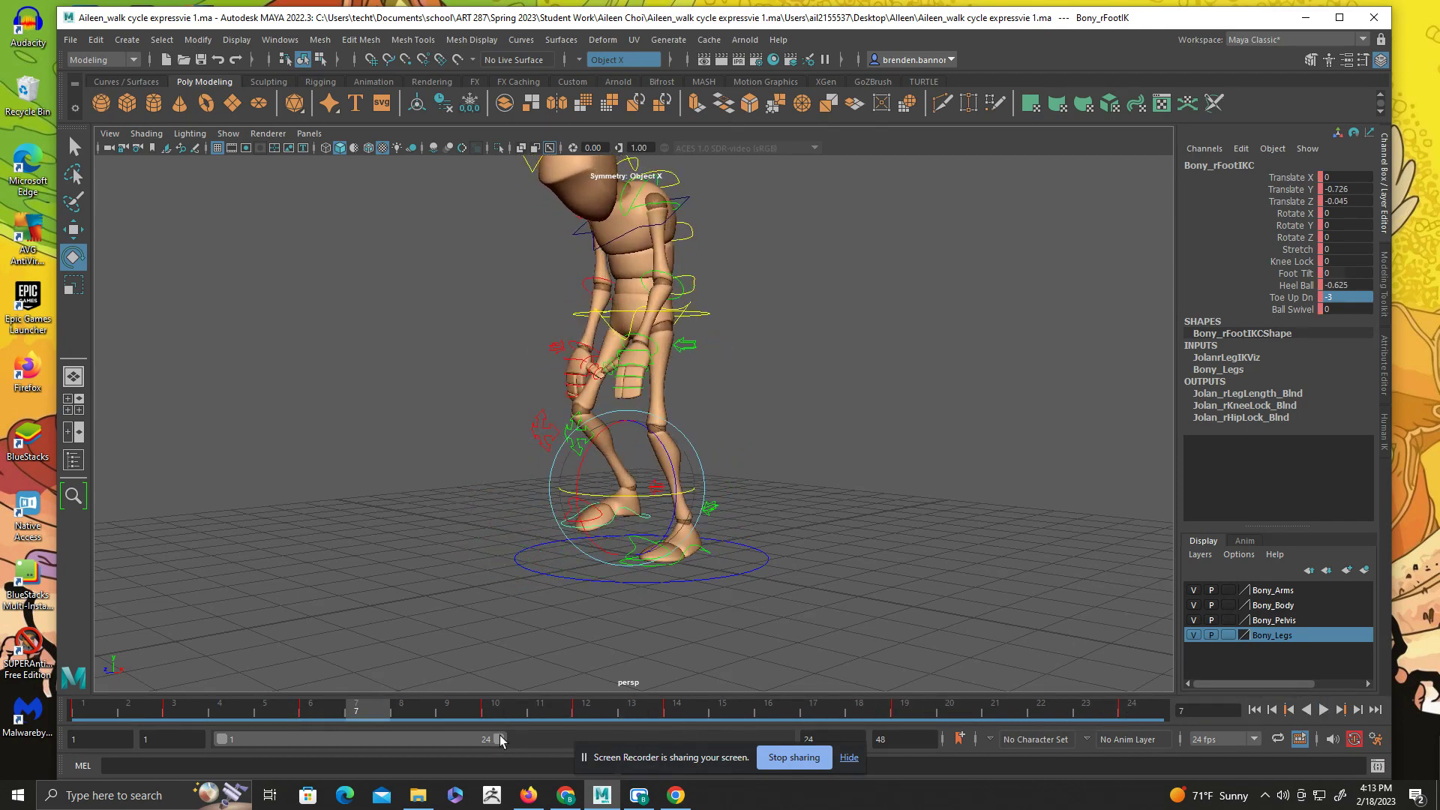
pyautogui.hotkey('alt', 'v')
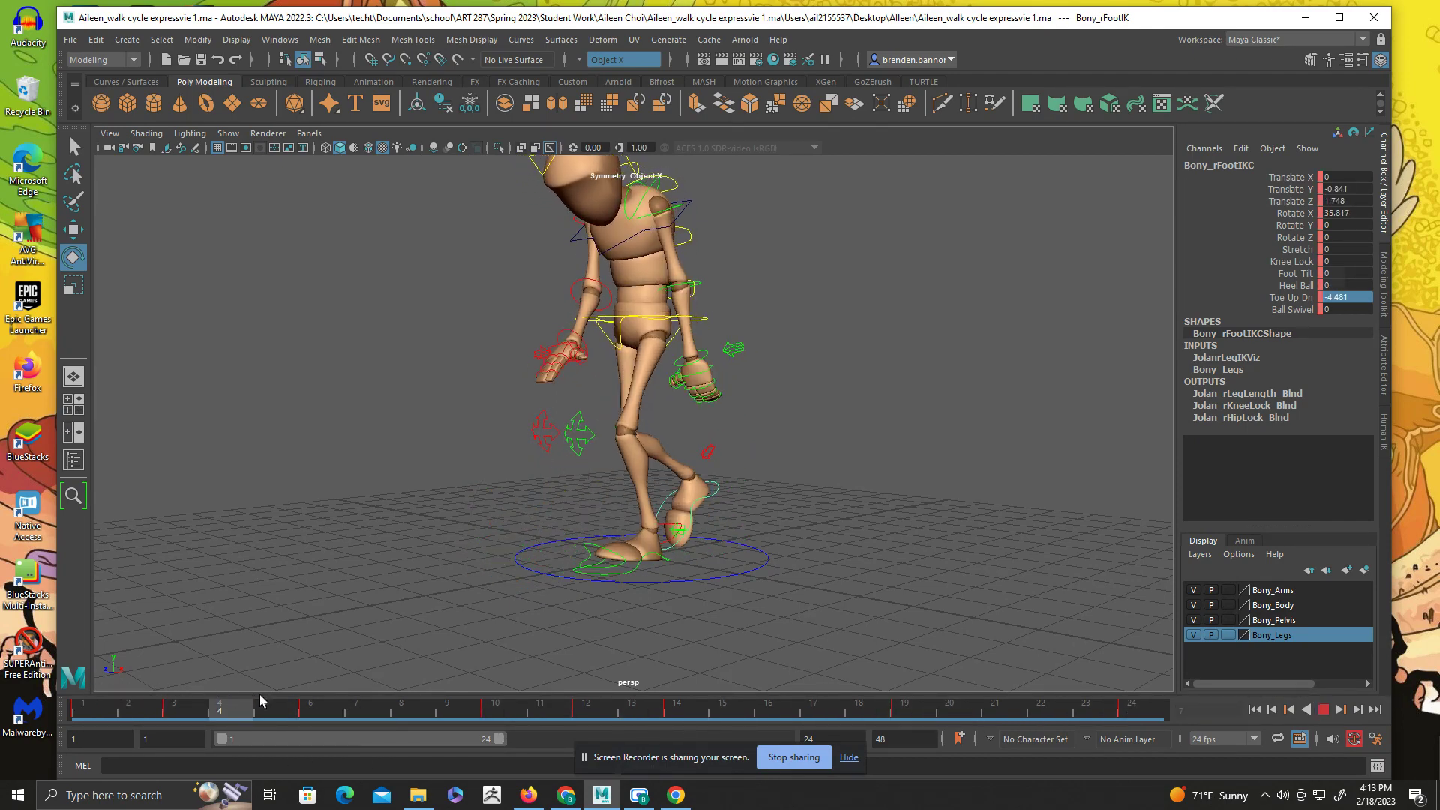
pyautogui.press('Escape')
pyautogui.doubleClick(1341, 296)
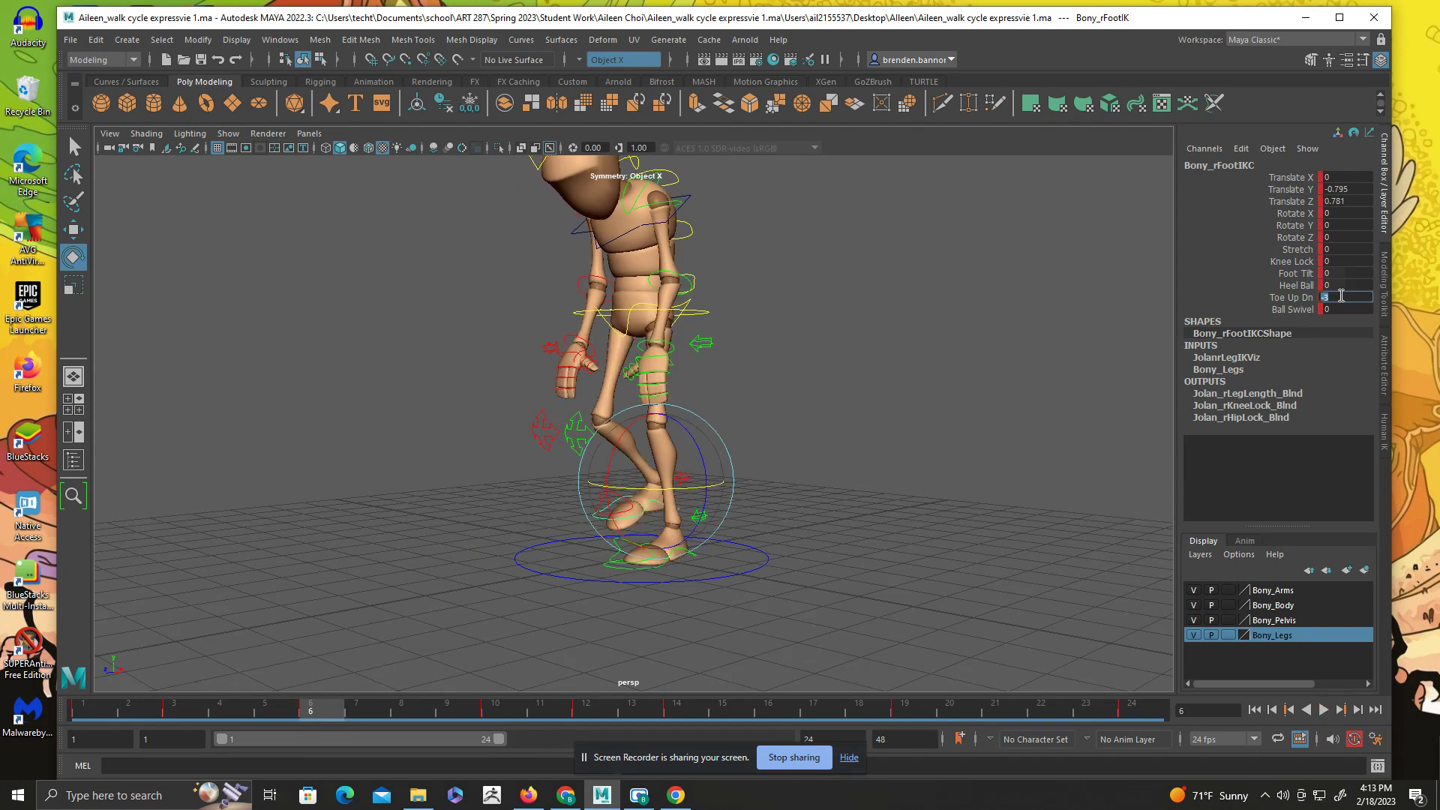
pyautogui.write('-6')
pyautogui.press('Return')
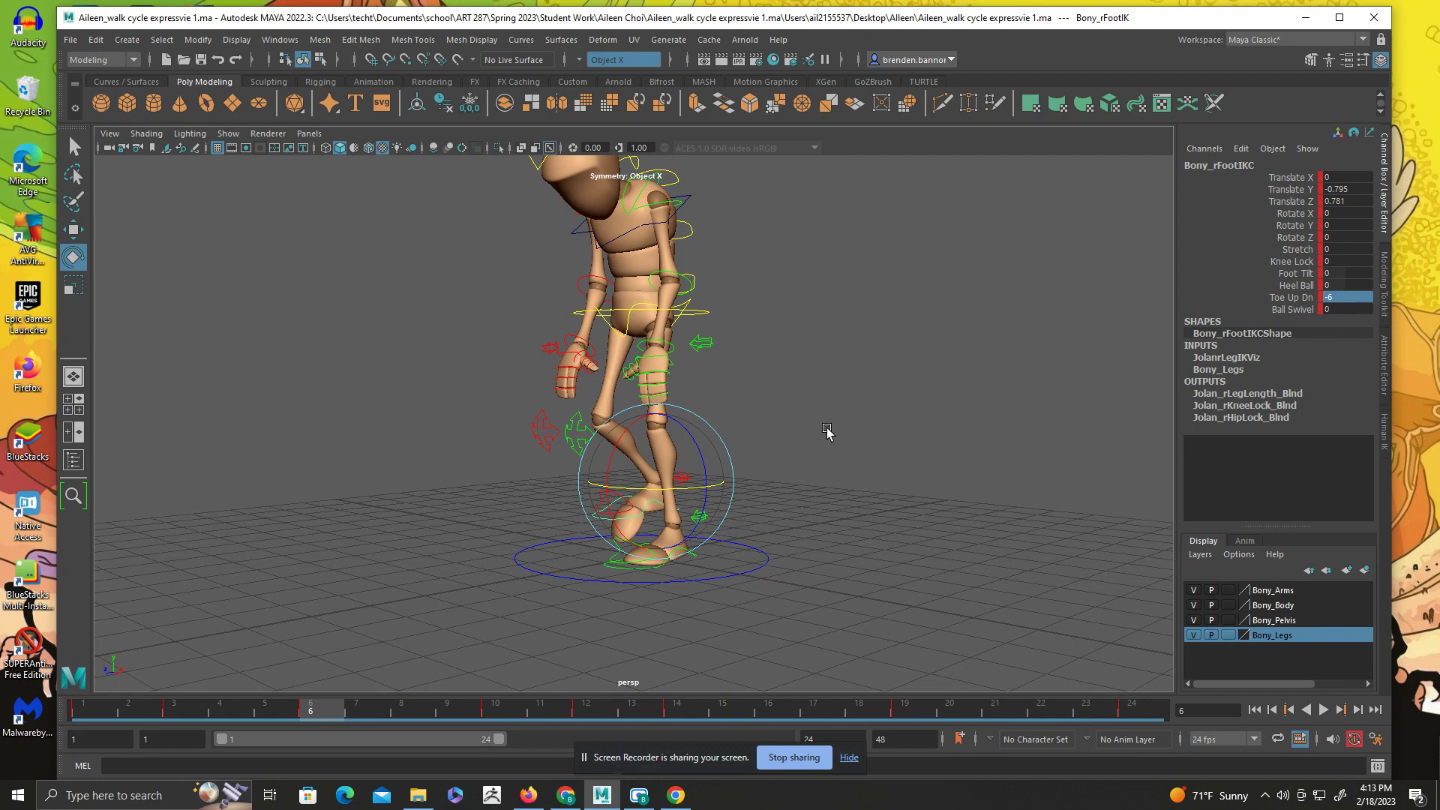
# - Check the right foot in playback and set its Toe Up Dn to -4 at frame 10
pyautogui.hotkey('alt', 'v')
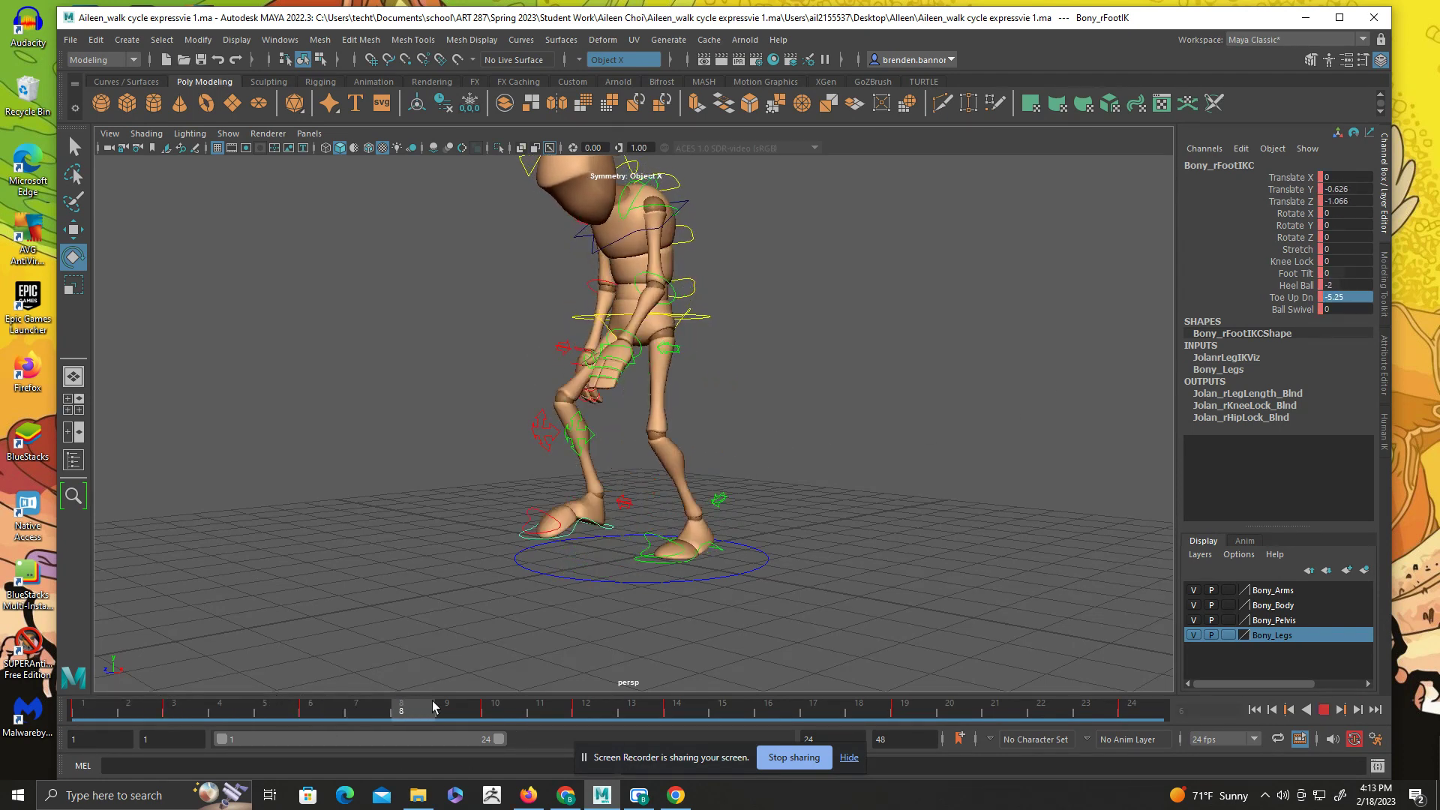
pyautogui.moveTo(502, 710); pyautogui.dragTo(509, 707)
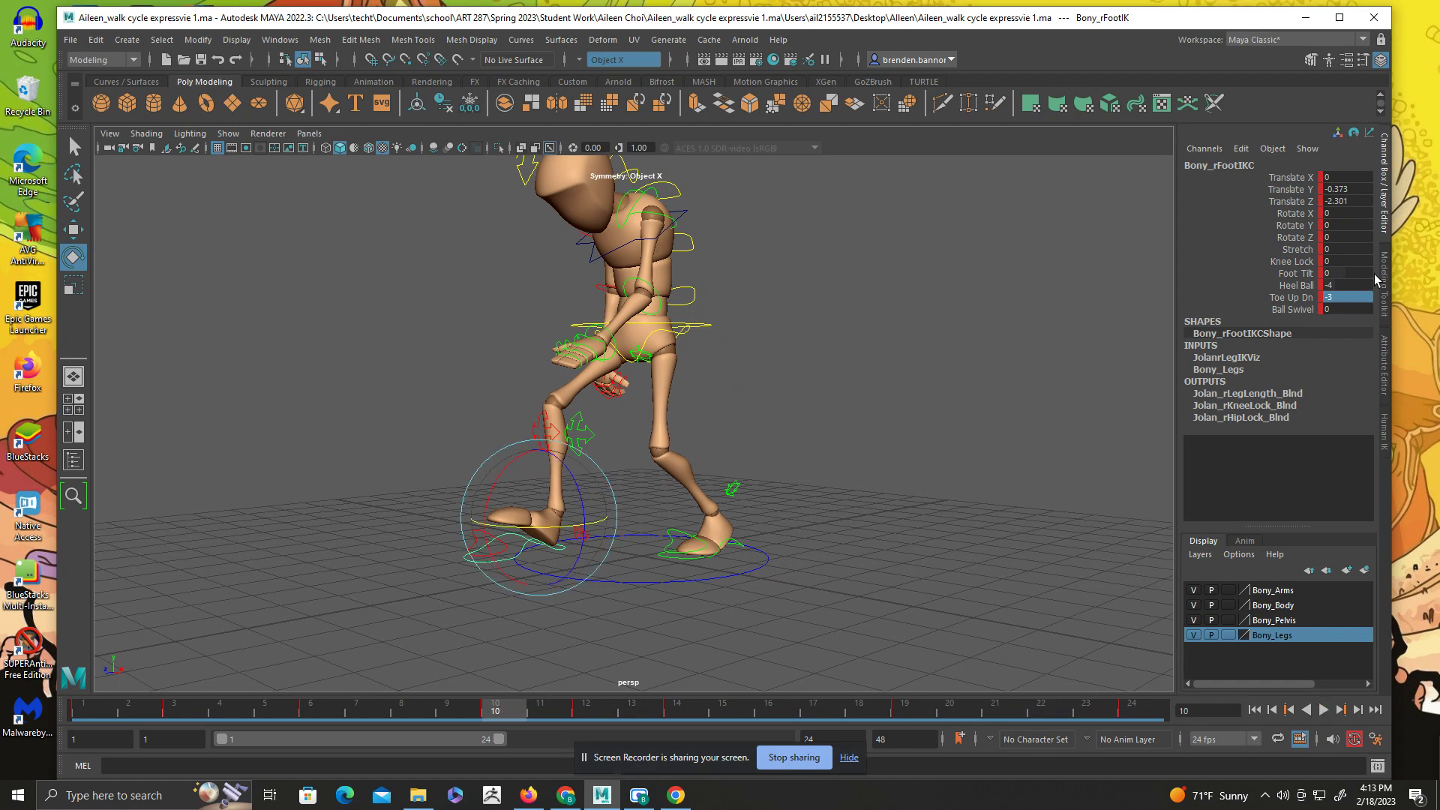
pyautogui.click(1358, 295)
pyautogui.write('-4')
pyautogui.press('Return')
# - Review the right foot's contact with the ground and raise its Toe Up Dn to 6 at frame 12
pyautogui.moveTo(495, 715); pyautogui.dragTo(586, 713)
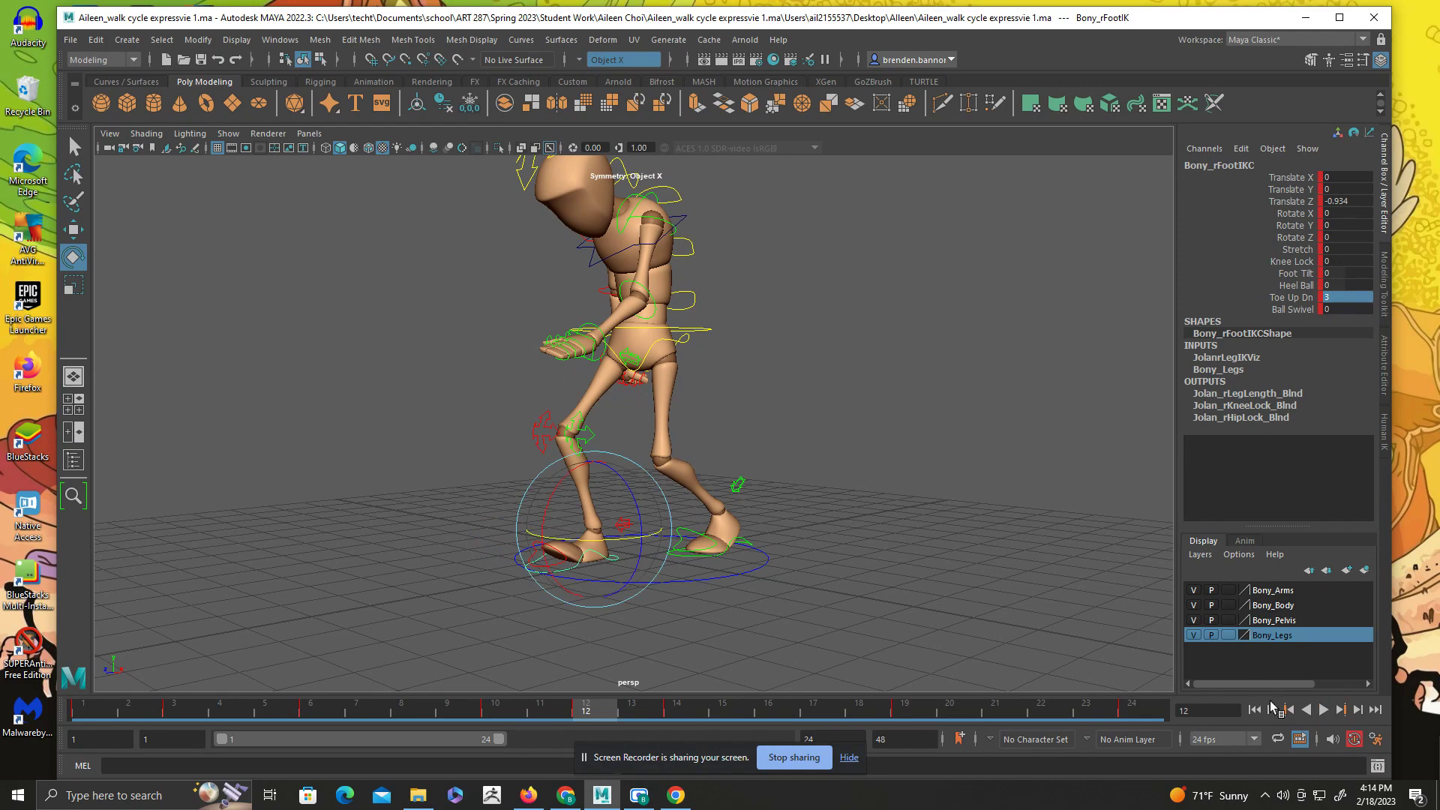
pyautogui.click(1324, 710)
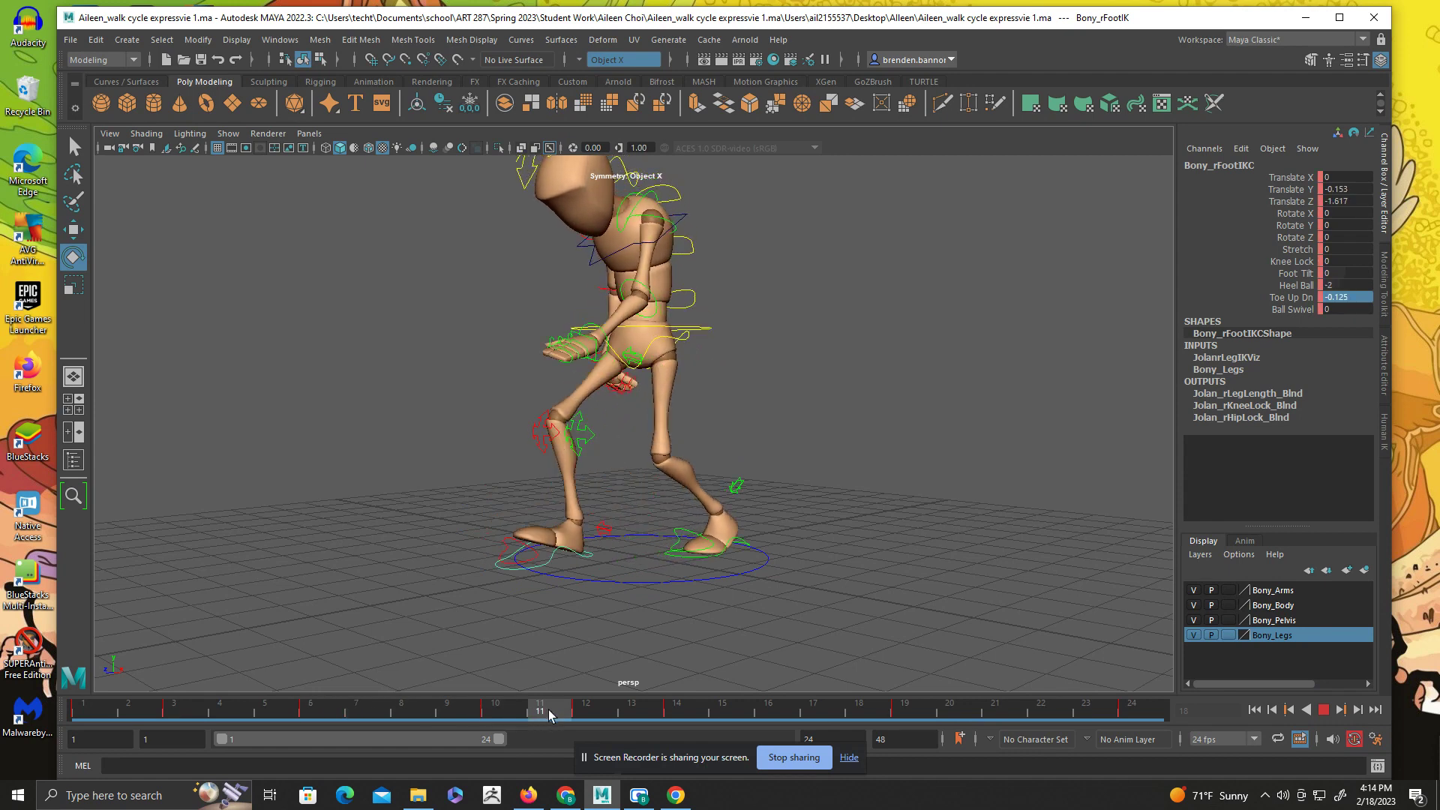
pyautogui.click(584, 715)
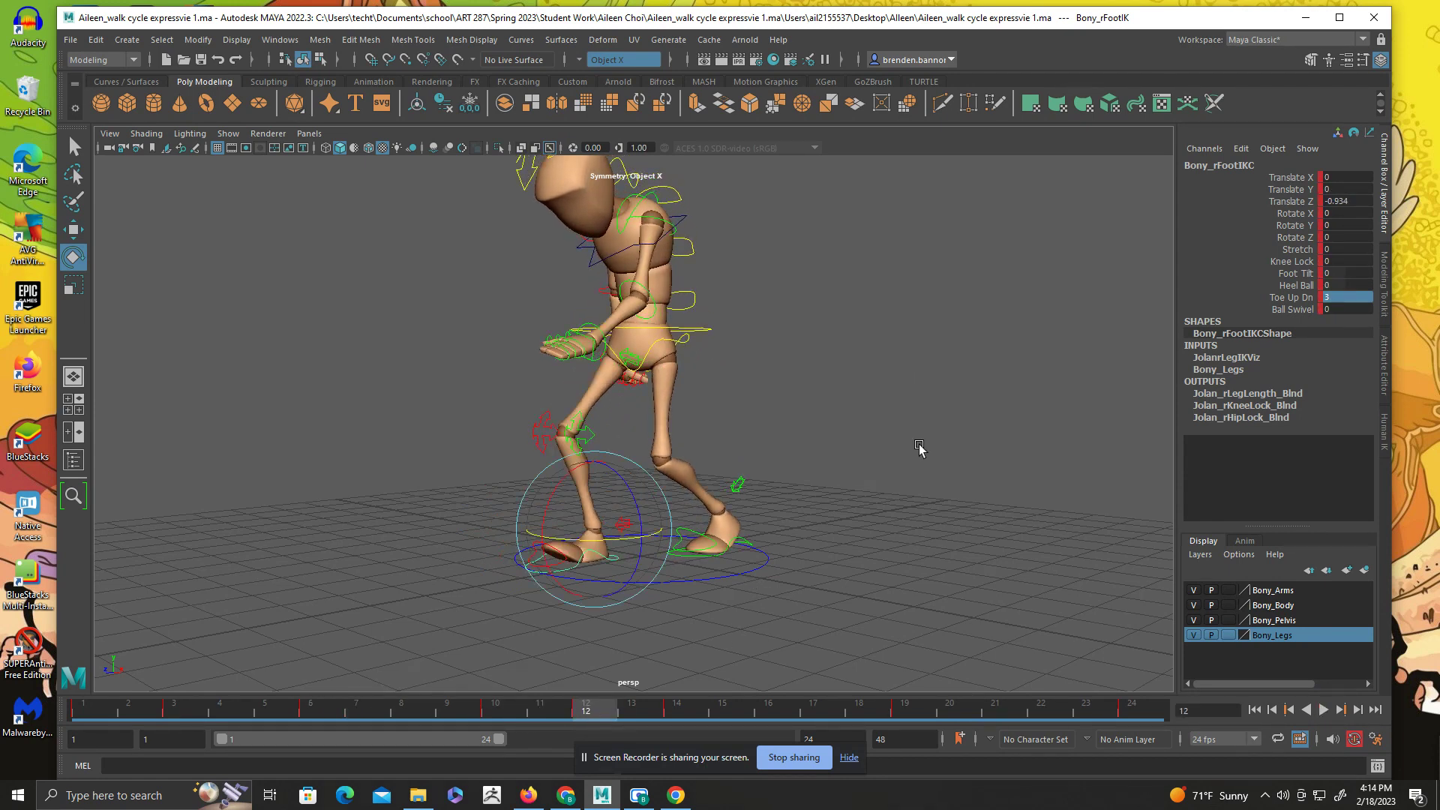
pyautogui.doubleClick(1344, 297)
pyautogui.click(1300, 298)
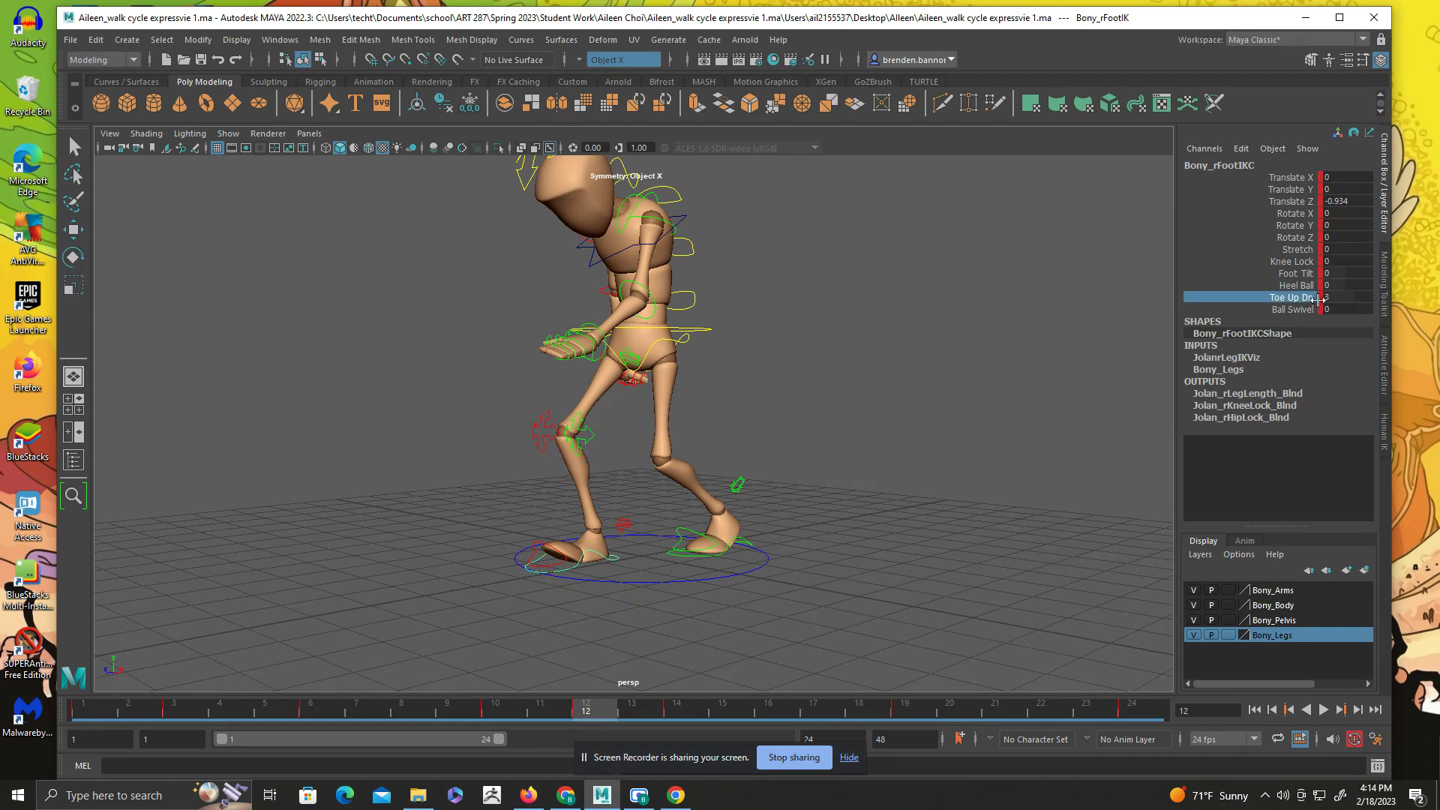
pyautogui.click(1334, 297)
pyautogui.write('2')
pyautogui.moveTo(1342, 298); pyautogui.dragTo(1361, 297)
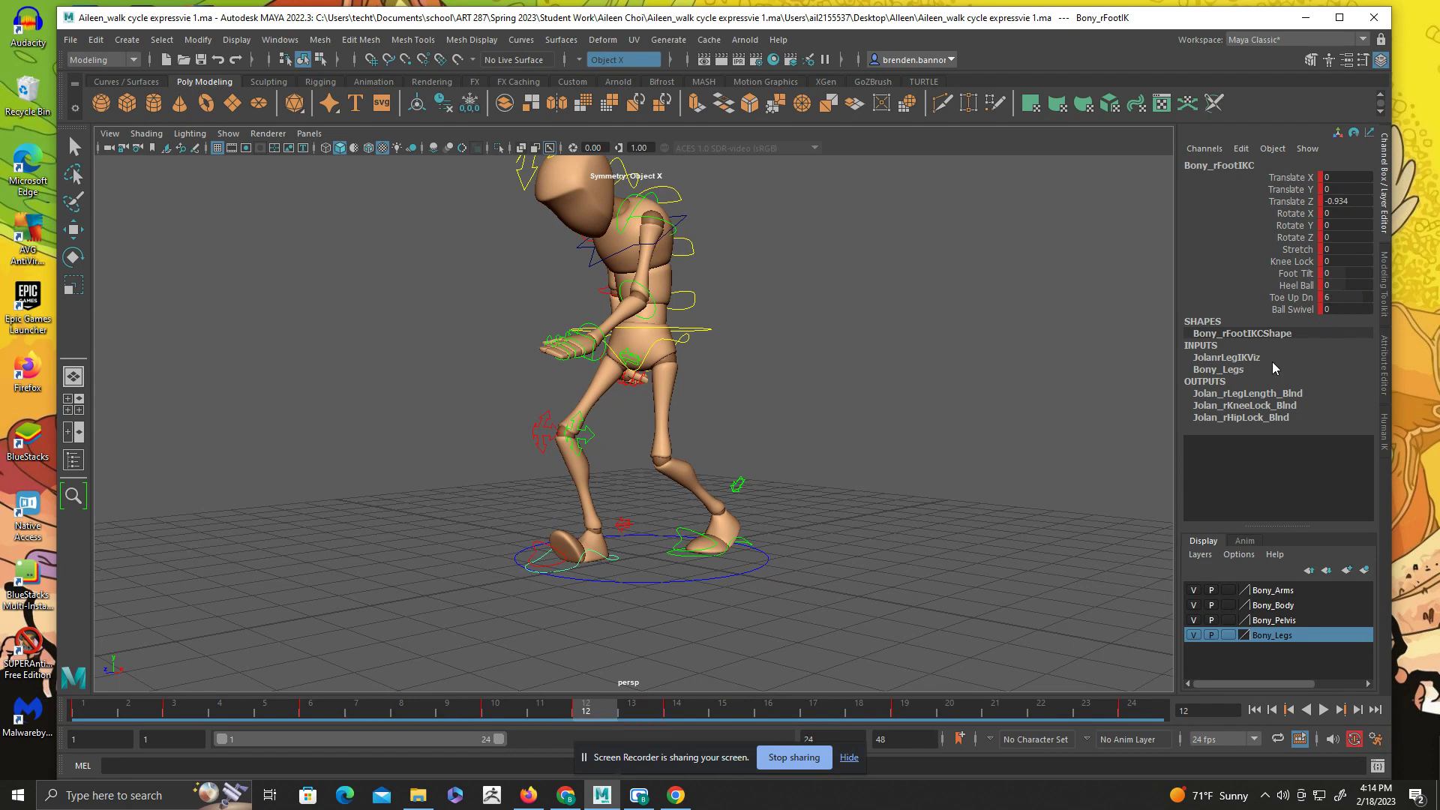
# - Play back the walk cycle and inspect the right foot's toe motion from both sides of the character
pyautogui.moveTo(589, 712); pyautogui.dragTo(356, 717)
pyautogui.click(1327, 716)
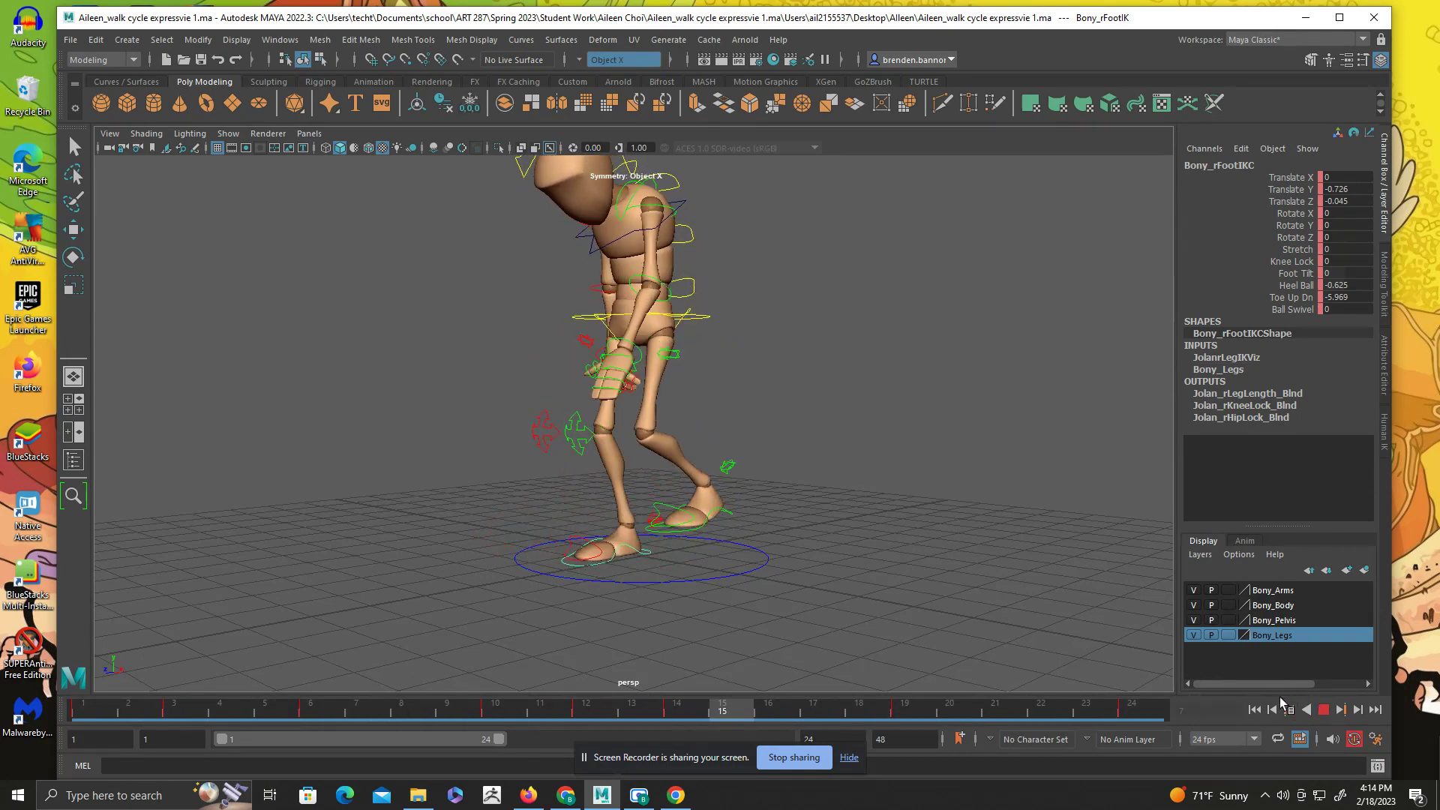
pyautogui.keyDown('alt'); pyautogui.moveTo(576, 576); pyautogui.dragTo(627, 633); pyautogui.keyUp('alt')
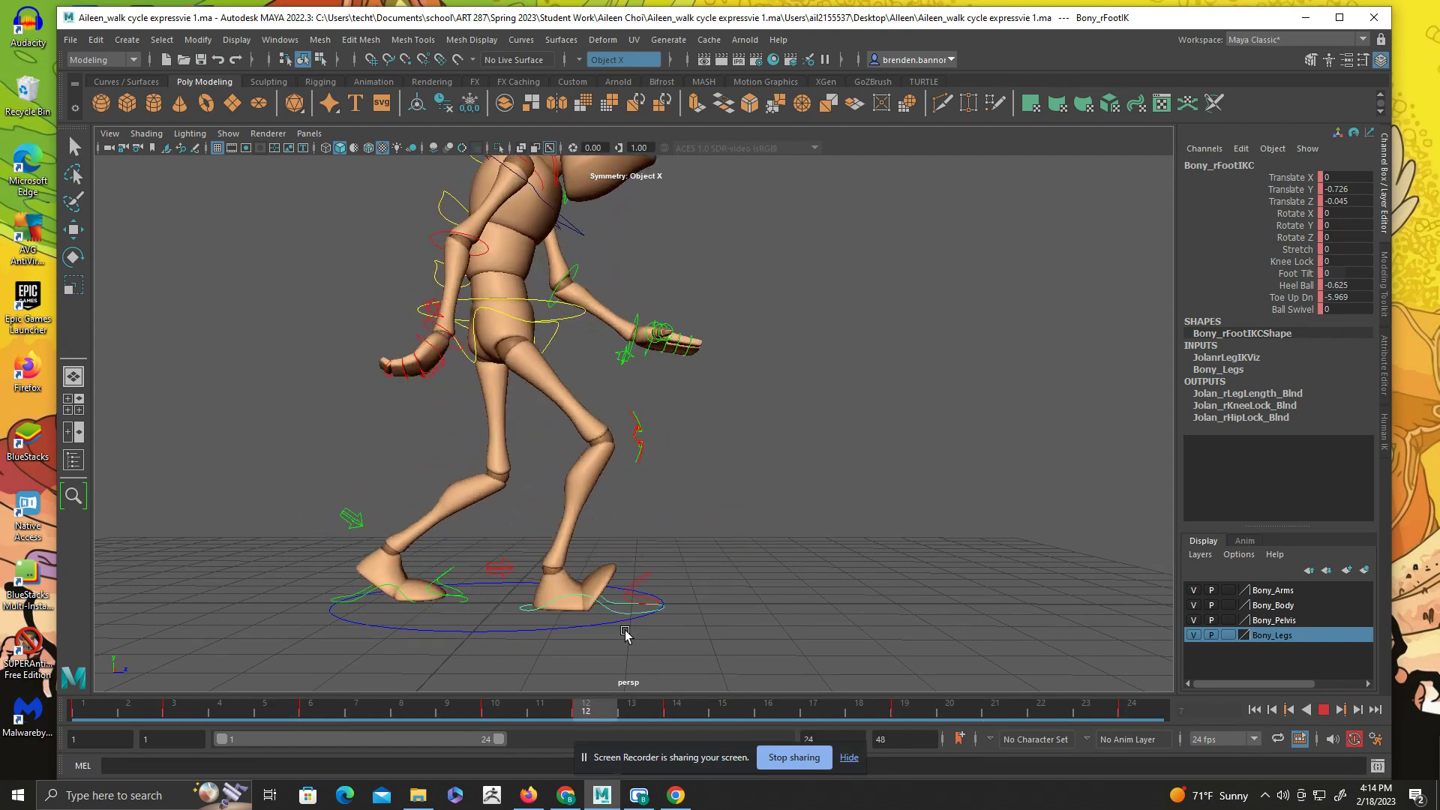
pyautogui.click(1324, 709)
pyautogui.keyDown('alt'); pyautogui.moveTo(1035, 672); pyautogui.dragTo(662, 567); pyautogui.keyUp('alt')
# - Select the left foot's IK control and set its Toe Up Dn to 6 at frame 3
pyautogui.click(653, 524)
pyautogui.press('e')
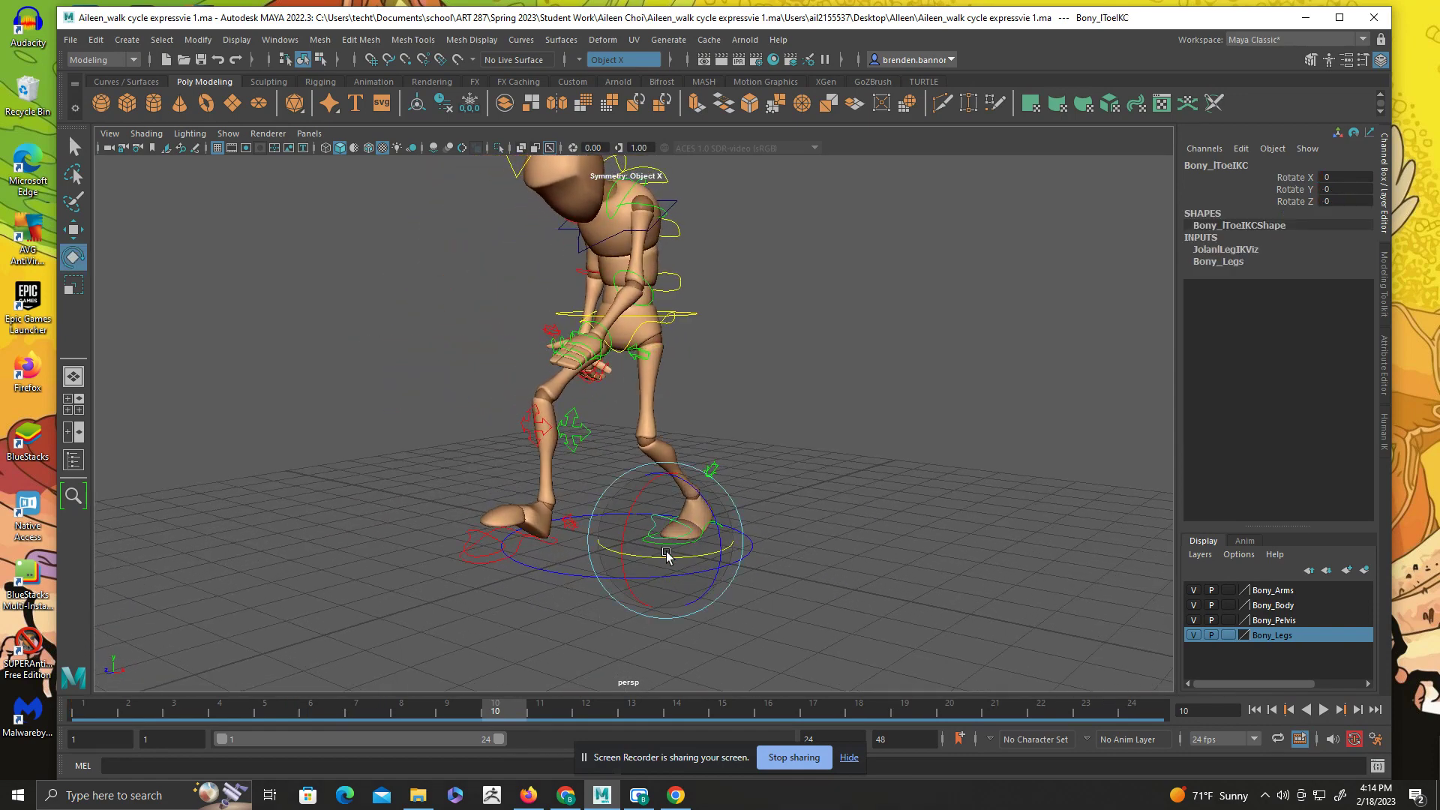
pyautogui.click(923, 462)
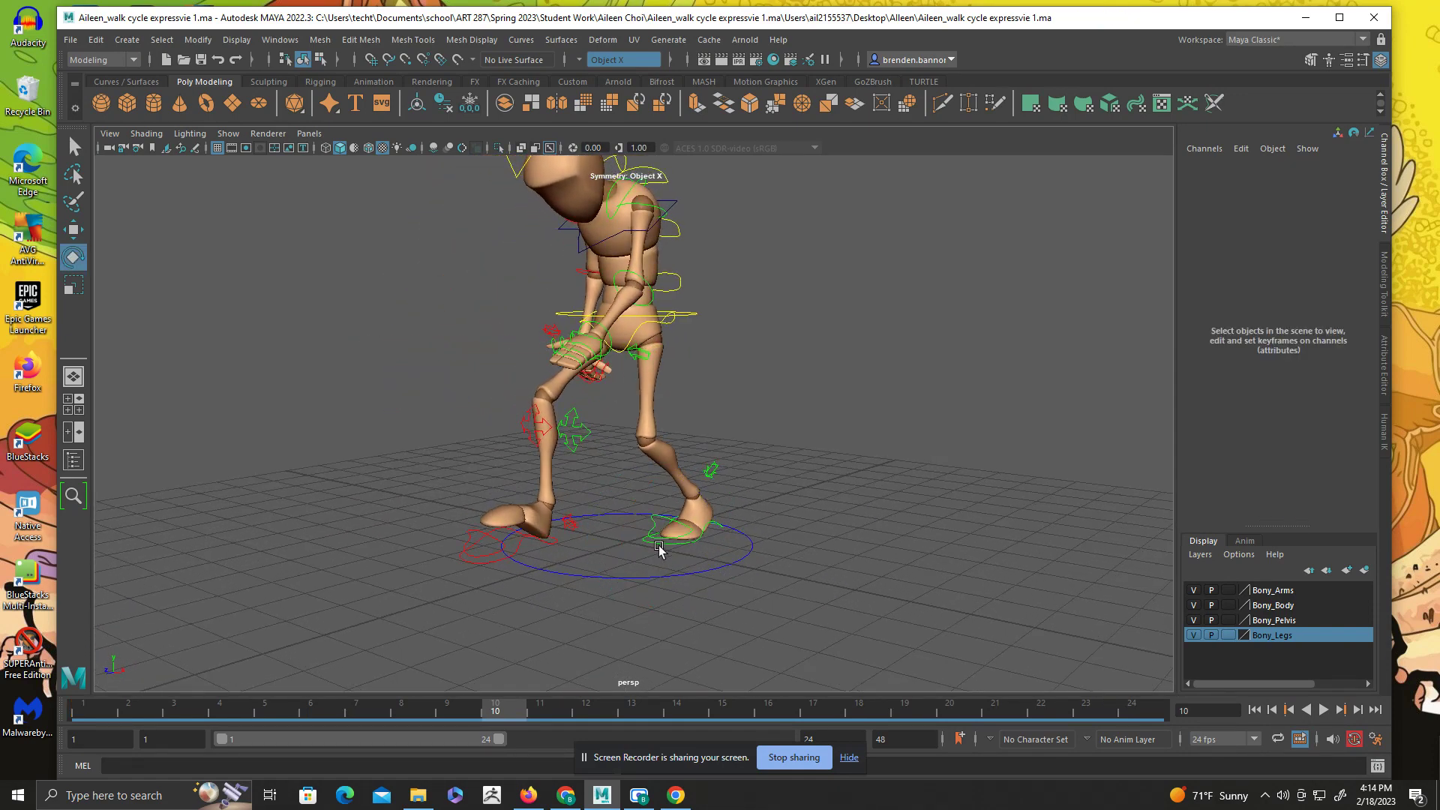
pyautogui.click(660, 545)
pyautogui.hotkey('alt', 'v')
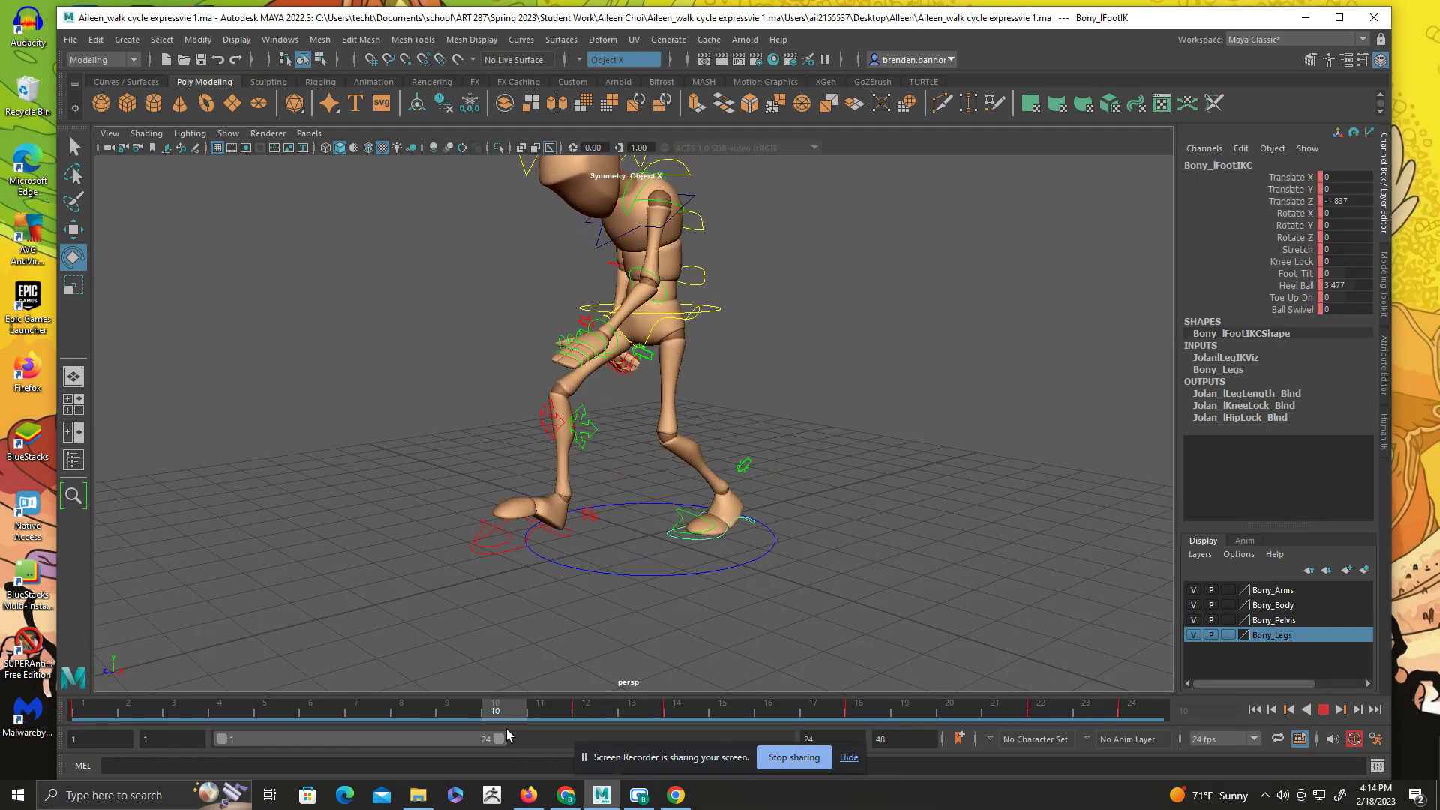
pyautogui.click(82, 707)
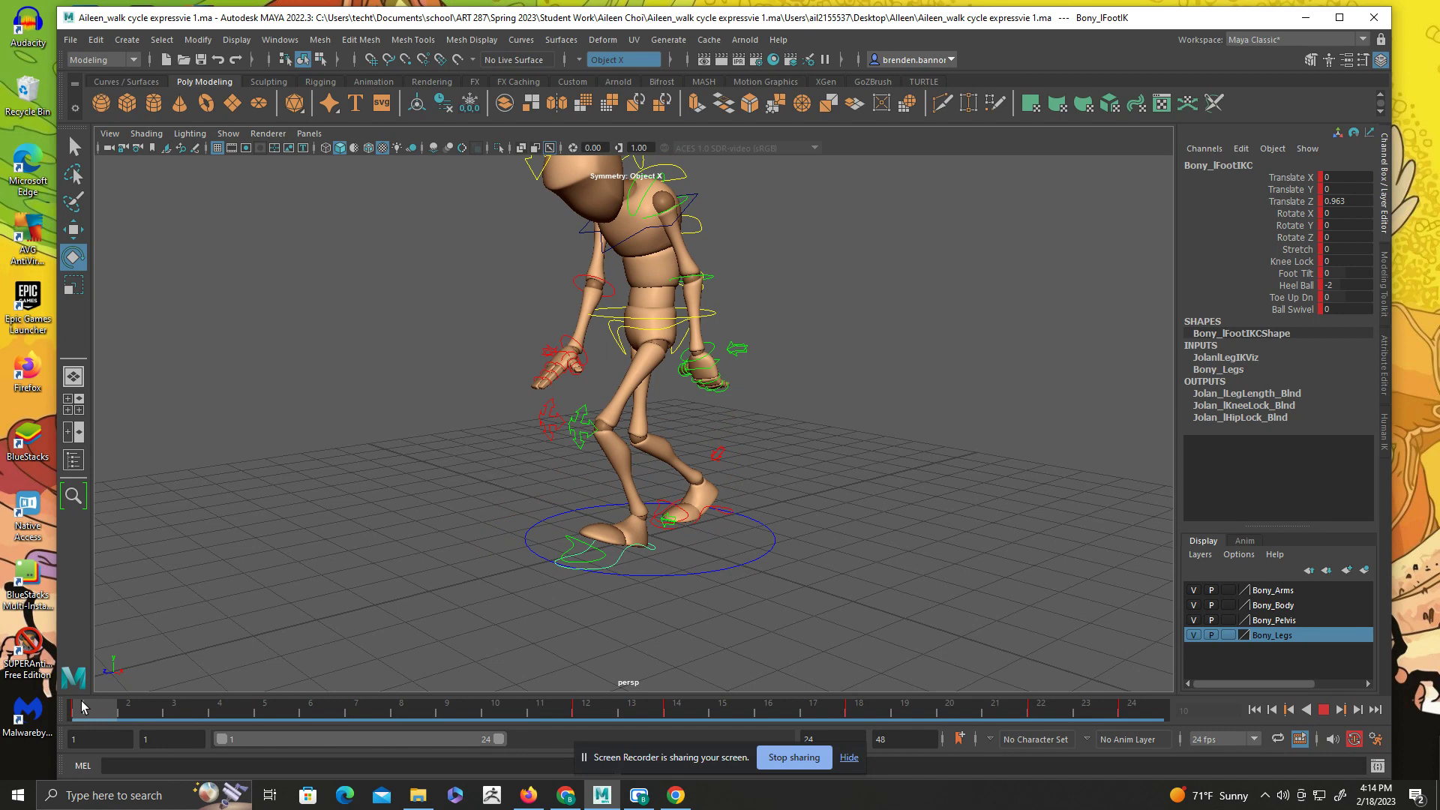
pyautogui.moveTo(83, 707); pyautogui.dragTo(174, 710)
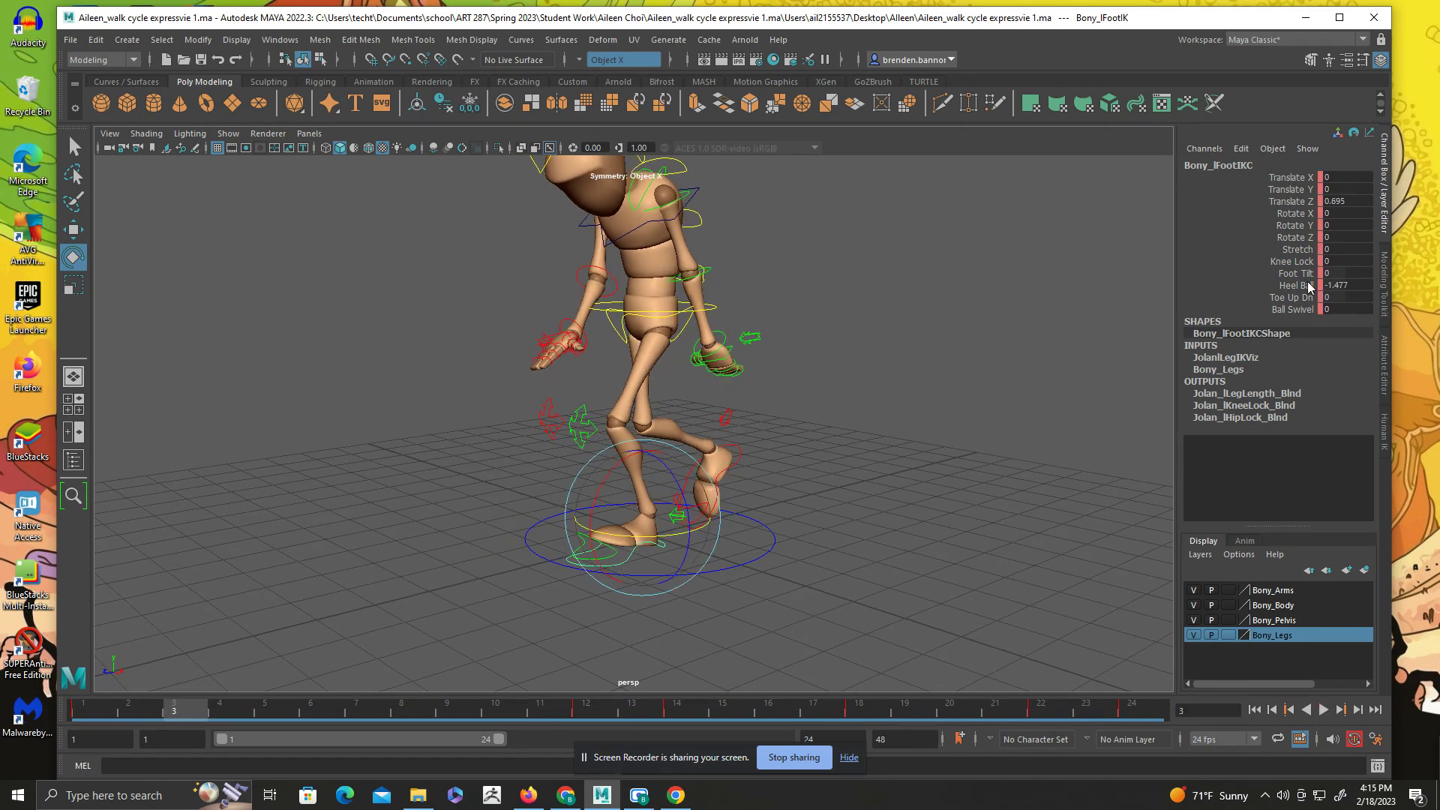
pyautogui.moveTo(1341, 297); pyautogui.dragTo(1362, 297)
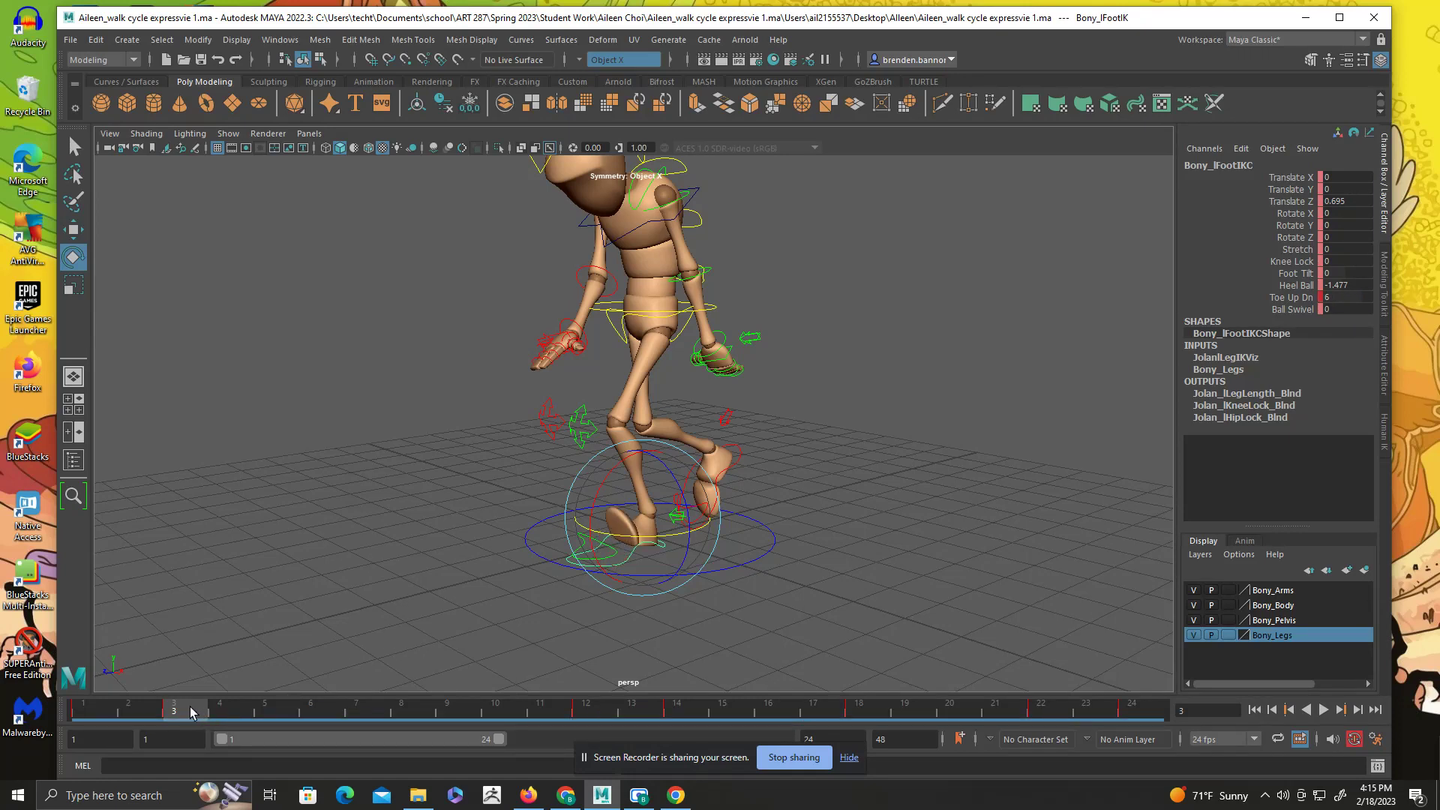
# - Scrub through the first frames and set the left foot's Toe Up Dn to 0 at frame 5
pyautogui.moveTo(171, 707); pyautogui.dragTo(95, 707)
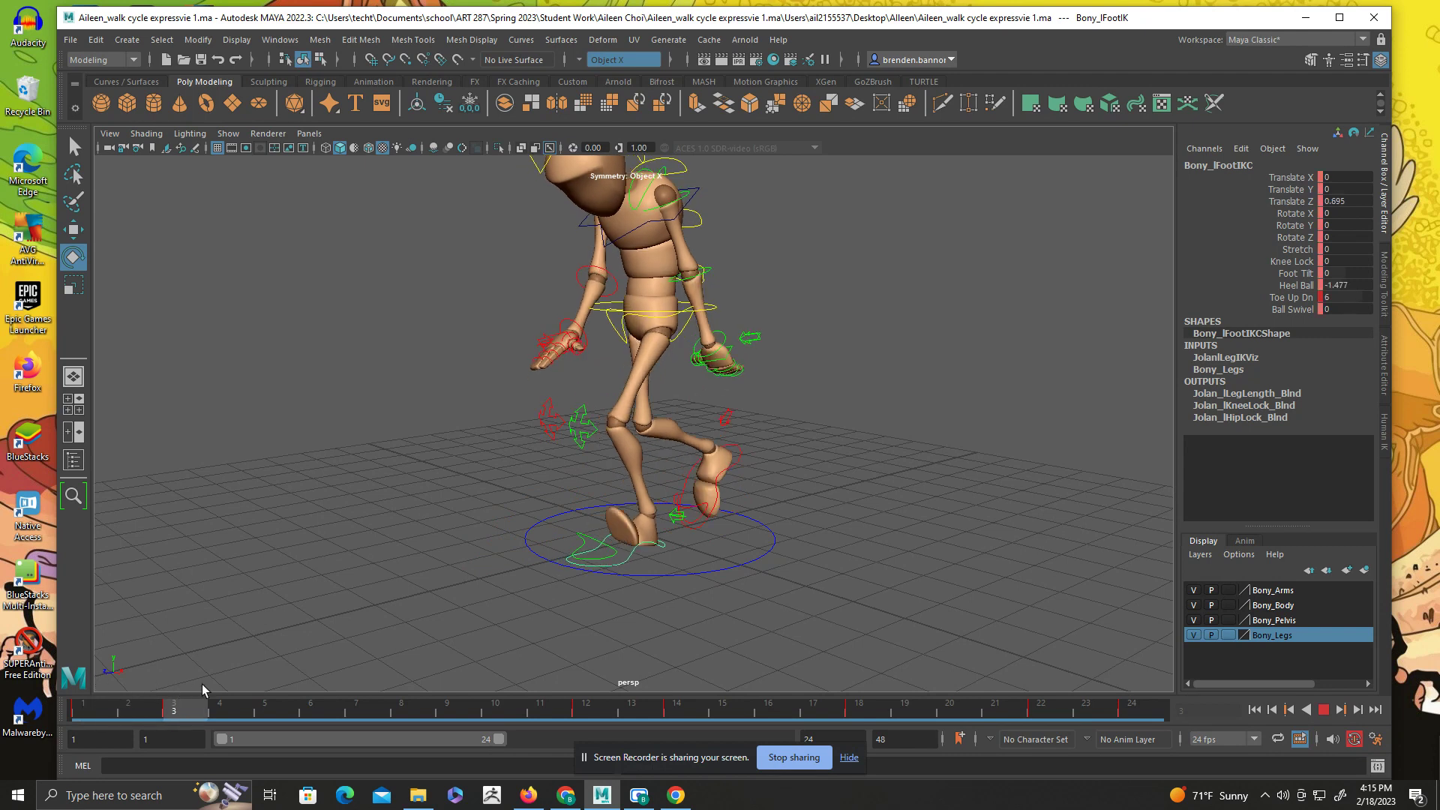
pyautogui.click(266, 710)
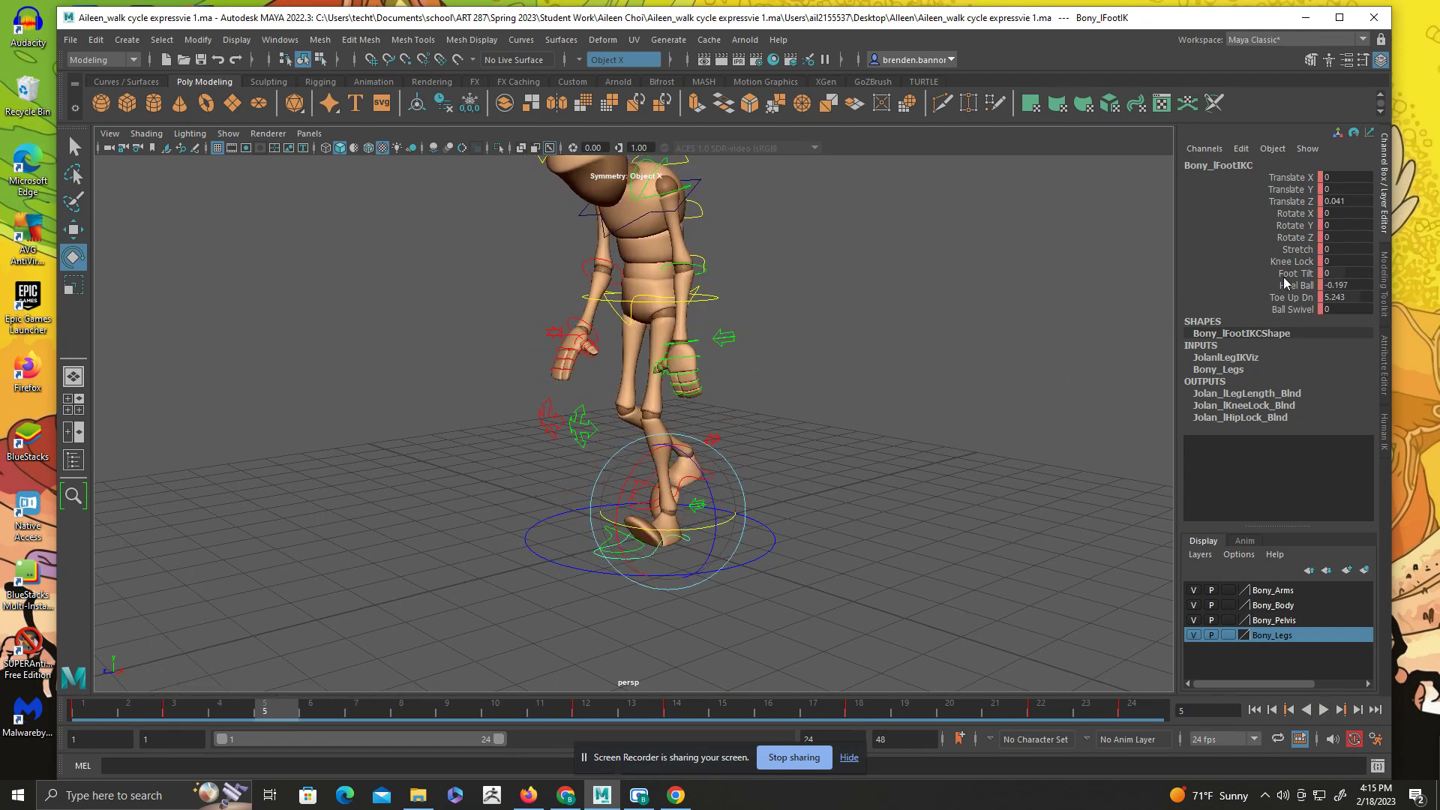
pyautogui.doubleClick(1350, 298)
pyautogui.write('6')
pyautogui.press('Return')
# - Replay the cycle, set the left foot's Toe Up Dn to 5 at frame 1, and lower it at frame 3
pyautogui.hotkey('alt', 'v')
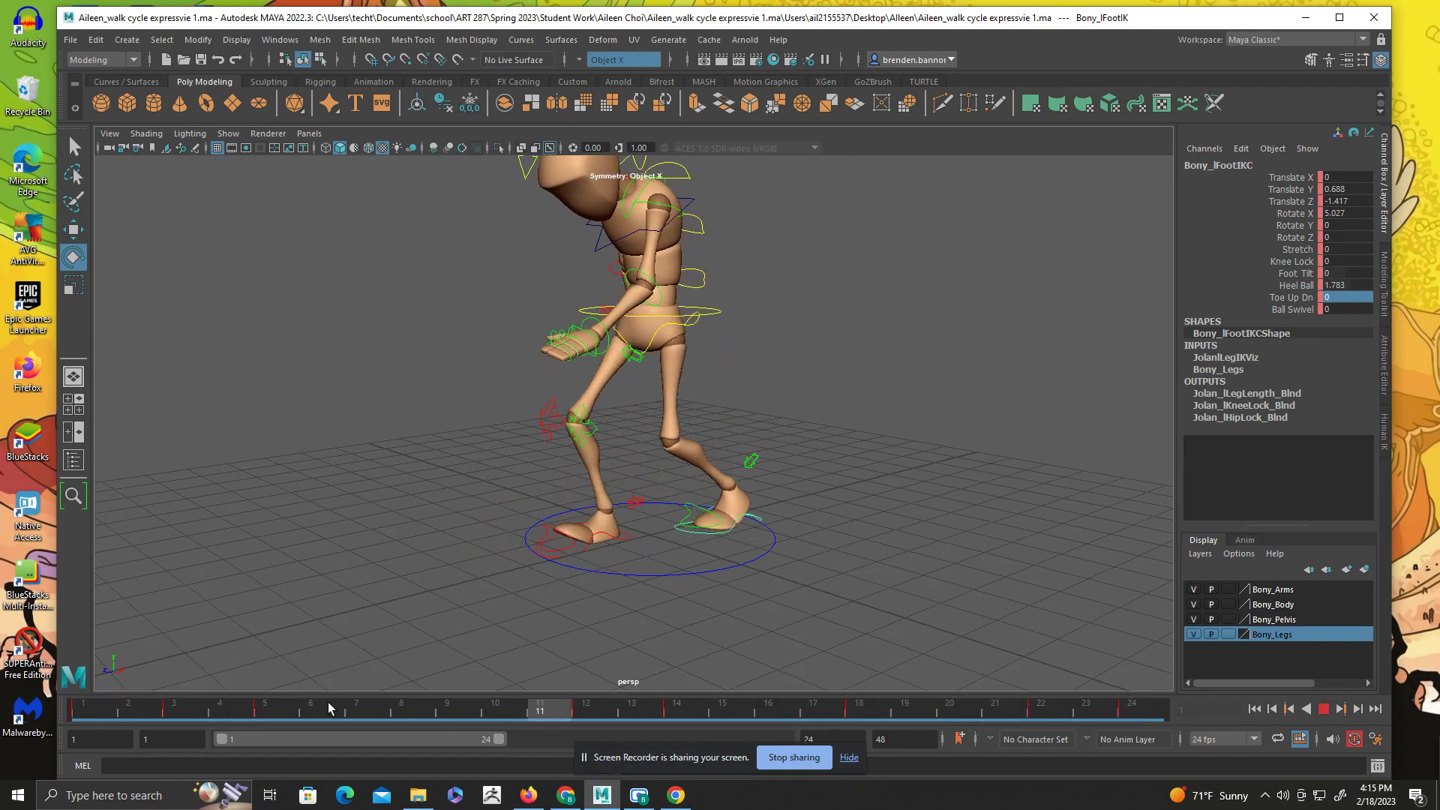
pyautogui.click(1323, 711)
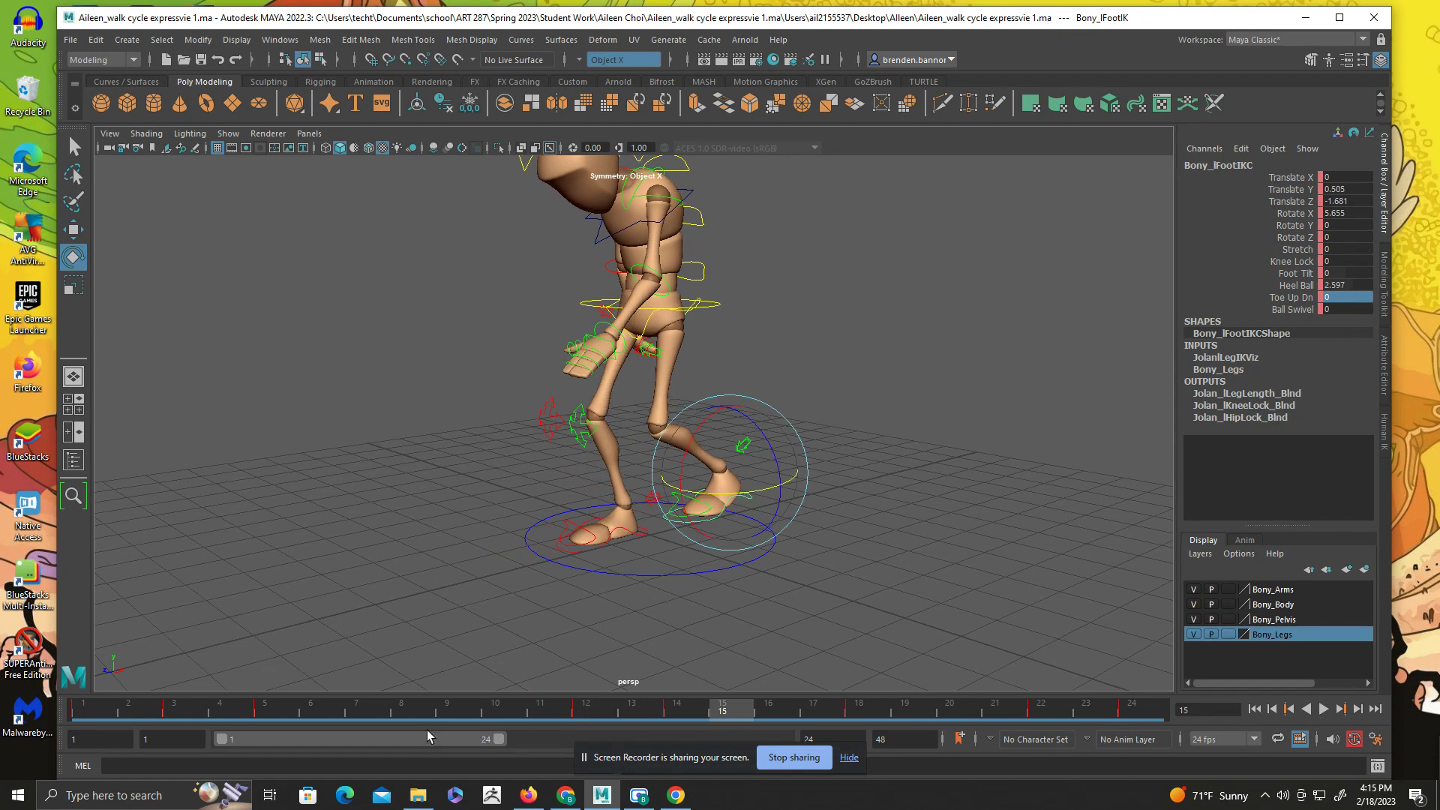
pyautogui.moveTo(362, 713); pyautogui.dragTo(73, 711)
pyautogui.press('Escape')
pyautogui.moveTo(1341, 296); pyautogui.dragTo(1360, 297)
pyautogui.moveTo(101, 708); pyautogui.dragTo(174, 708)
pyautogui.press('Escape')
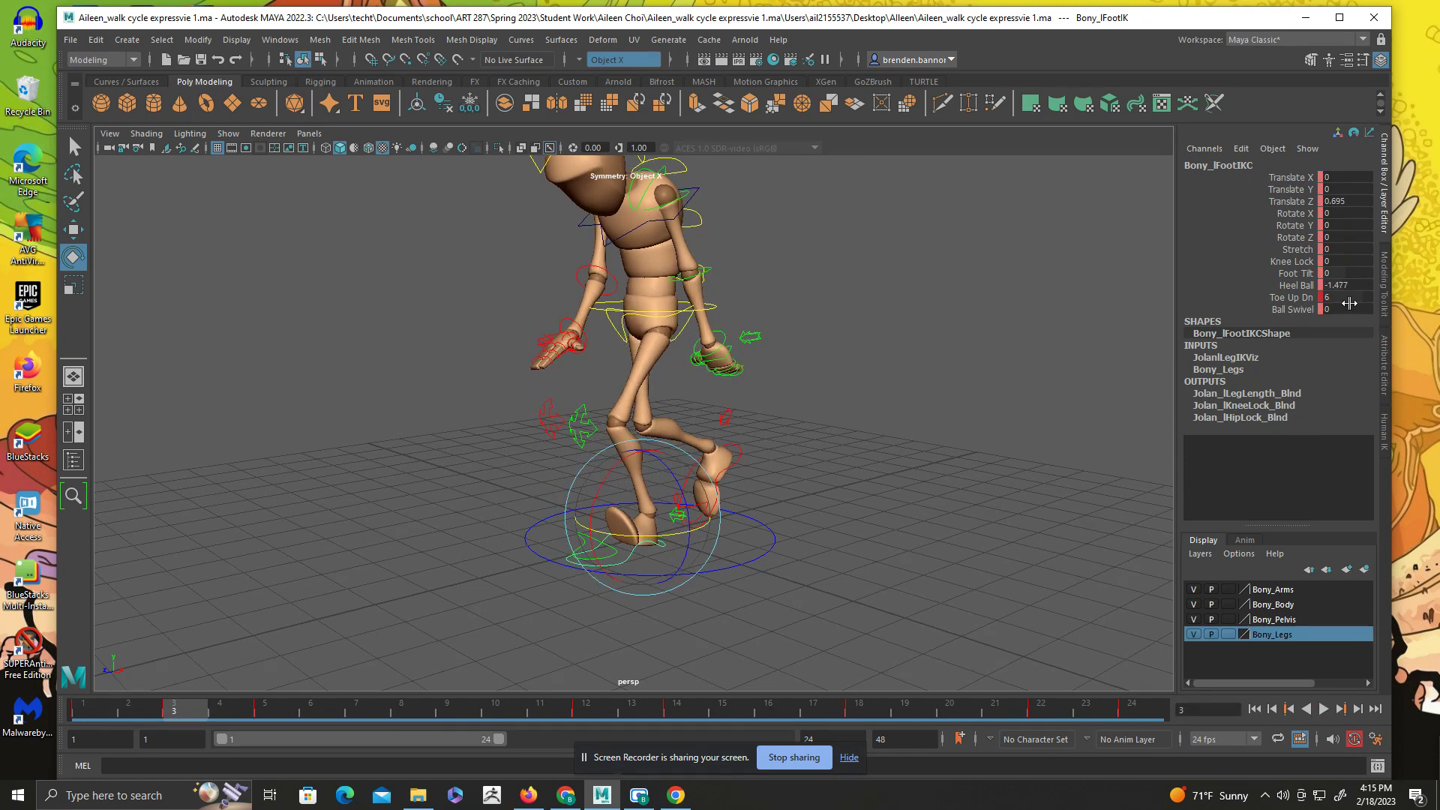
pyautogui.moveTo(1339, 297); pyautogui.dragTo(1331, 297)
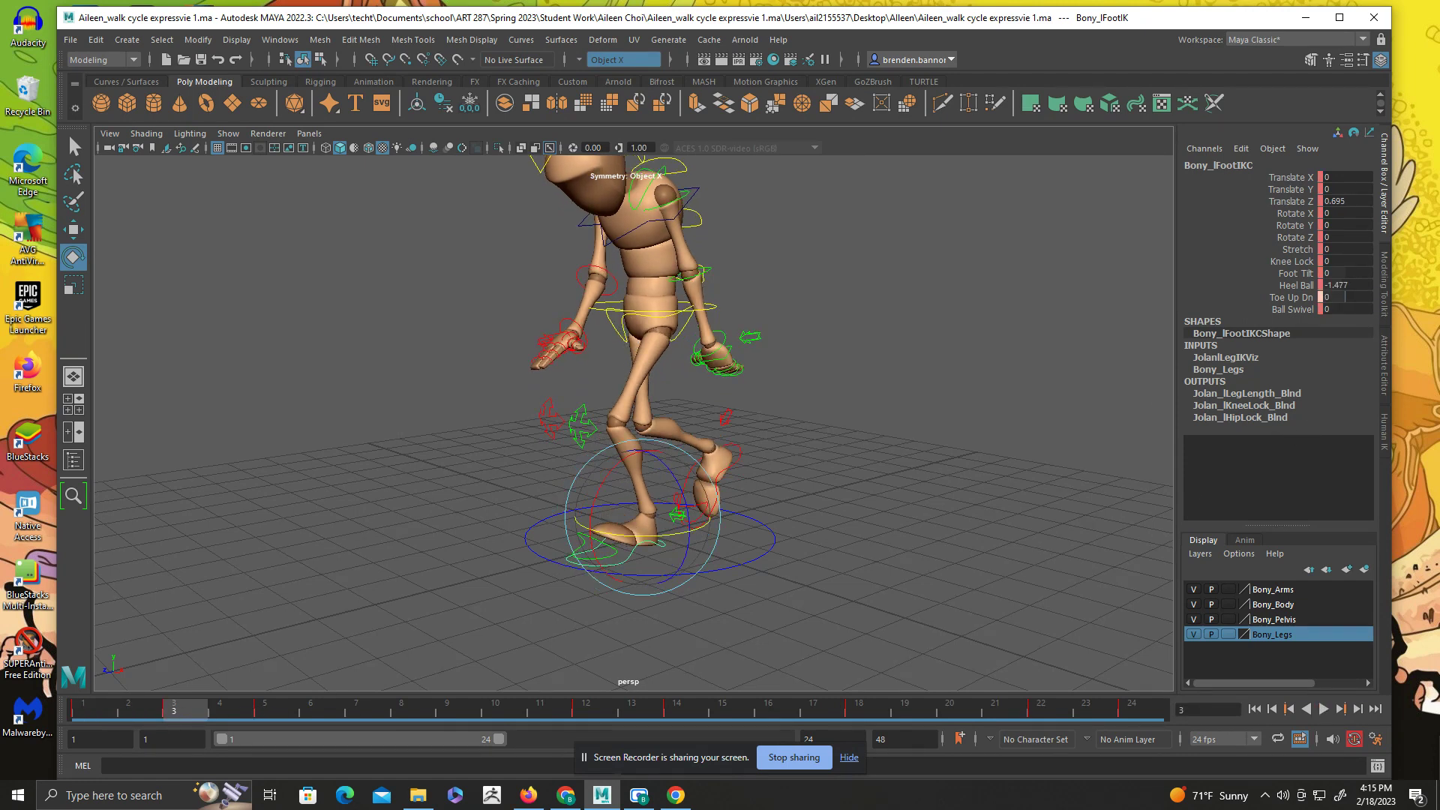
# - Delete the left foot's key at frame 5 and set its Toe Up Dn to 0 at frame 4
pyautogui.click(264, 710)
pyautogui.rightClick(264, 711)
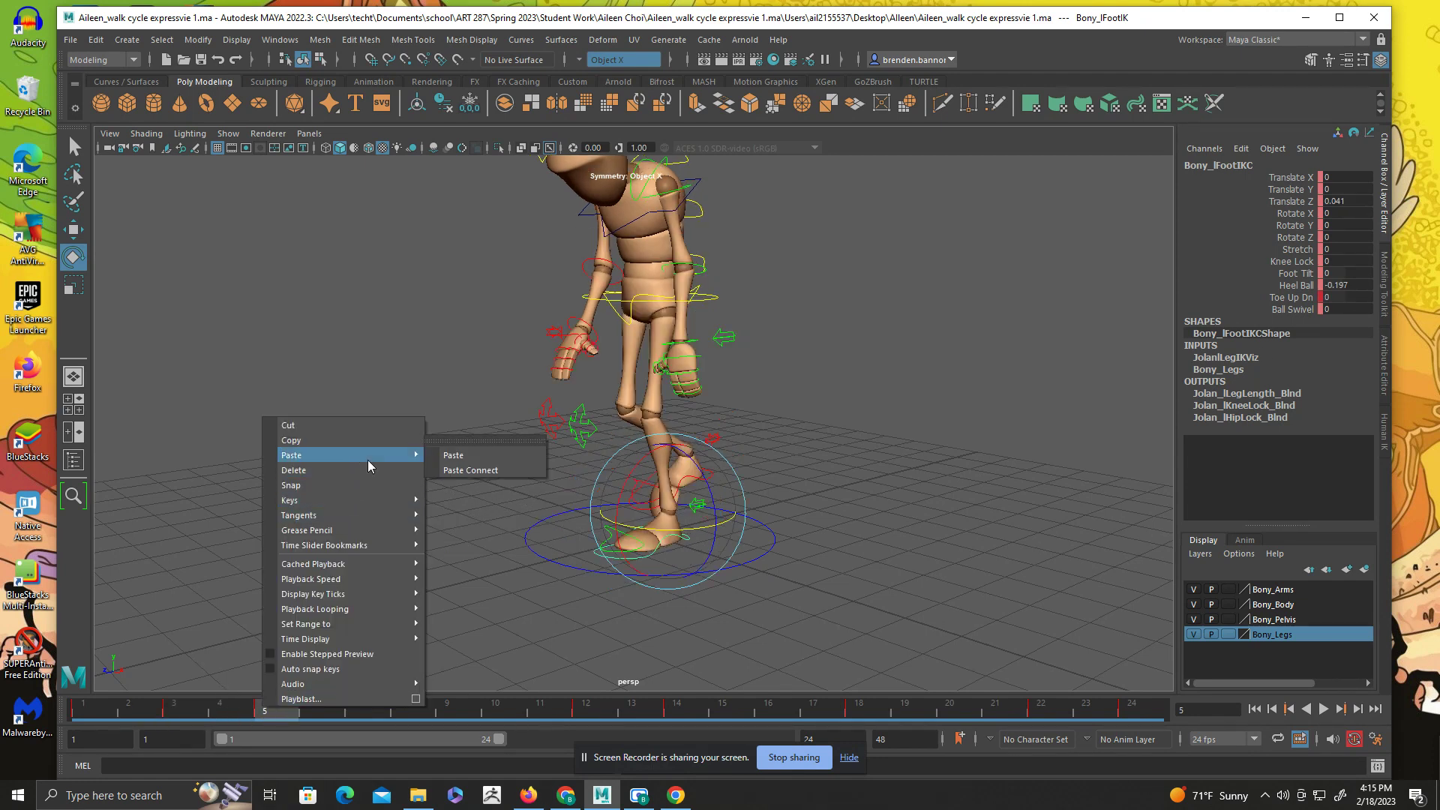
pyautogui.click(364, 470)
pyautogui.click(239, 713)
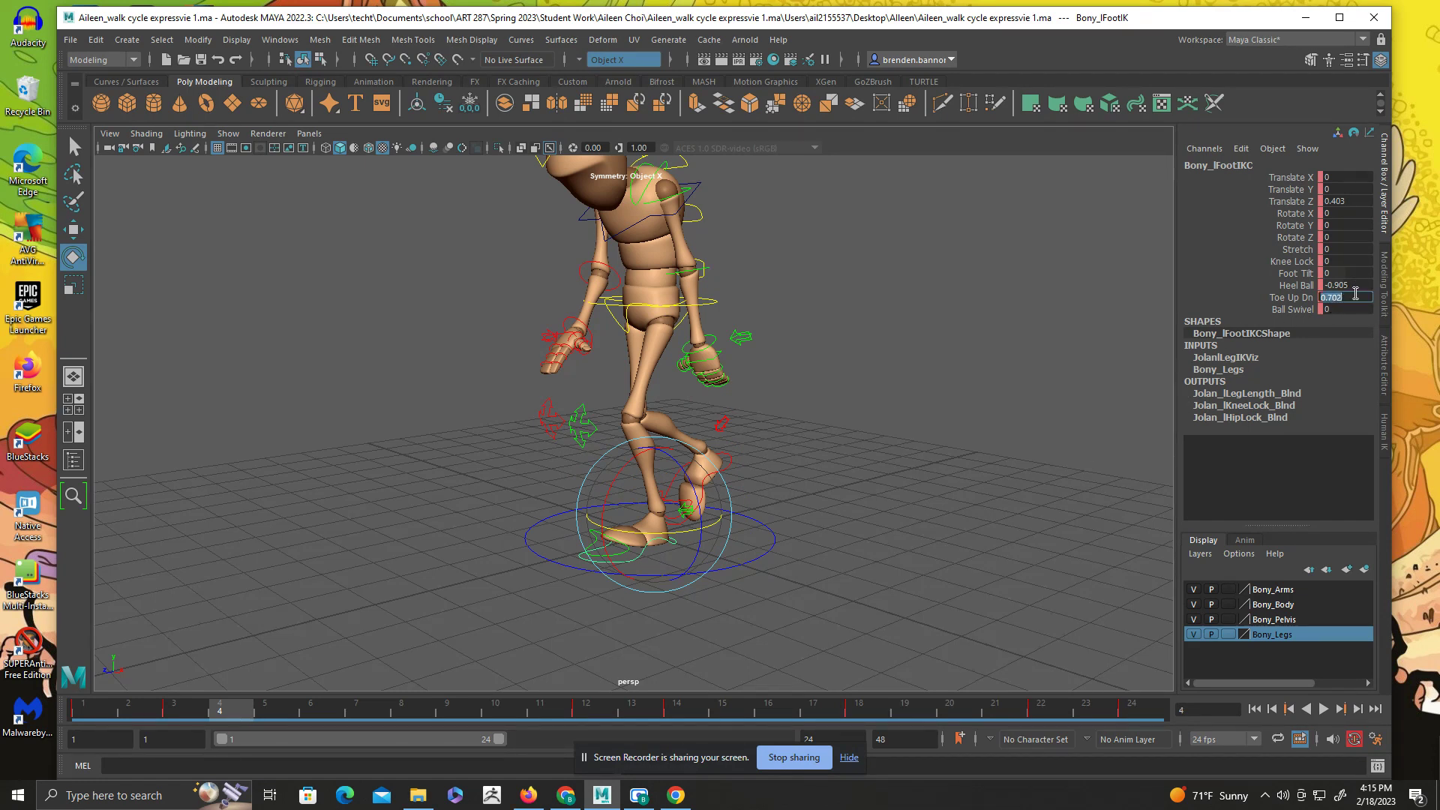
pyautogui.write('0')
pyautogui.press('Return')
# - Play back the cycle and set the left foot's Toe Up Dn to -1 at frame 14 and -6 at frame 18
pyautogui.hotkey('alt', 'v')
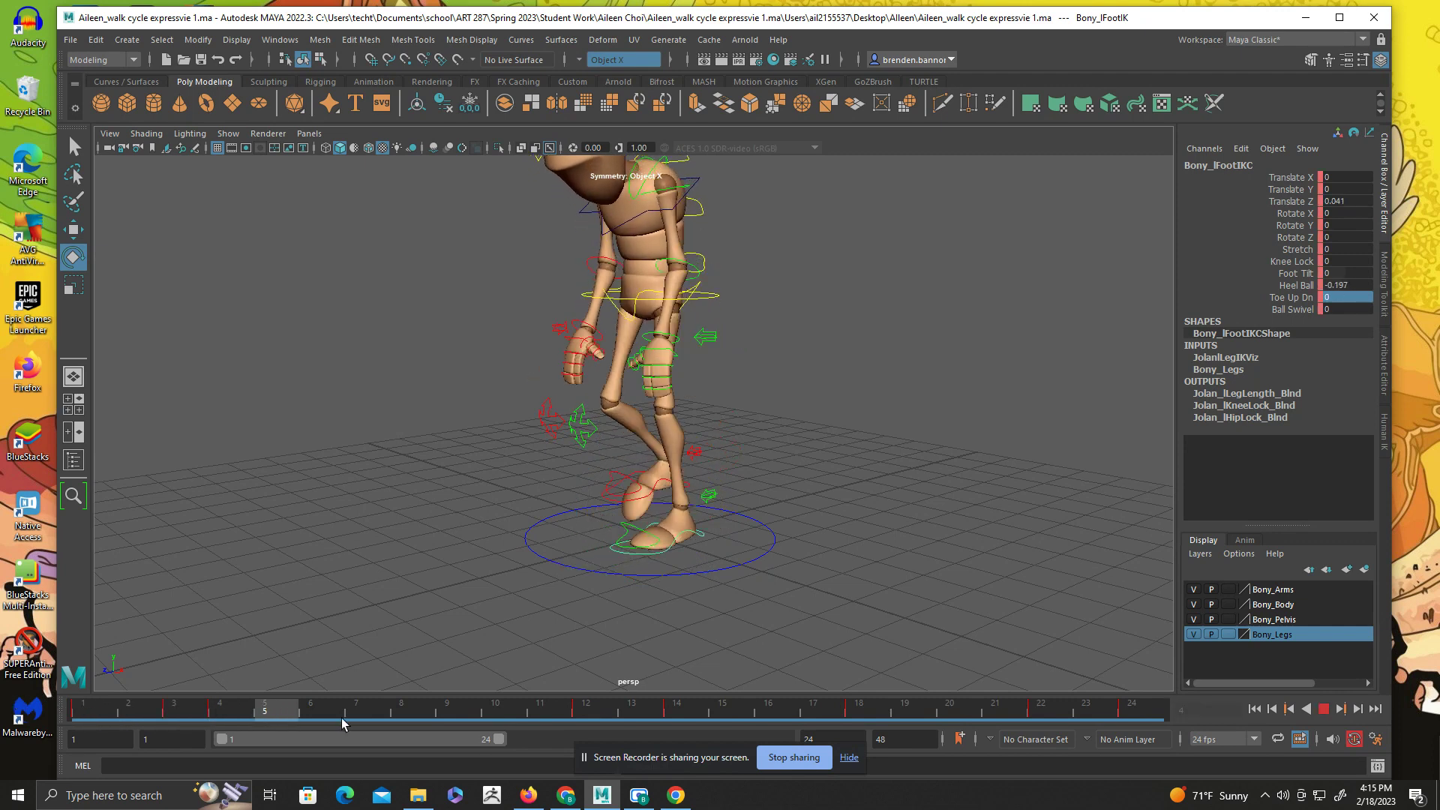
pyautogui.click(705, 708)
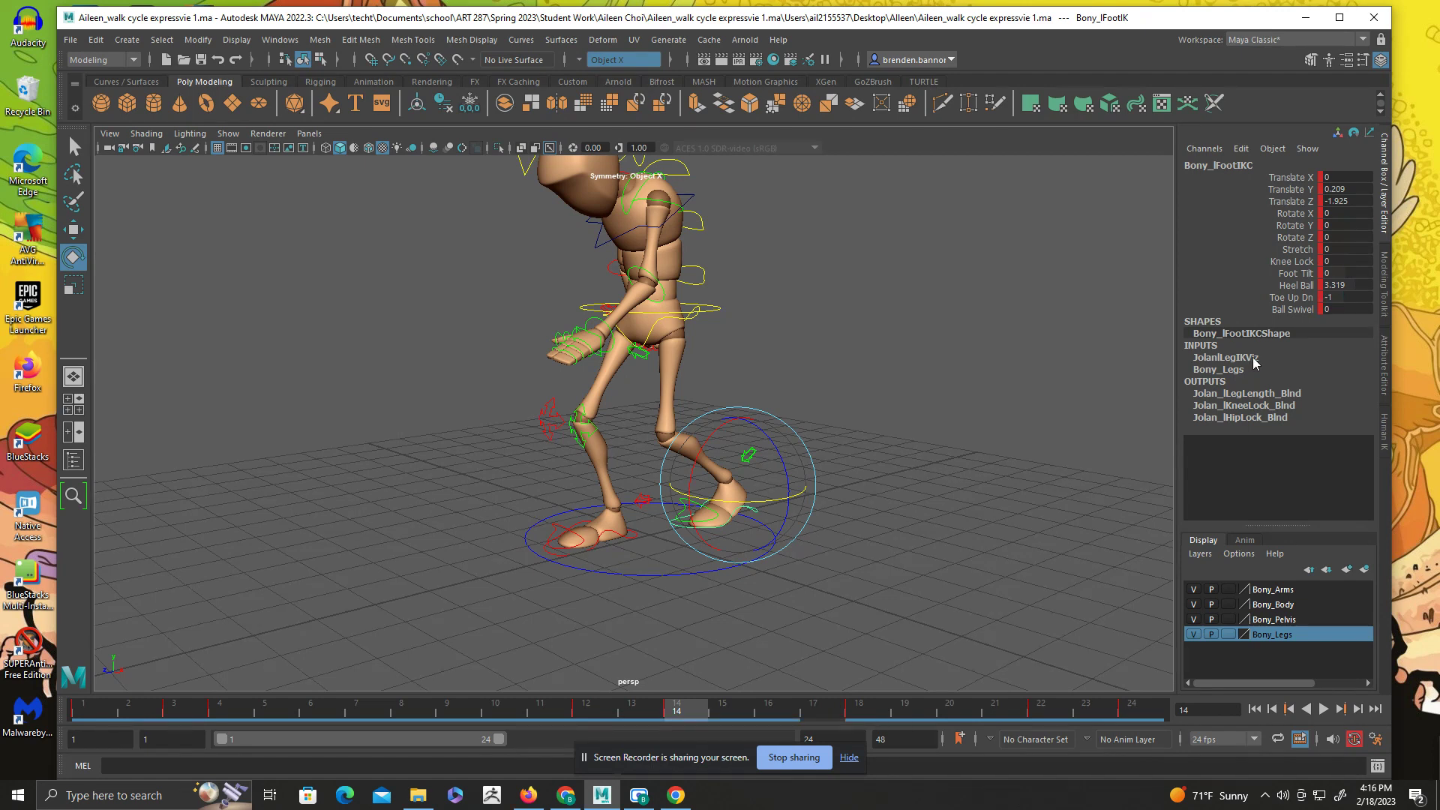
pyautogui.click(850, 710)
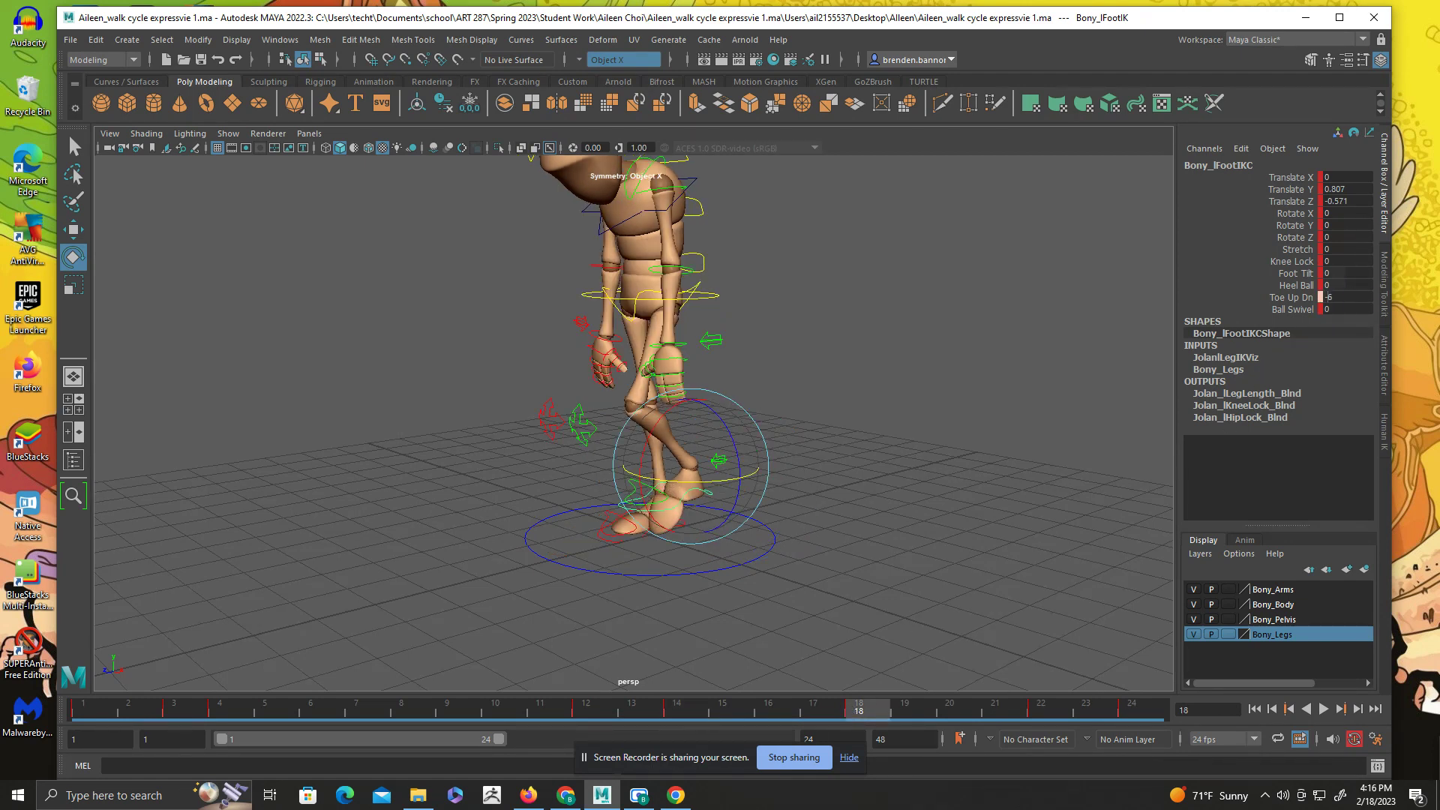
# - Check the loop in playback, then copy the left foot's frame 1 key and paste it at frame 24
pyautogui.hotkey('alt', 'v')
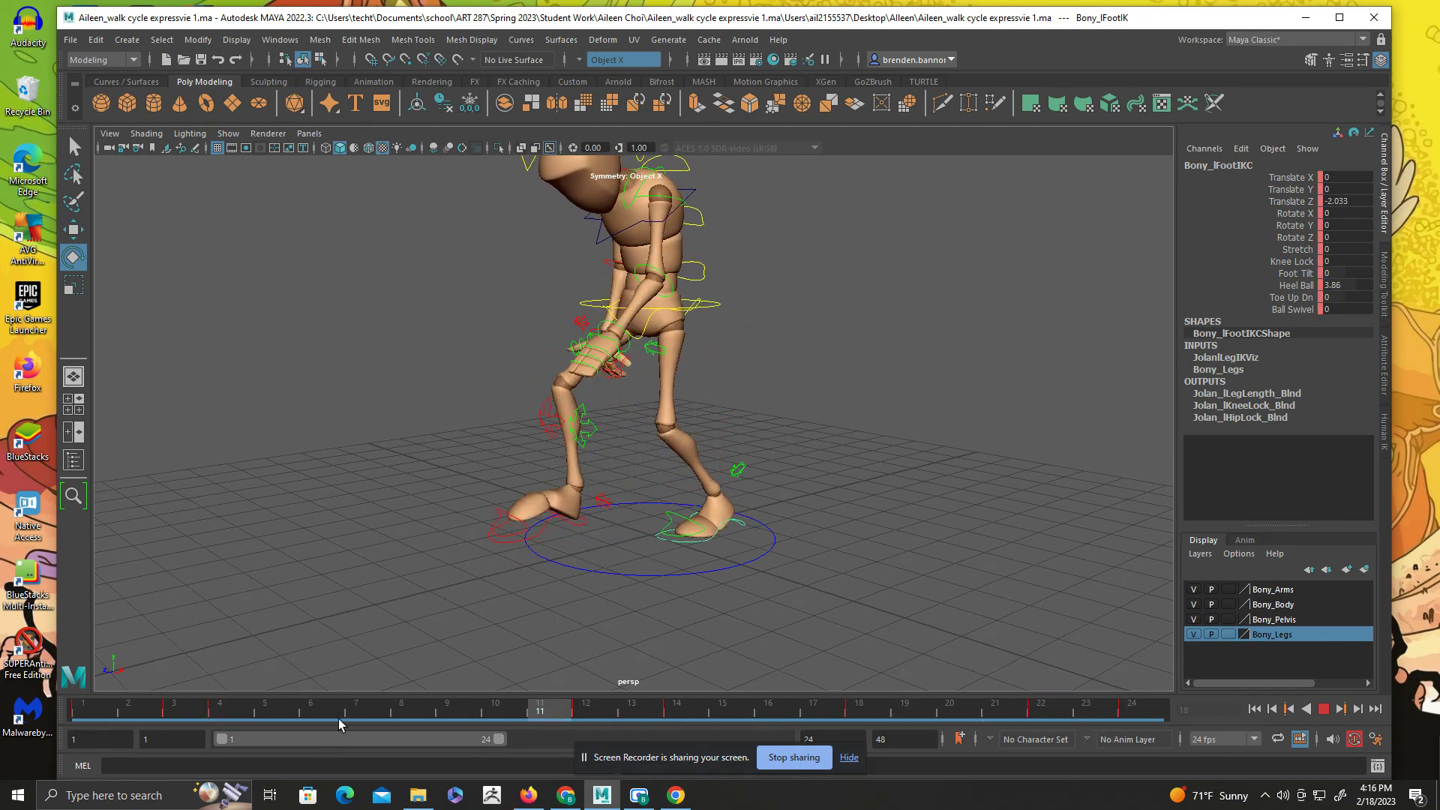
pyautogui.click(83, 712)
pyautogui.rightClick(84, 711)
pyautogui.moveTo(154, 464)
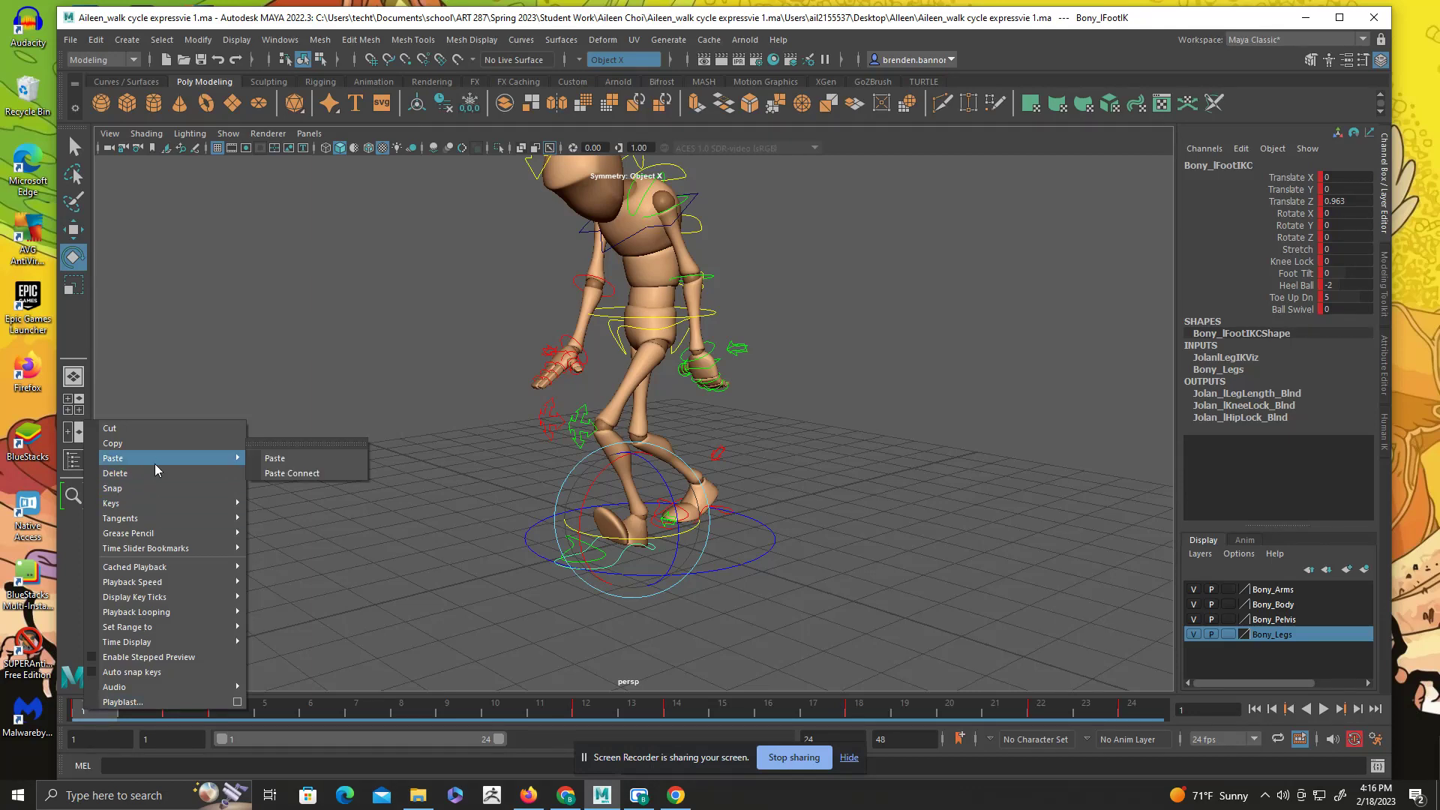
pyautogui.click(190, 444)
pyautogui.click(1132, 711)
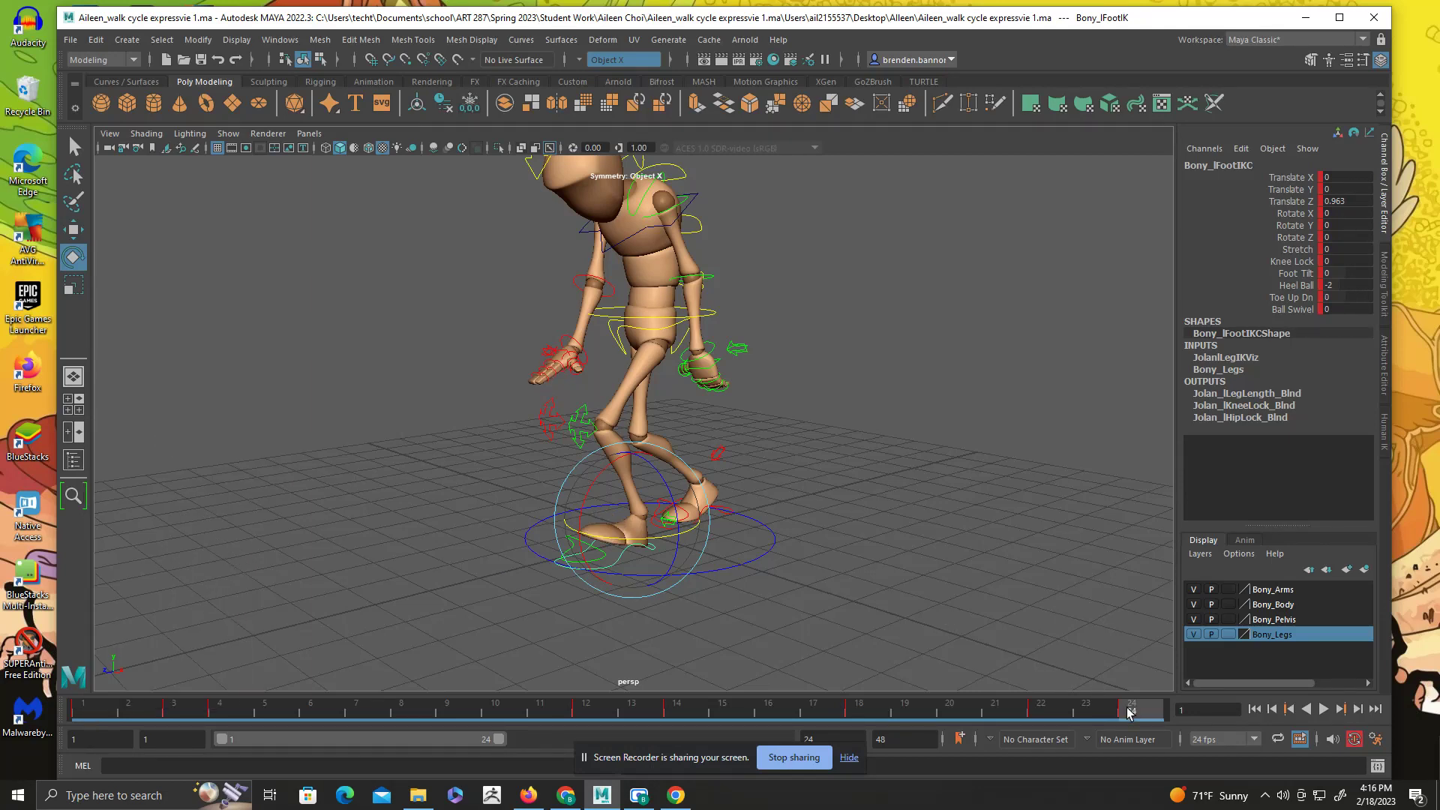
pyautogui.rightClick(1132, 711)
pyautogui.moveTo(1197, 456)
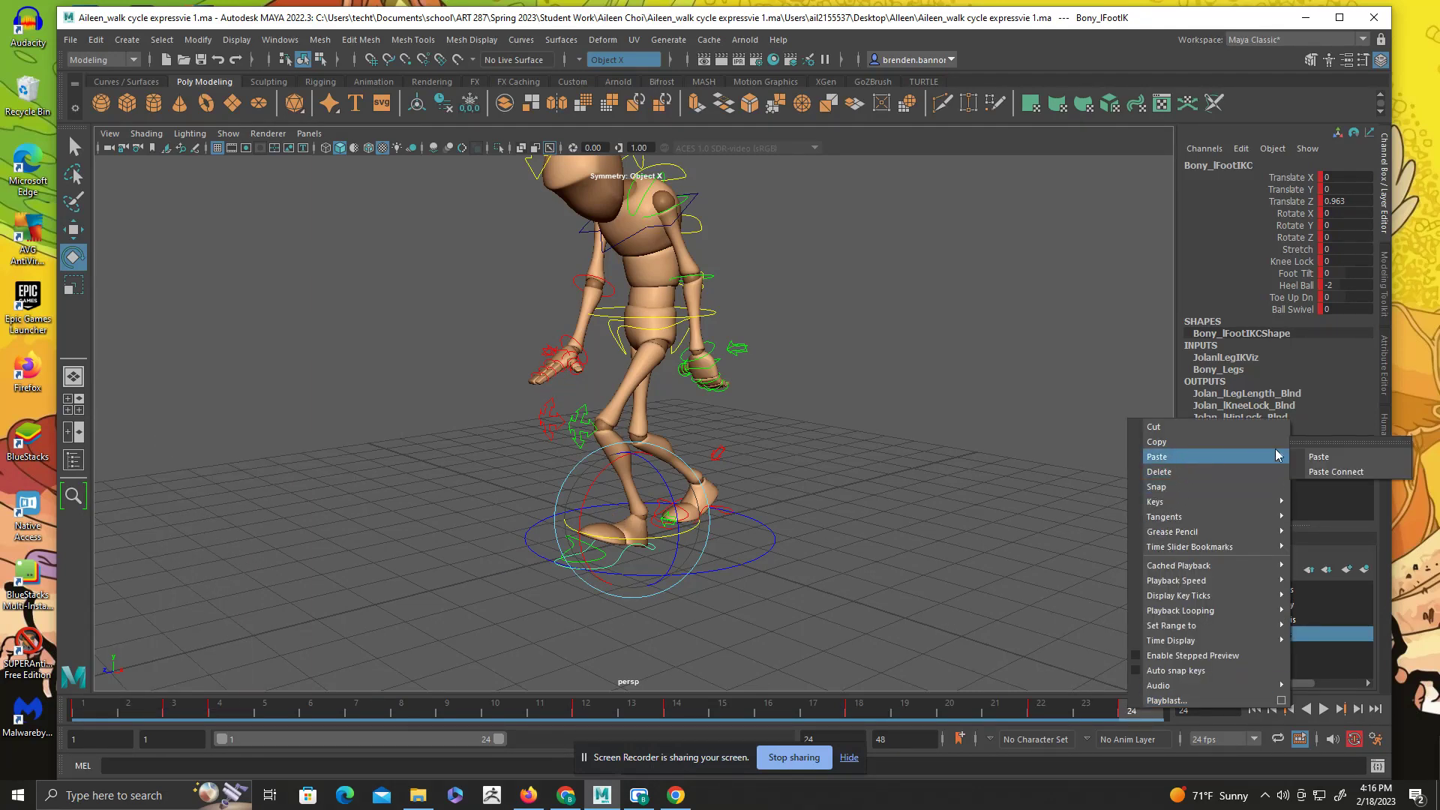
pyautogui.click(1319, 457)
# - Review the left foot's forward swing and set its Toe Up Dn to -6 at frame 22
pyautogui.click(1097, 711)
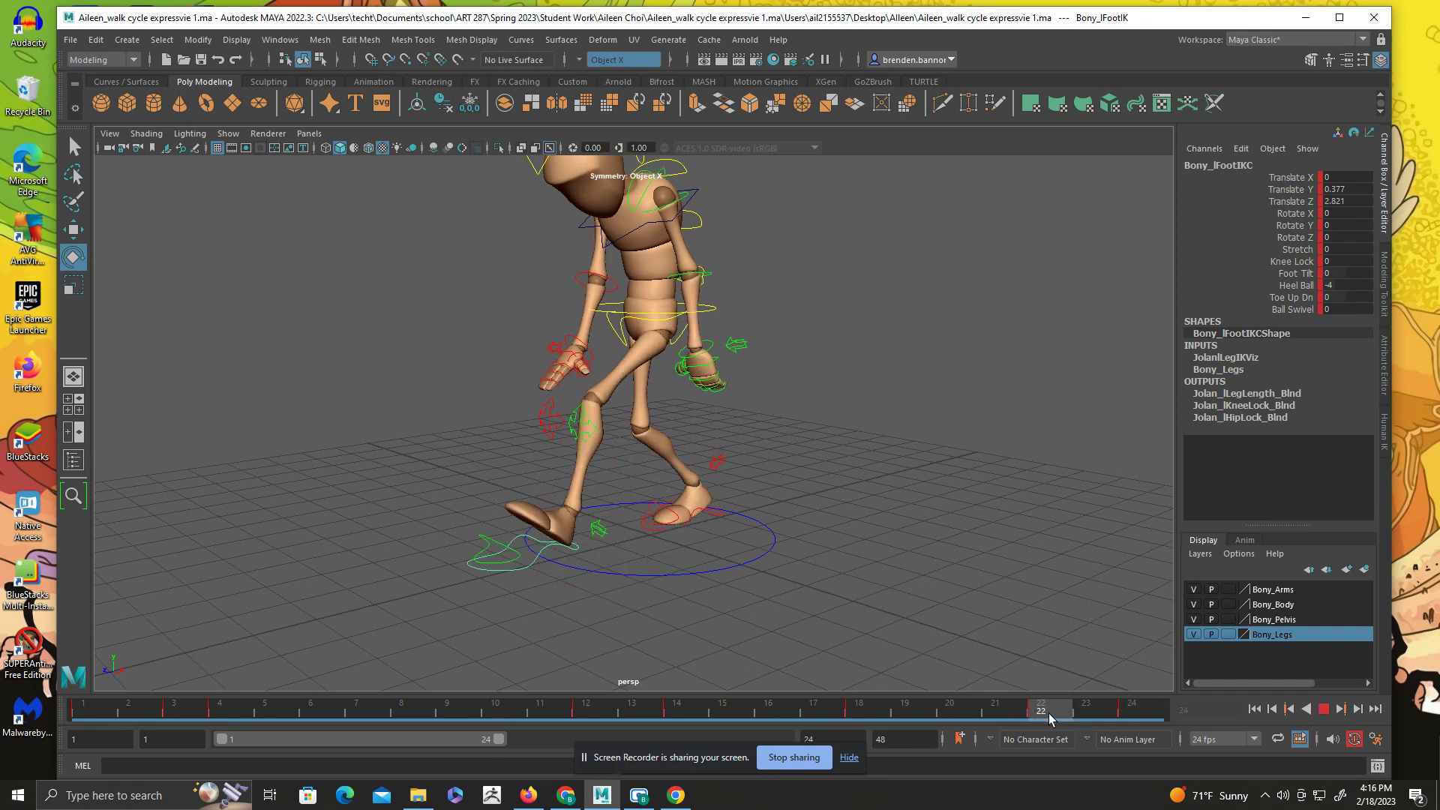
pyautogui.hotkey('alt', 'v')
pyautogui.hotkey('alt', 'v')
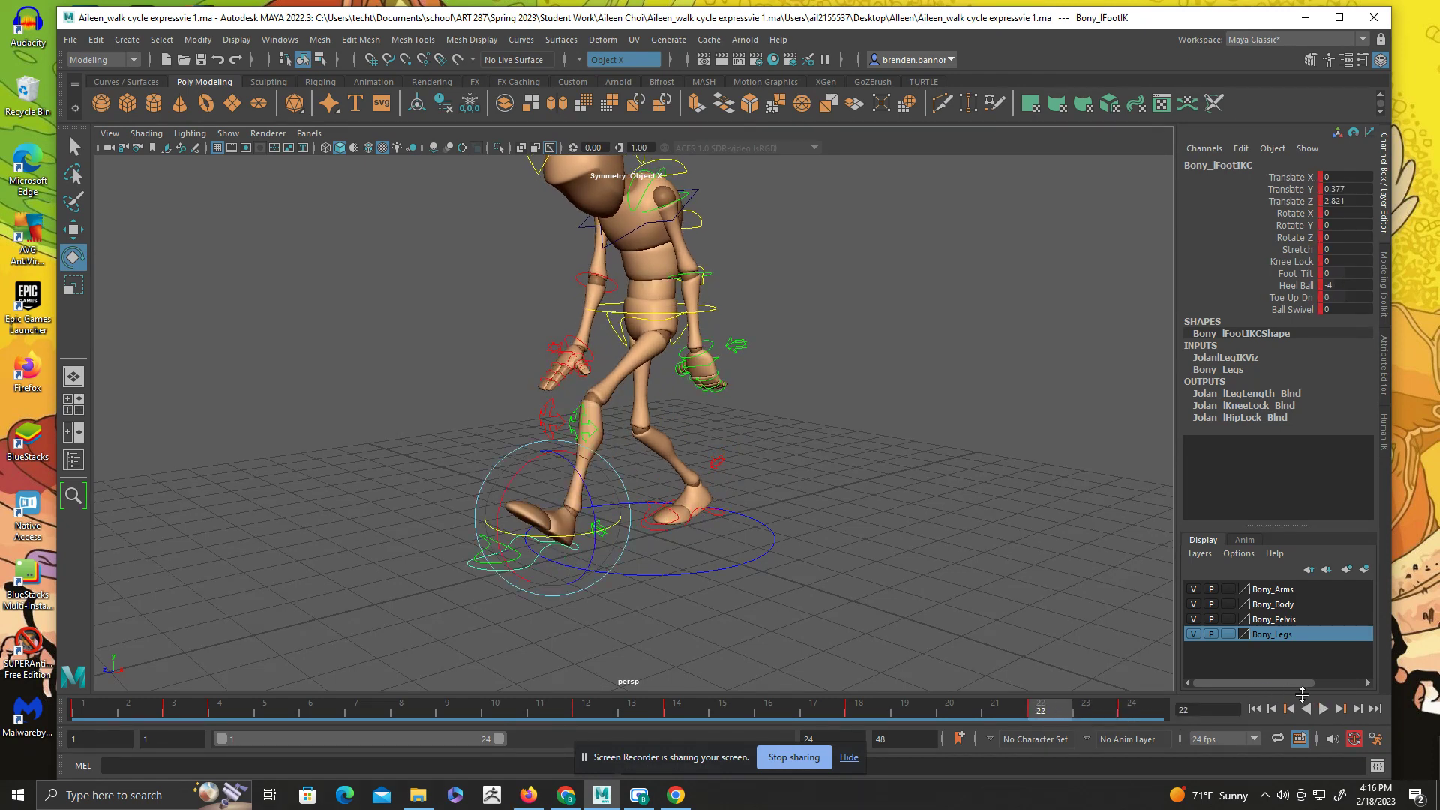
pyautogui.hotkey('alt', 'v')
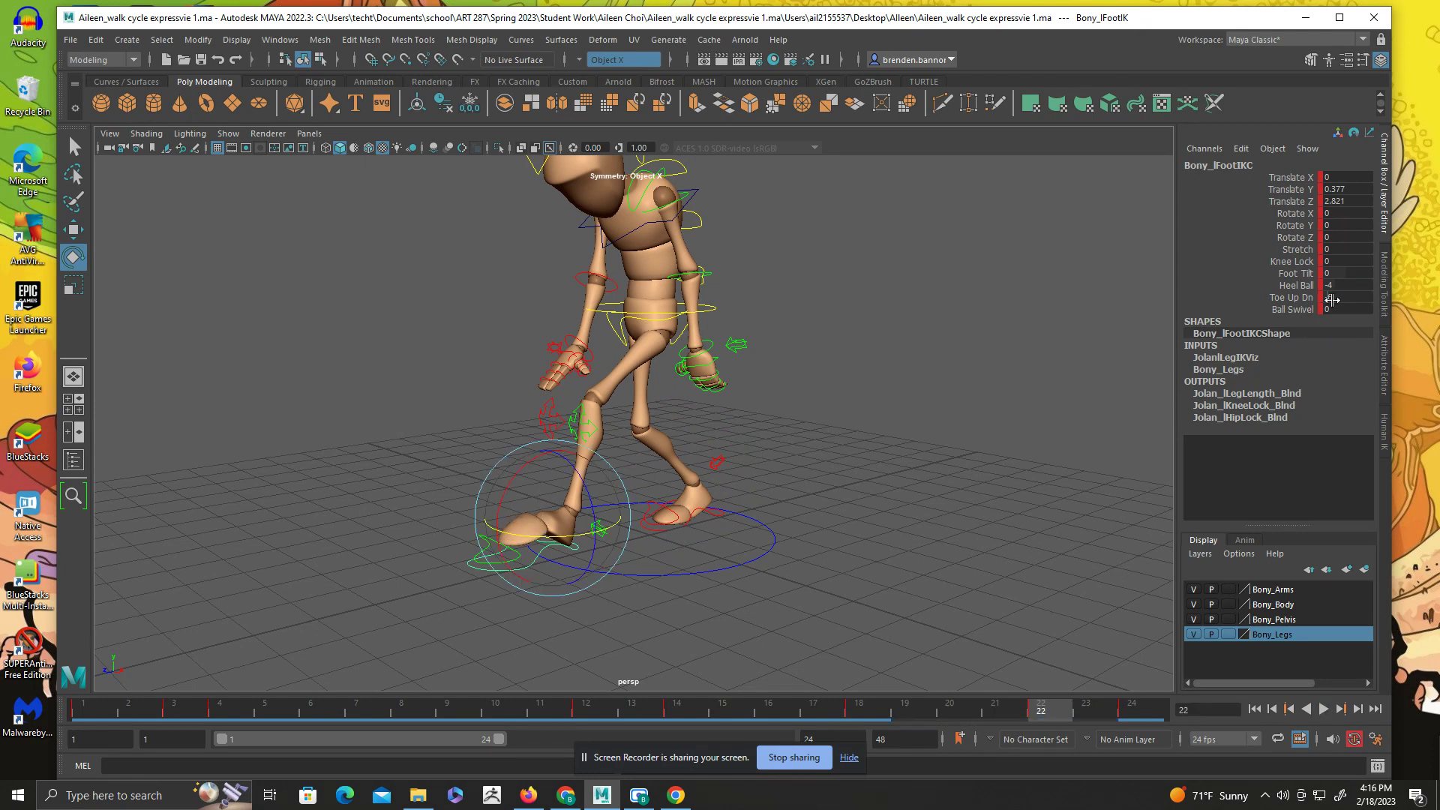
# - Play back the full walk cycle and examine the whole character's motion from the side
pyautogui.click(1324, 711)
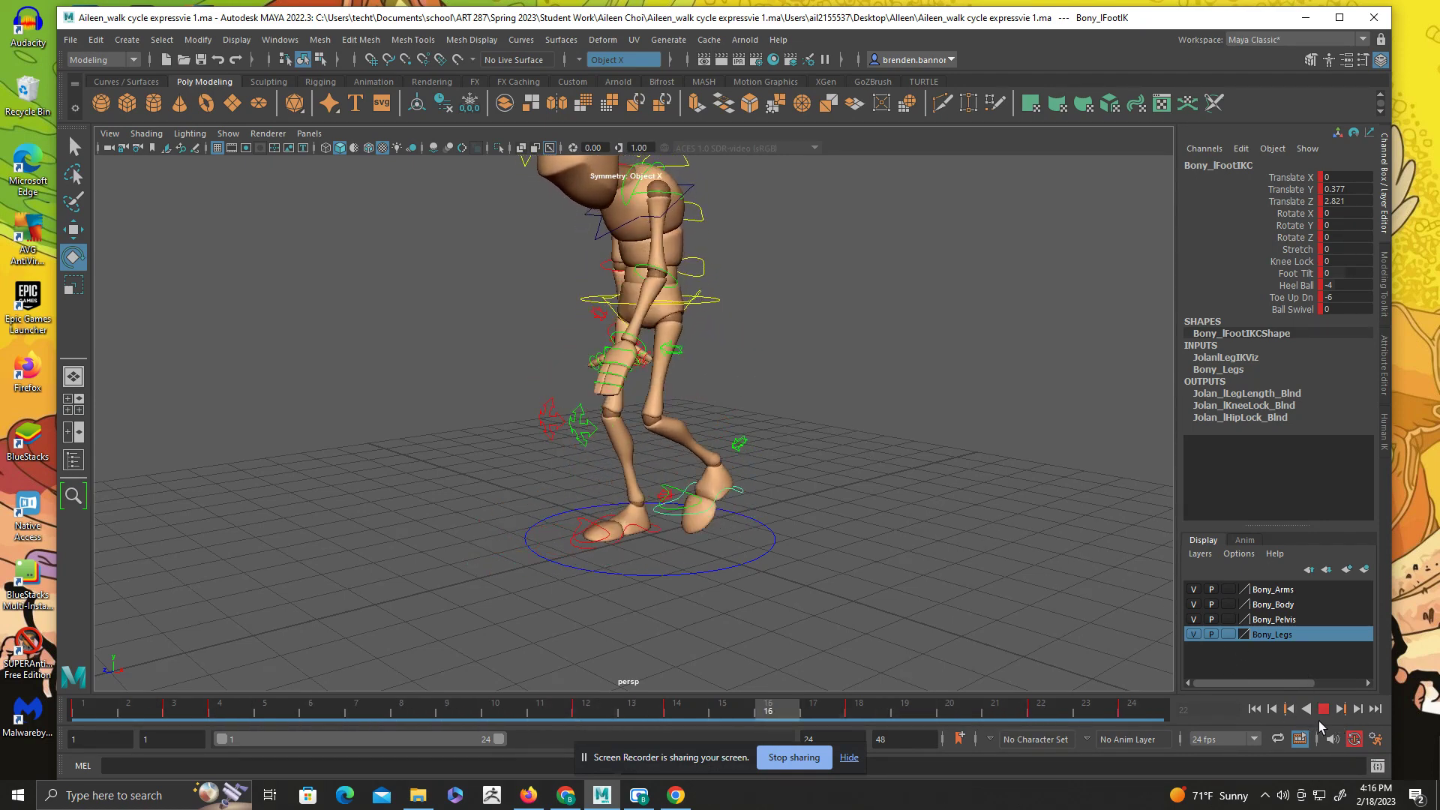
pyautogui.press('Escape')
pyautogui.keyDown('alt'); pyautogui.moveTo(926, 501); pyautogui.dragTo(920, 624, button='middle'); pyautogui.keyUp('alt')
pyautogui.keyDown('alt'); pyautogui.moveTo(892, 558); pyautogui.dragTo(996, 612); pyautogui.keyUp('alt')
pyautogui.hotkey('alt', 'v')
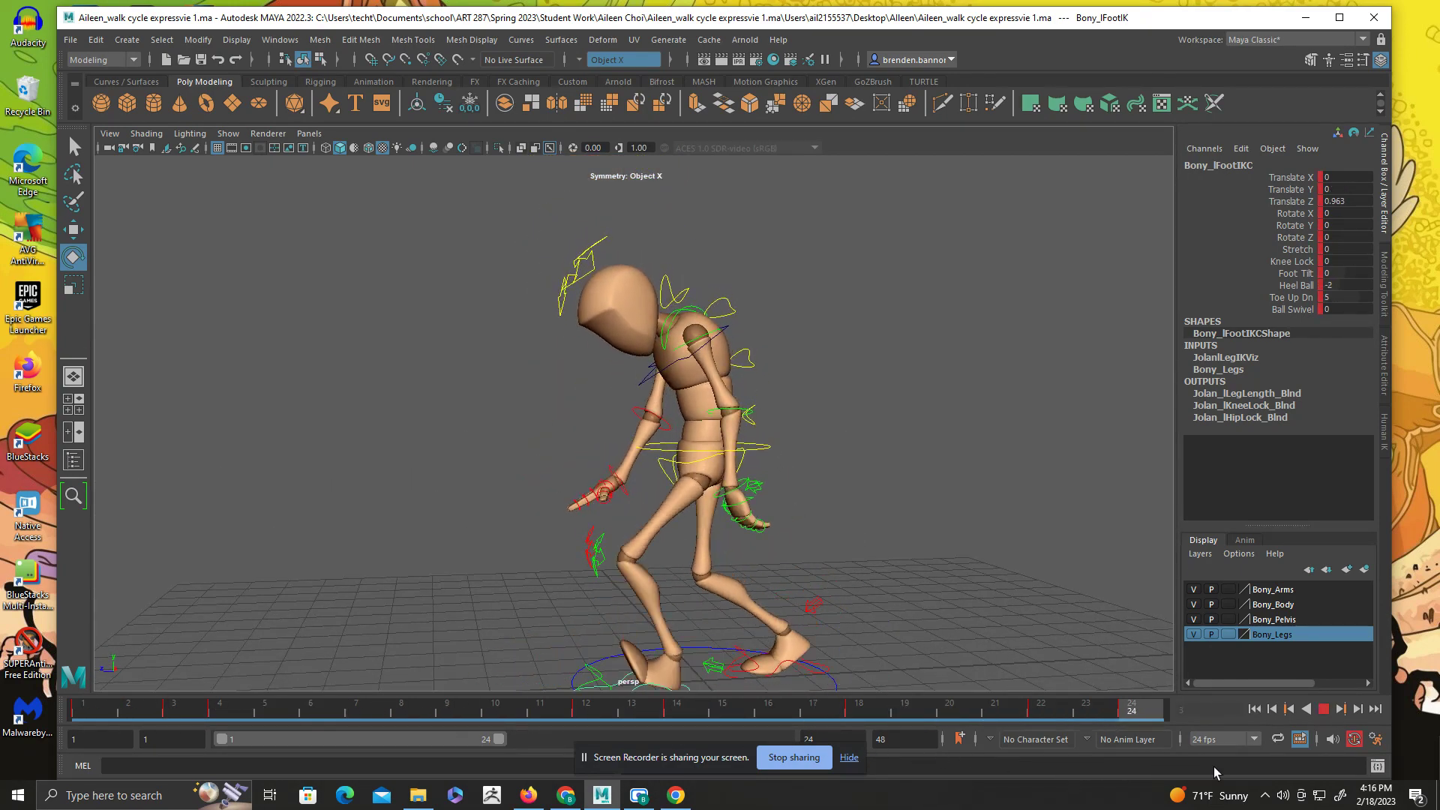
# - Scrub and play back the walk cycle from the side and three-quarter views to examine the foot motion
pyautogui.moveTo(238, 710); pyautogui.dragTo(74, 693)
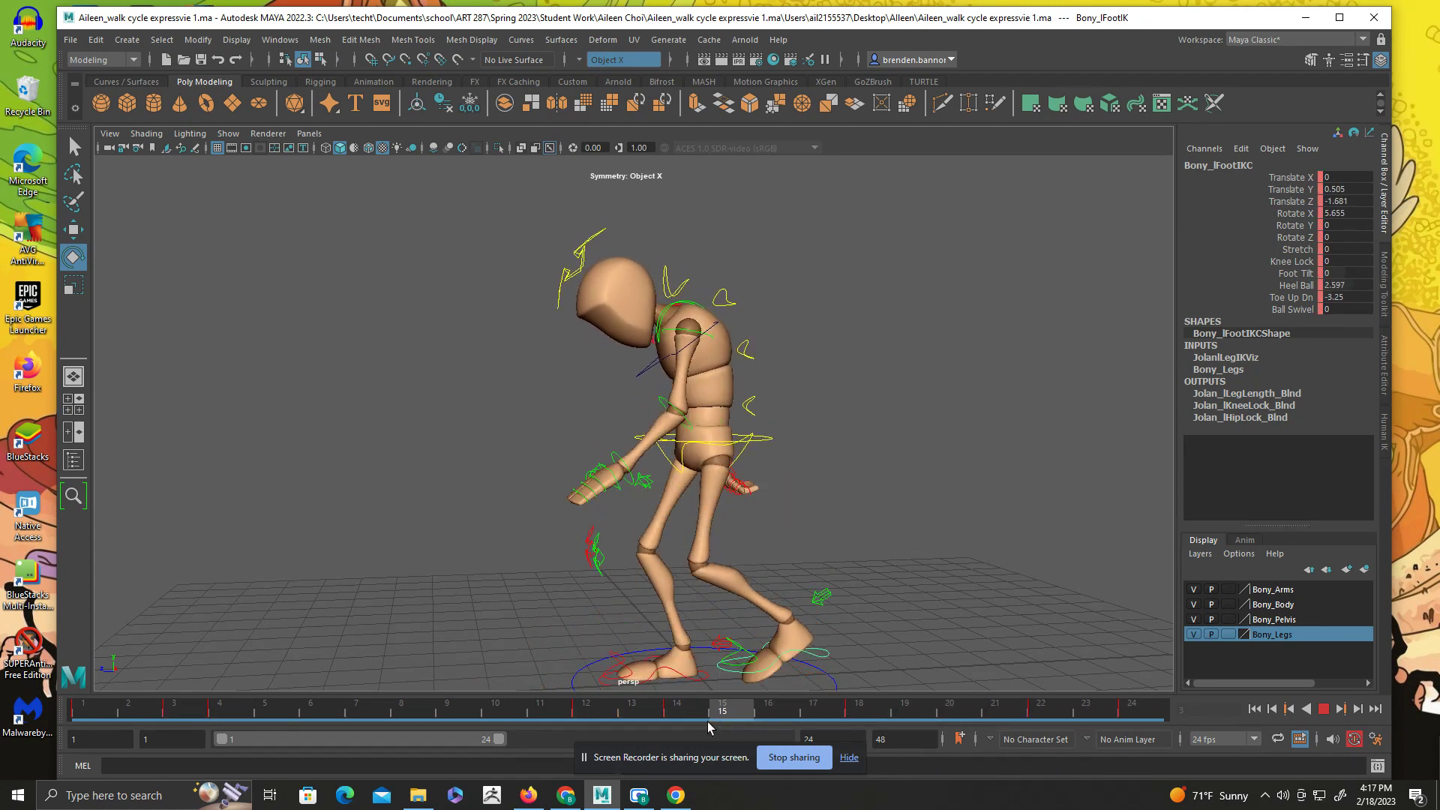
pyautogui.click(572, 709)
pyautogui.keyDown('alt'); pyautogui.moveTo(570, 686); pyautogui.dragTo(568, 665, button='middle'); pyautogui.keyUp('alt')
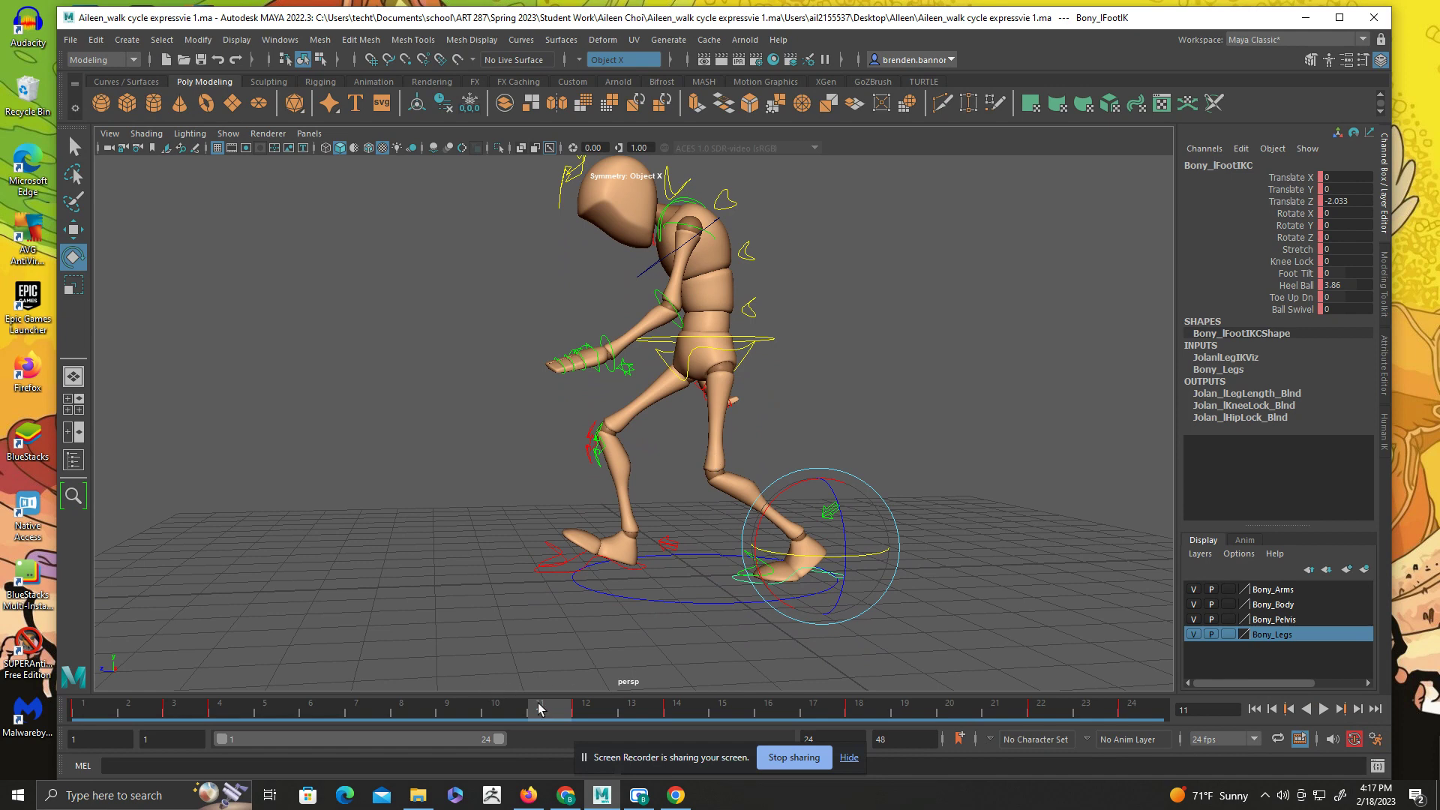
pyautogui.hotkey('alt', 'v')
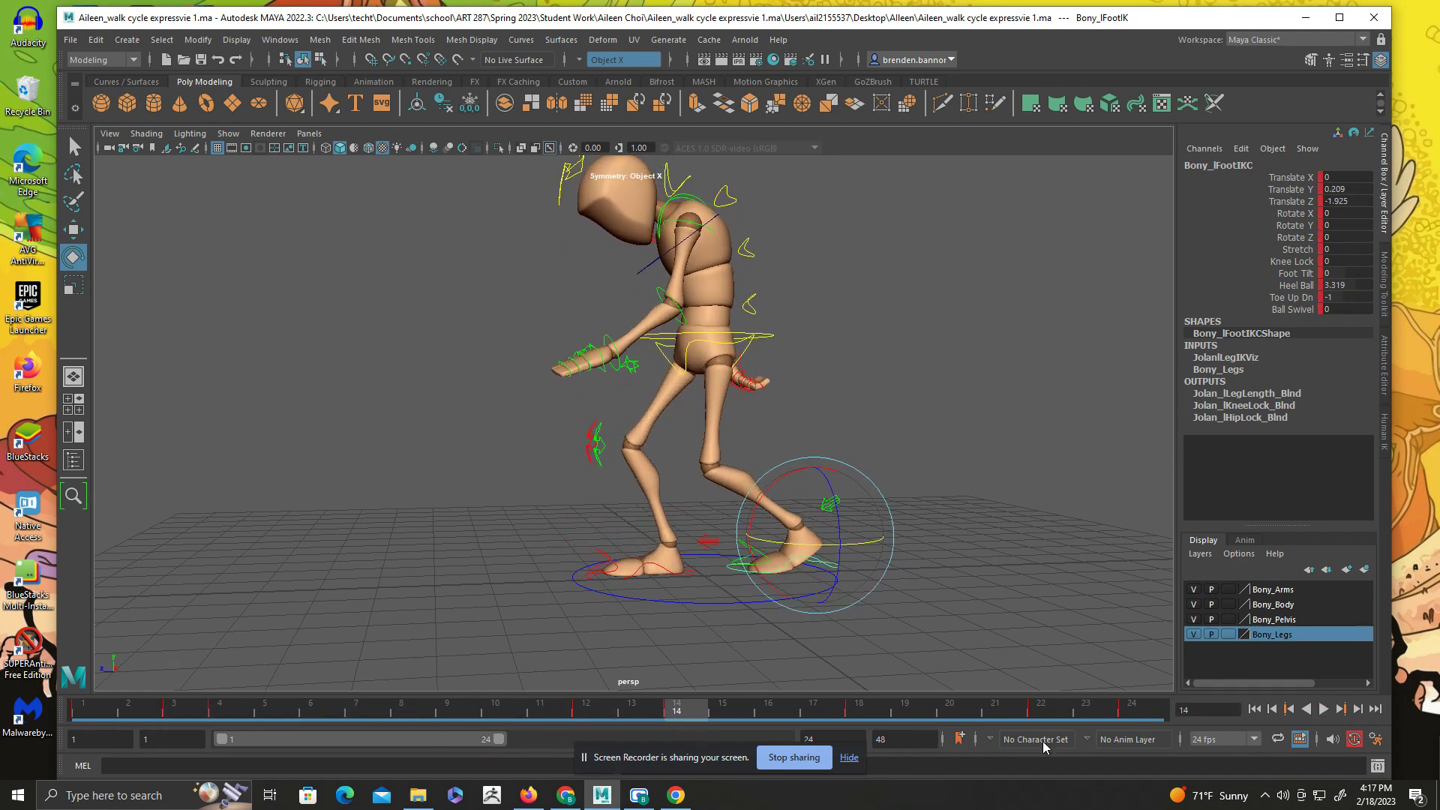
pyautogui.click(1324, 715)
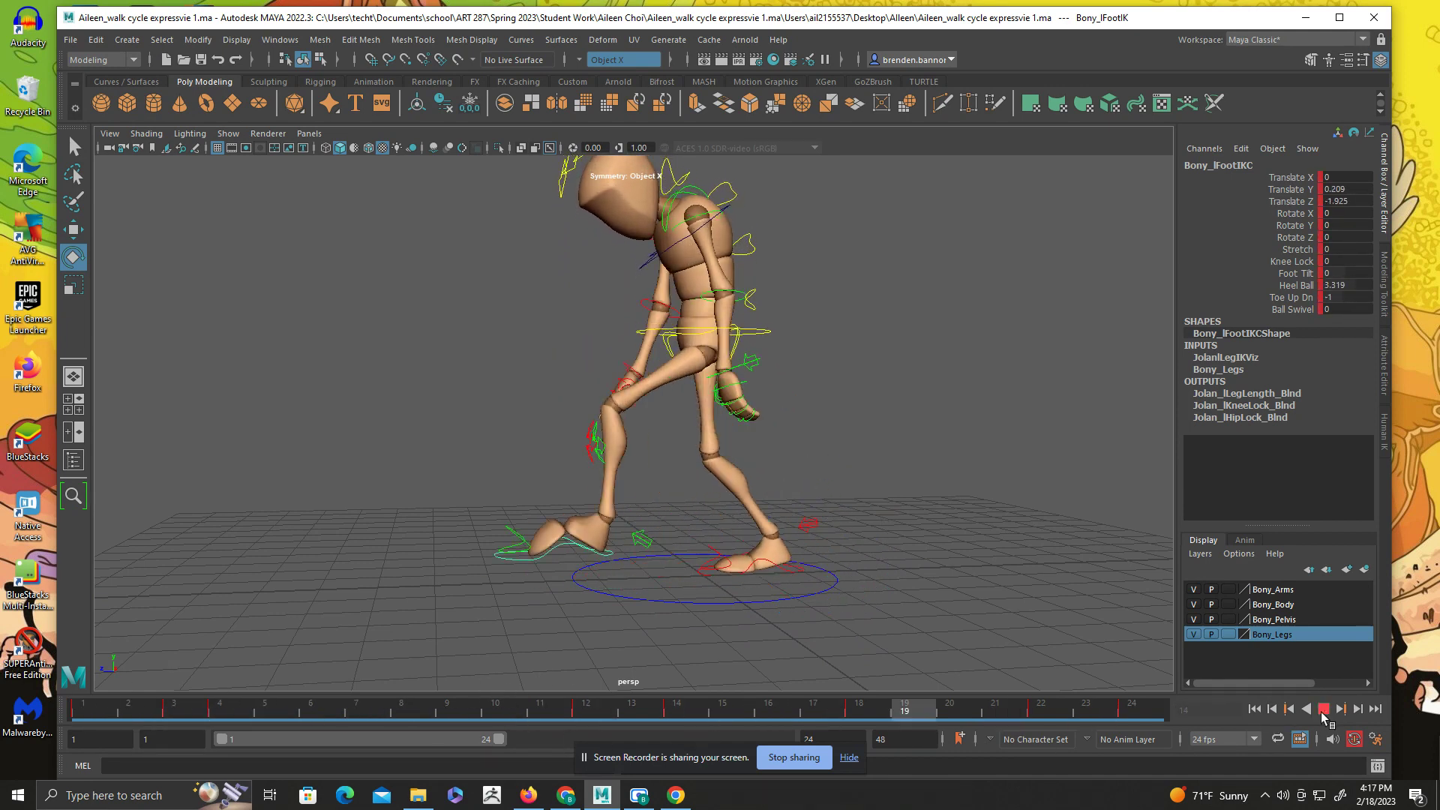
pyautogui.click(1322, 715)
pyautogui.keyDown('alt'); pyautogui.moveTo(595, 564); pyautogui.dragTo(683, 570); pyautogui.keyUp('alt')
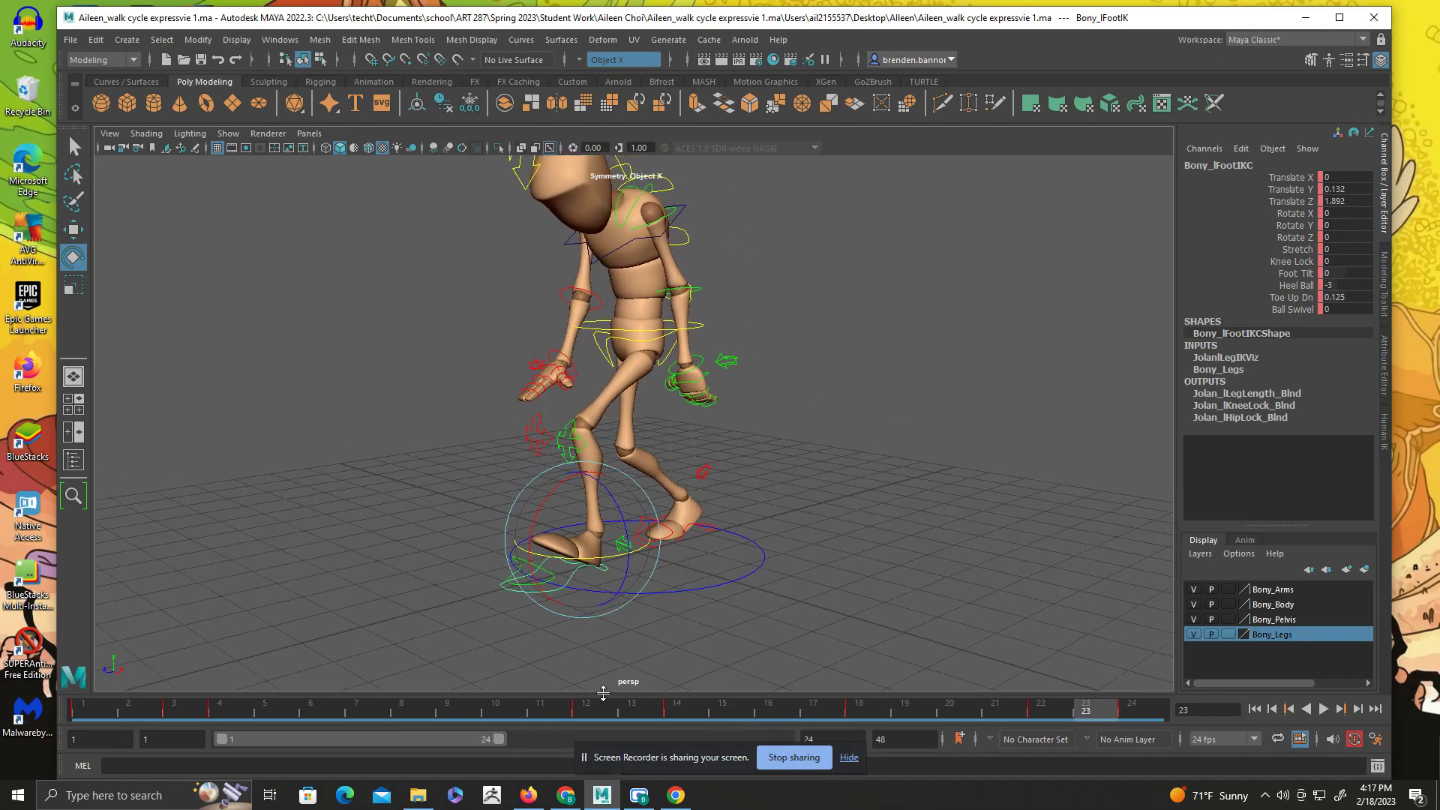
pyautogui.hotkey('alt', 'v')
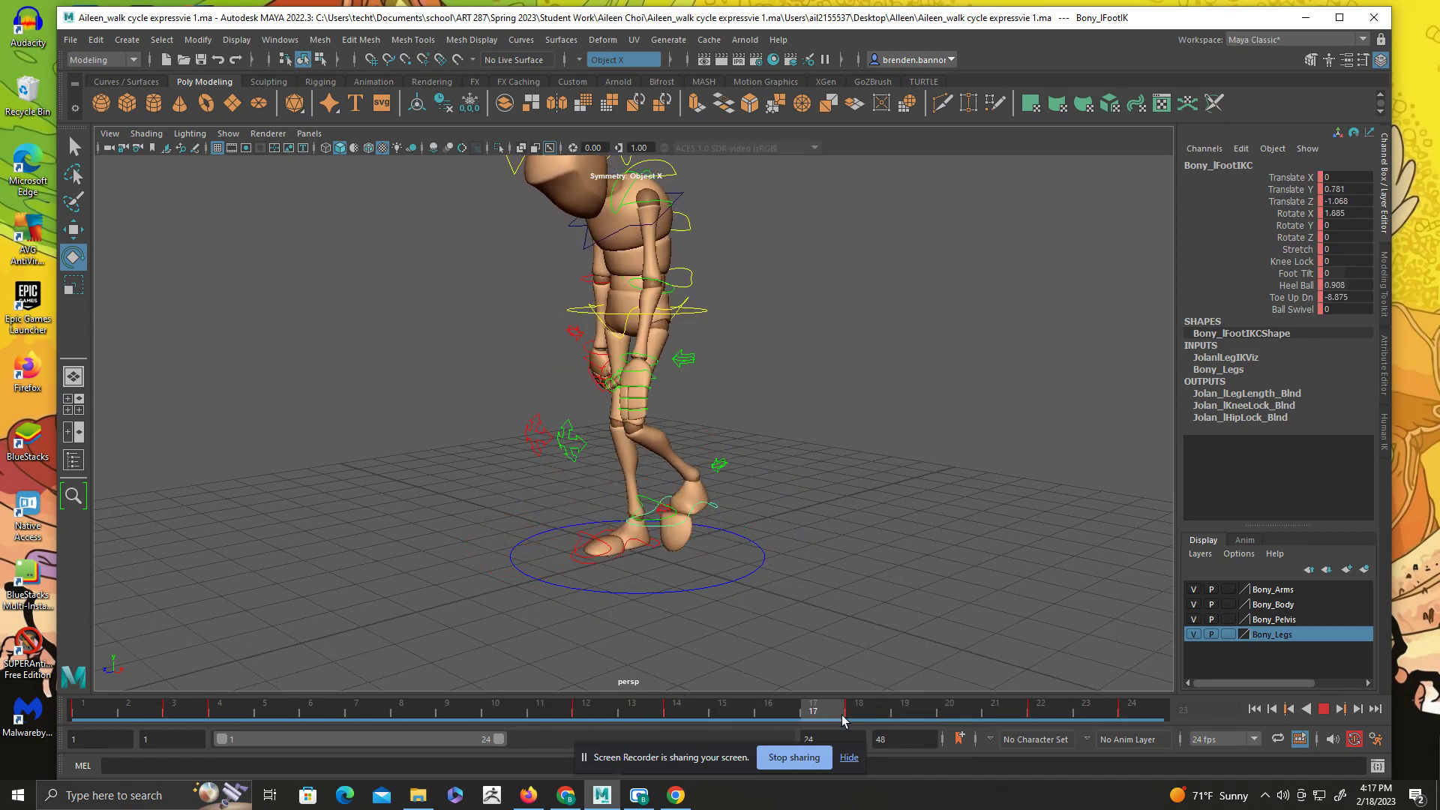
pyautogui.hotkey('alt', 'v')
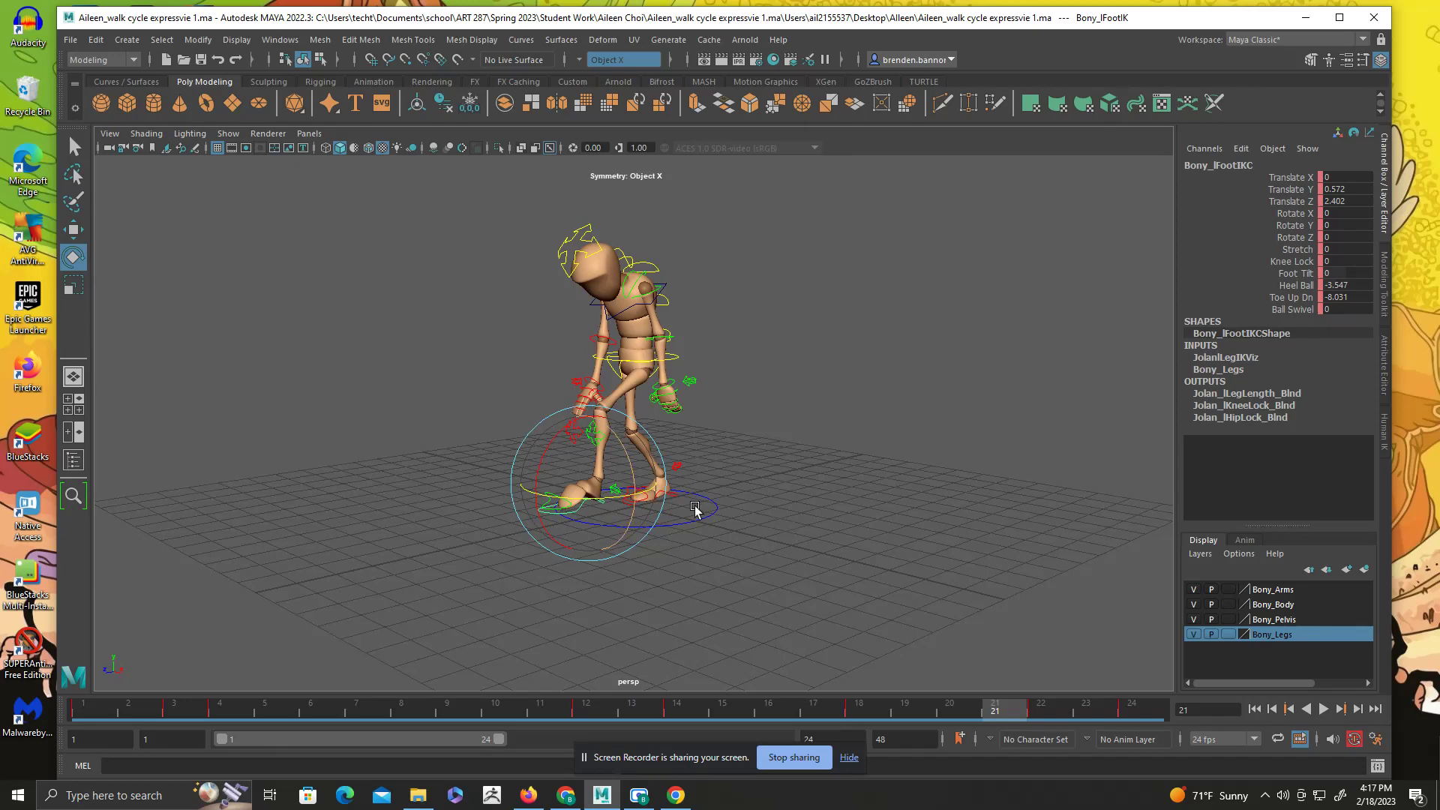
# - Play back the walk from the opposite side and from the front, examining the legs, arms and hands
pyautogui.keyDown('alt'); pyautogui.moveTo(707, 513); pyautogui.dragTo(919, 492); pyautogui.keyUp('alt')
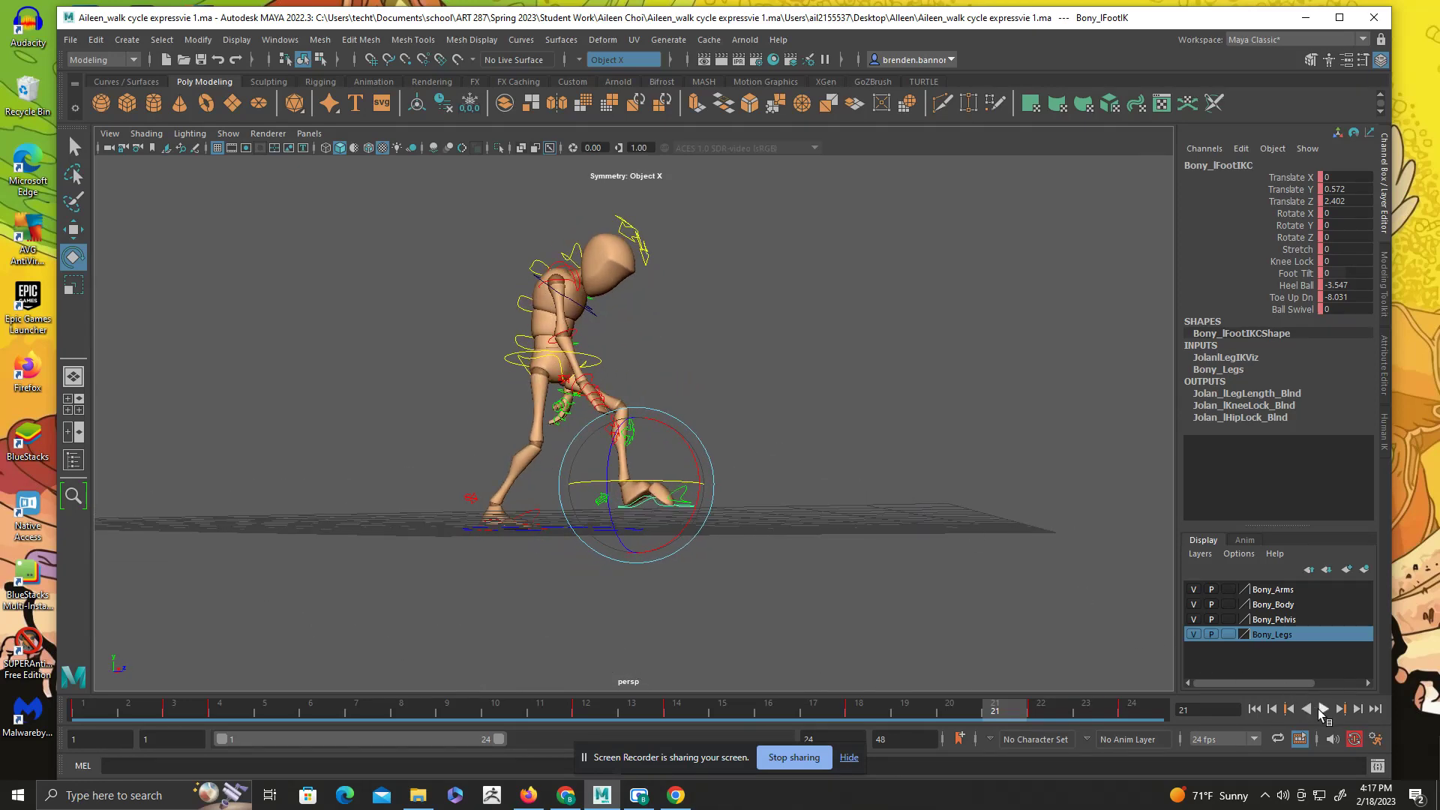
pyautogui.click(1322, 710)
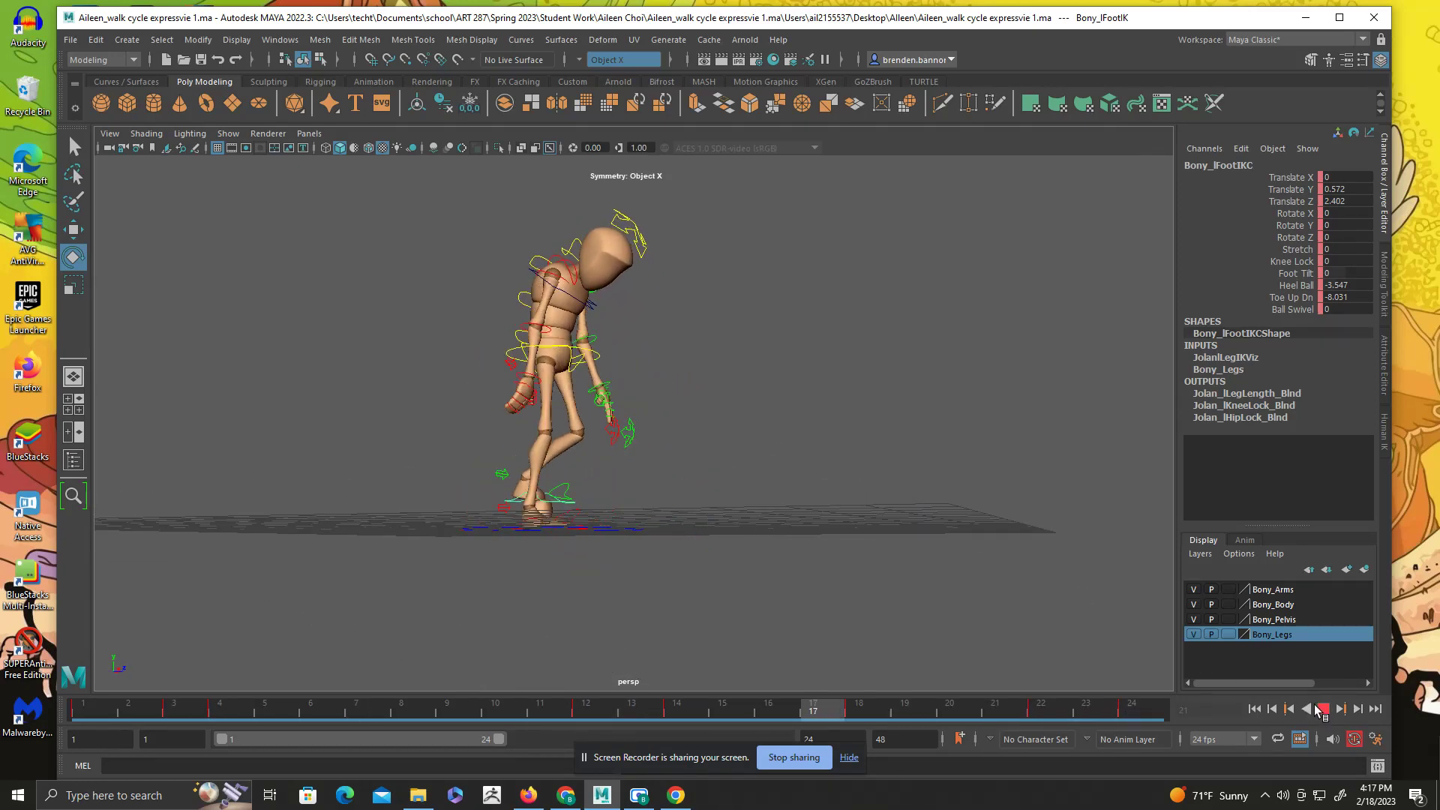
pyautogui.keyDown('alt'); pyautogui.moveTo(961, 515); pyautogui.dragTo(764, 506); pyautogui.keyUp('alt')
pyautogui.keyDown('alt'); pyautogui.moveTo(698, 540); pyautogui.dragTo(696, 675, button='middle'); pyautogui.keyUp('alt')
pyautogui.keyDown('alt'); pyautogui.moveTo(670, 484); pyautogui.dragTo(601, 462); pyautogui.keyUp('alt')
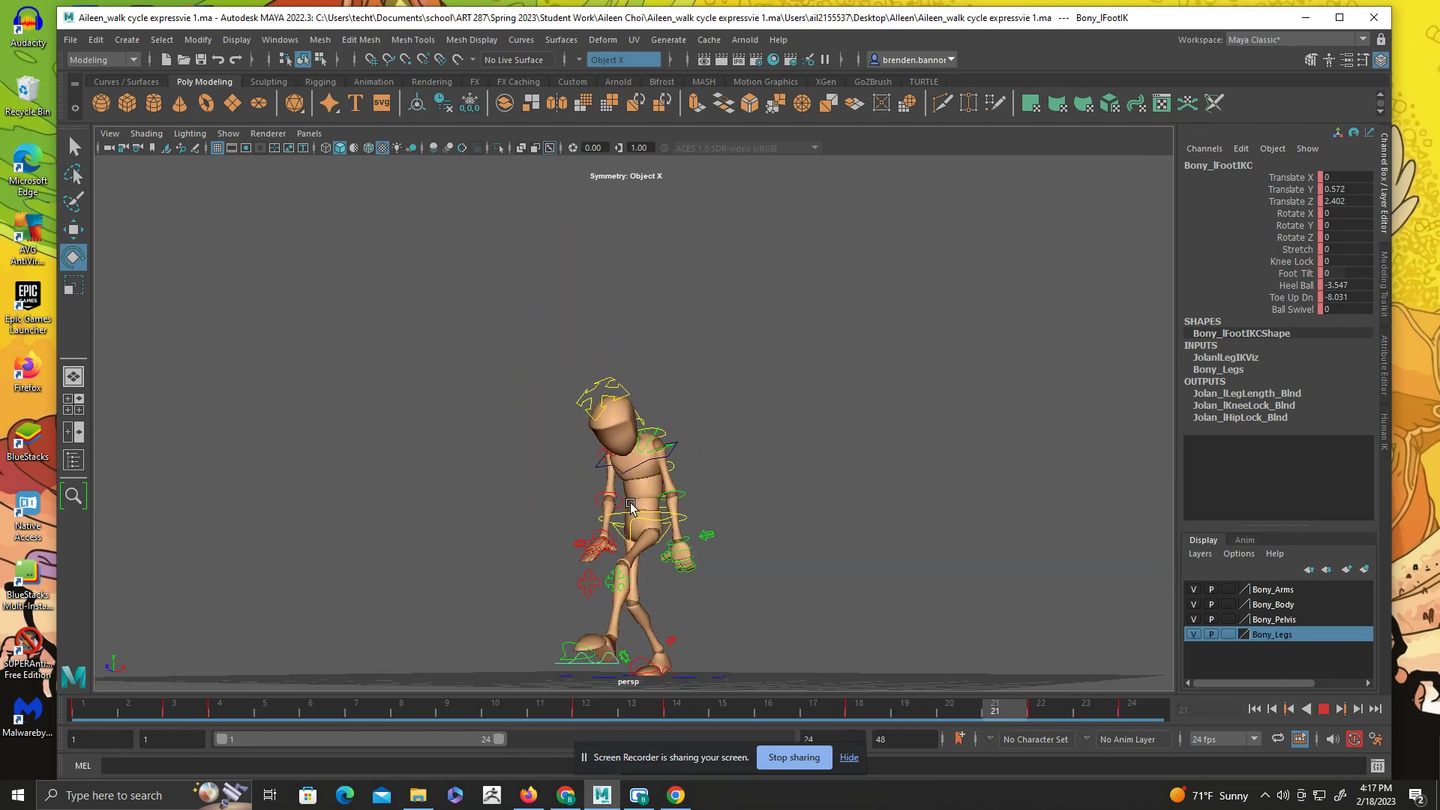
pyautogui.scroll(5, 773, 513)
pyautogui.keyDown('alt'); pyautogui.moveTo(774, 513); pyautogui.dragTo(720, 370, button='middle'); pyautogui.keyUp('alt')
pyautogui.keyDown('alt'); pyautogui.moveTo(713, 411); pyautogui.dragTo(710, 420); pyautogui.keyUp('alt')
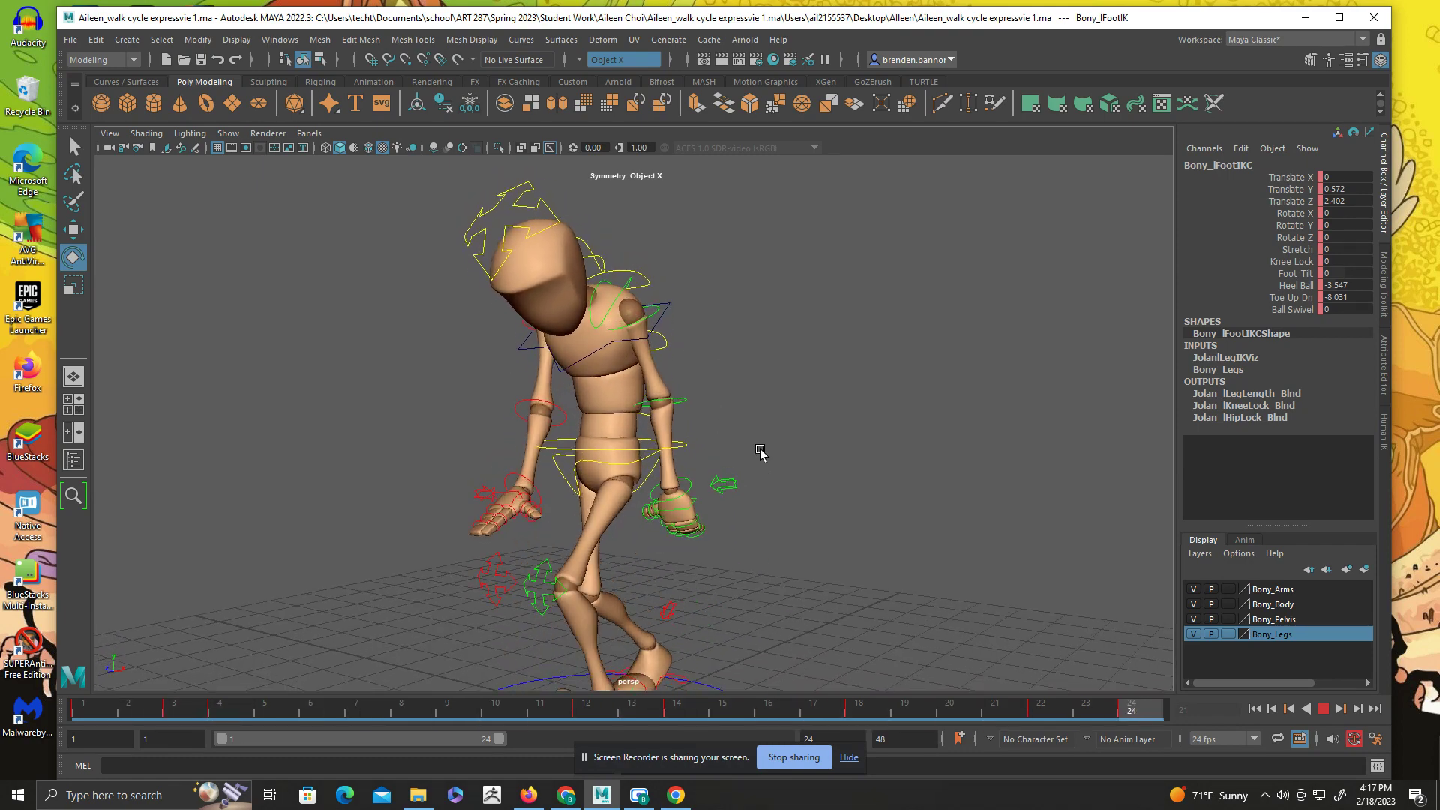
pyautogui.keyDown('alt'); pyautogui.moveTo(741, 433); pyautogui.dragTo(712, 355, button='middle'); pyautogui.keyUp('alt')
pyautogui.press('Escape')
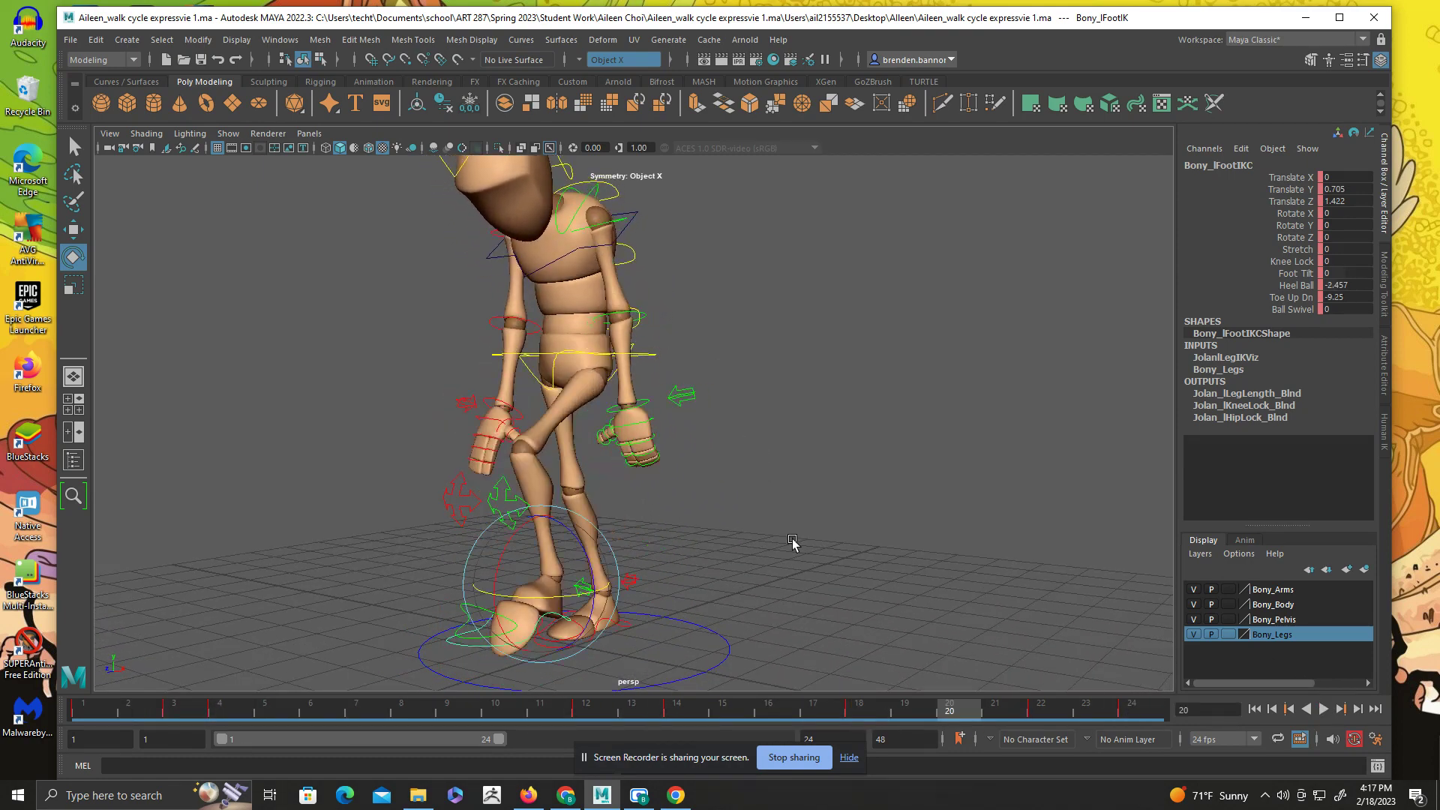
pyautogui.hotkey('alt', 'v')
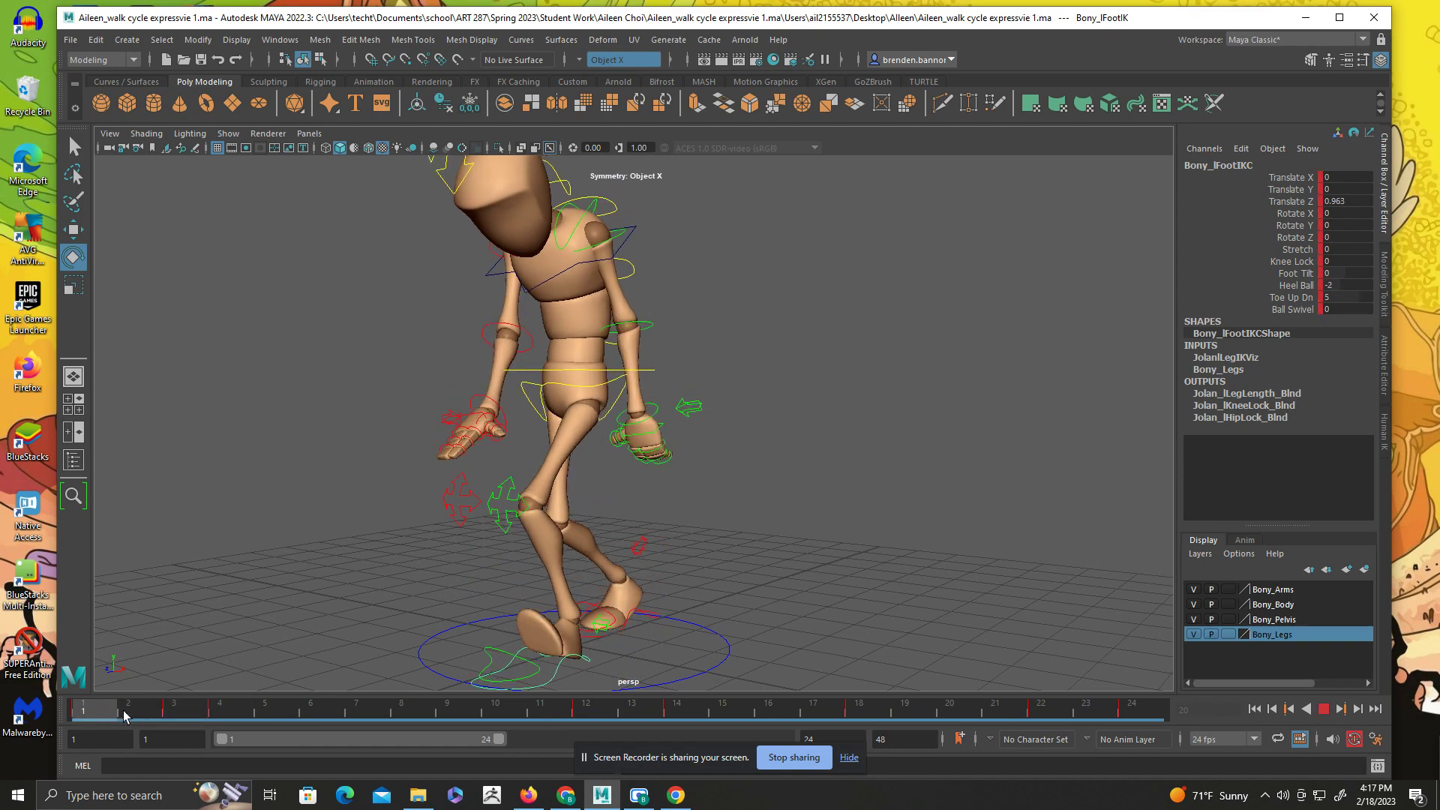
pyautogui.press('Escape')
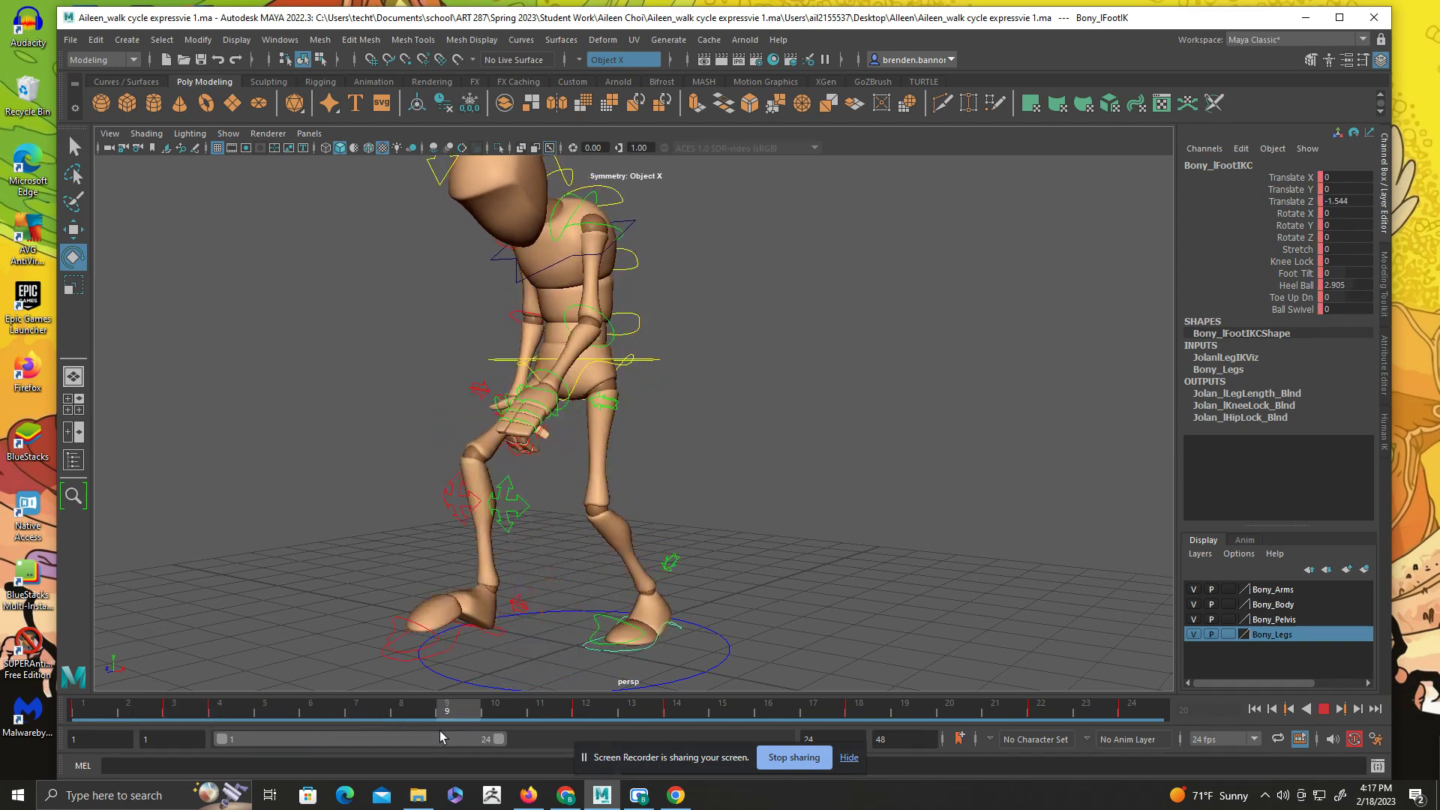
# - Rotate the left wrist downward and curl the left hand's fingers at frame 12
pyautogui.keyDown('alt'); pyautogui.moveTo(516, 469); pyautogui.dragTo(585, 353); pyautogui.keyUp('alt')
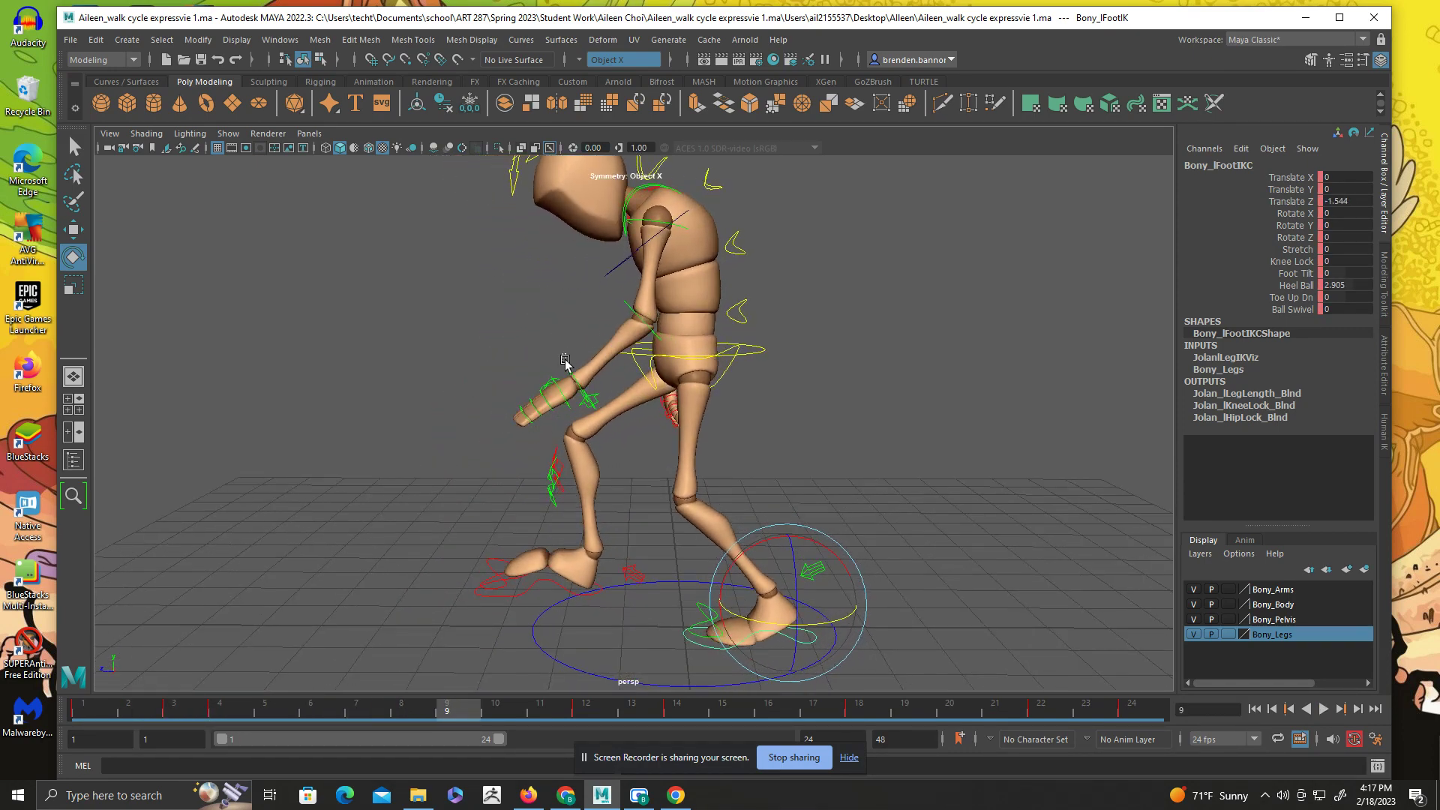
pyautogui.click(568, 373)
pyautogui.moveTo(462, 711)
pyautogui.mouseDown()
pyautogui.moveTo(853, 731)
pyautogui.moveTo(588, 711)
pyautogui.mouseUp()
pyautogui.moveTo(507, 333); pyautogui.dragTo(418, 392)
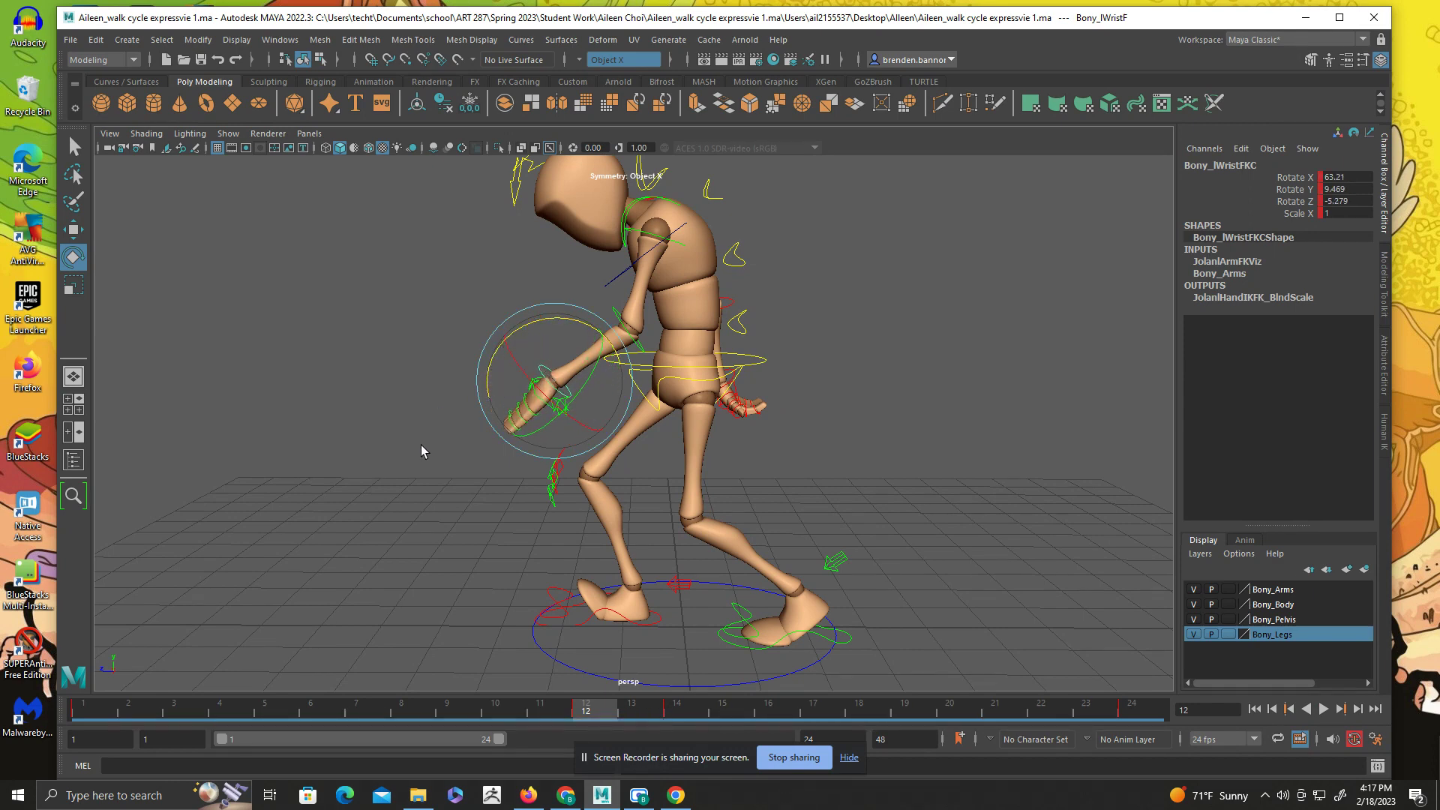
pyautogui.moveTo(524, 393); pyautogui.dragTo(536, 396)
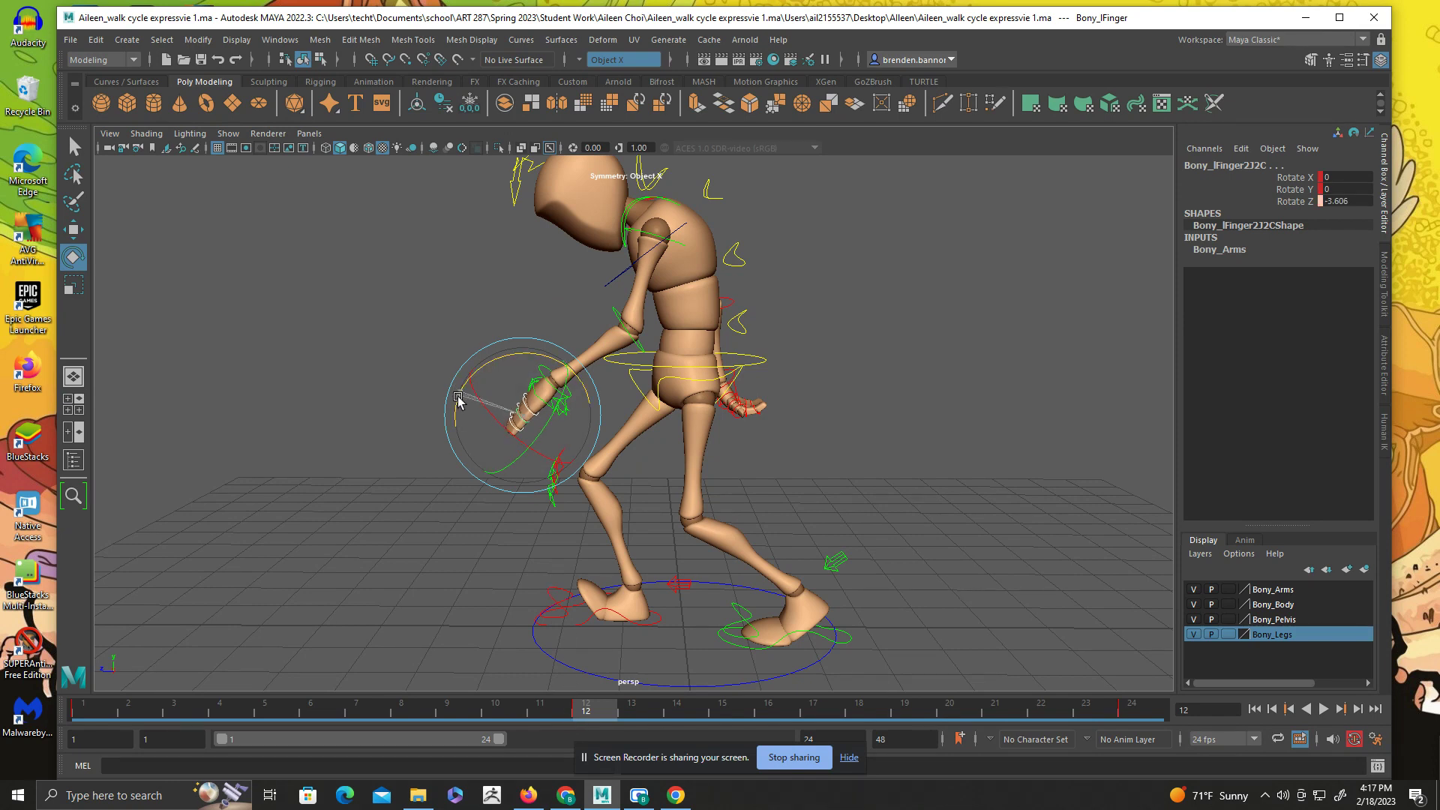
pyautogui.moveTo(458, 421); pyautogui.dragTo(456, 424)
# - Adjust the left fingers' Z rotation at frame 16 and check the hand's drag in playback
pyautogui.hotkey('alt', 'v')
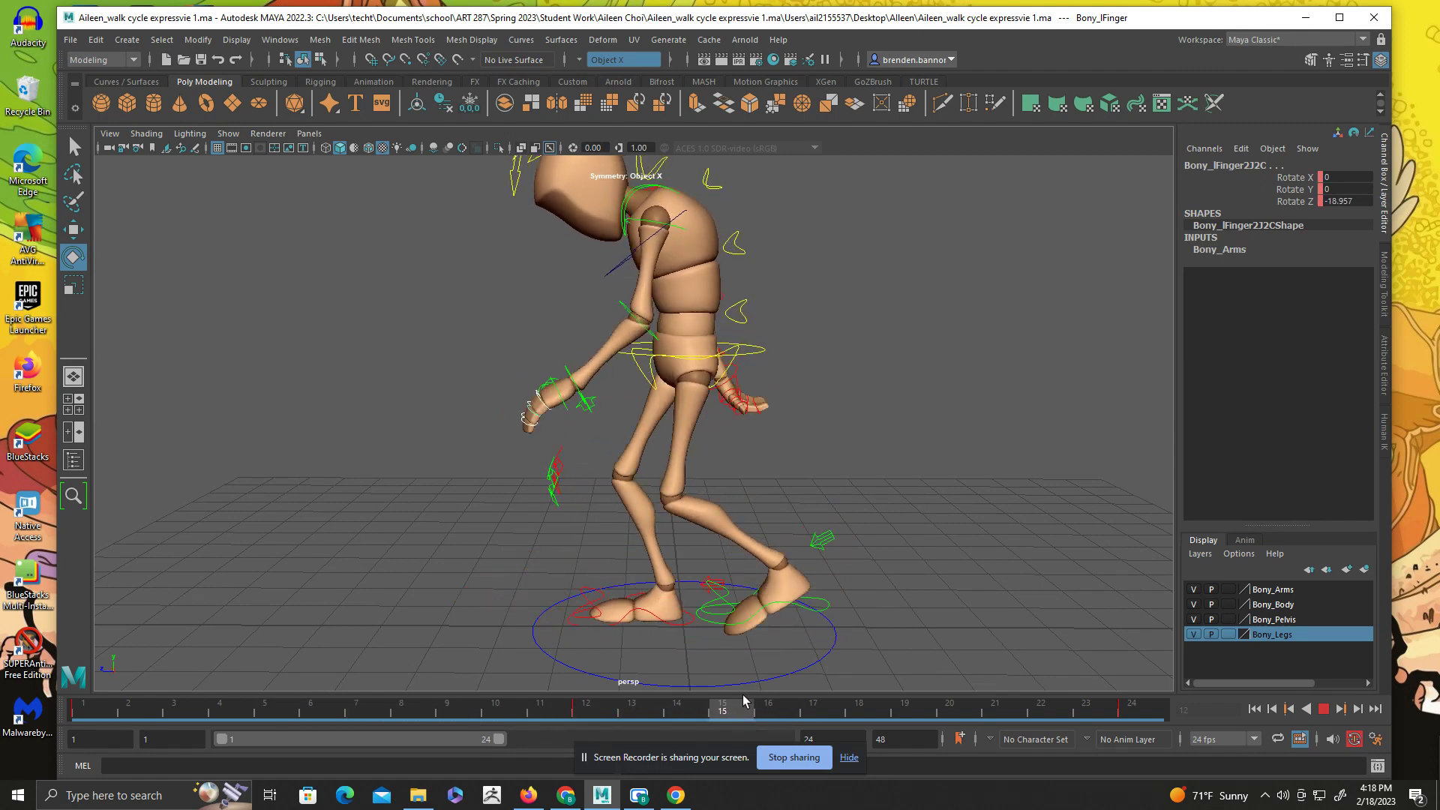
pyautogui.hotkey('alt', 'v')
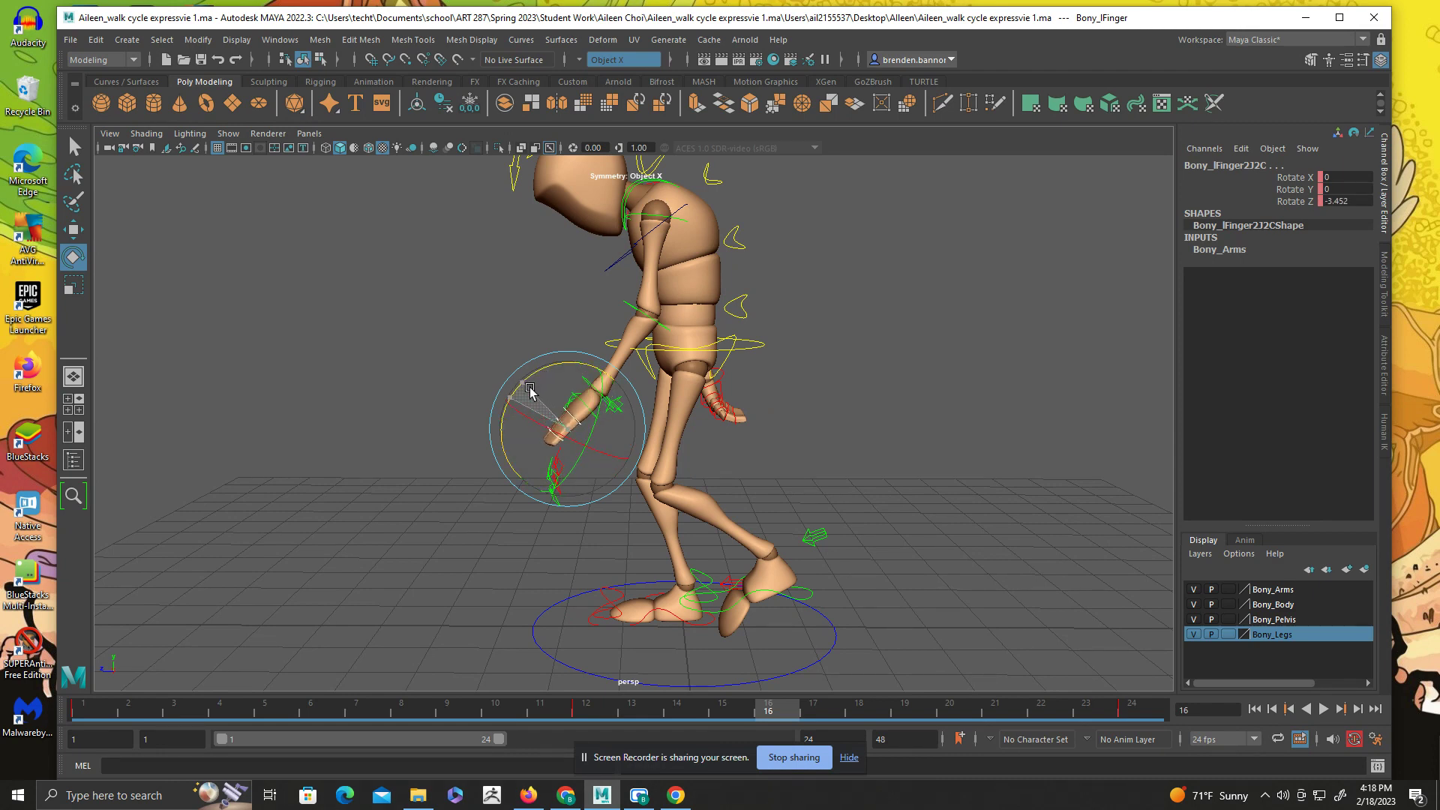
pyautogui.hotkey('alt', 'v')
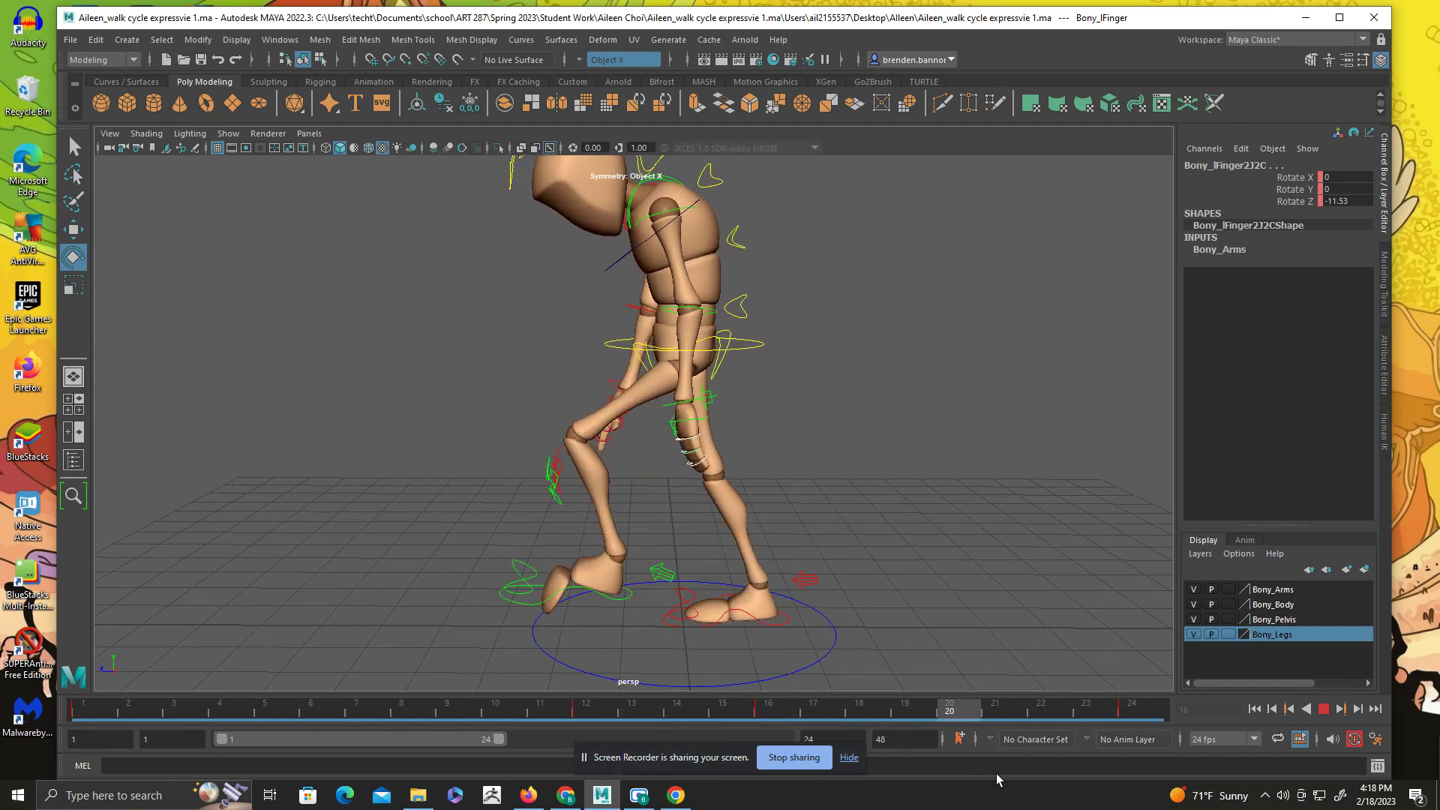
pyautogui.hotkey('alt', 'v')
pyautogui.click(1322, 709)
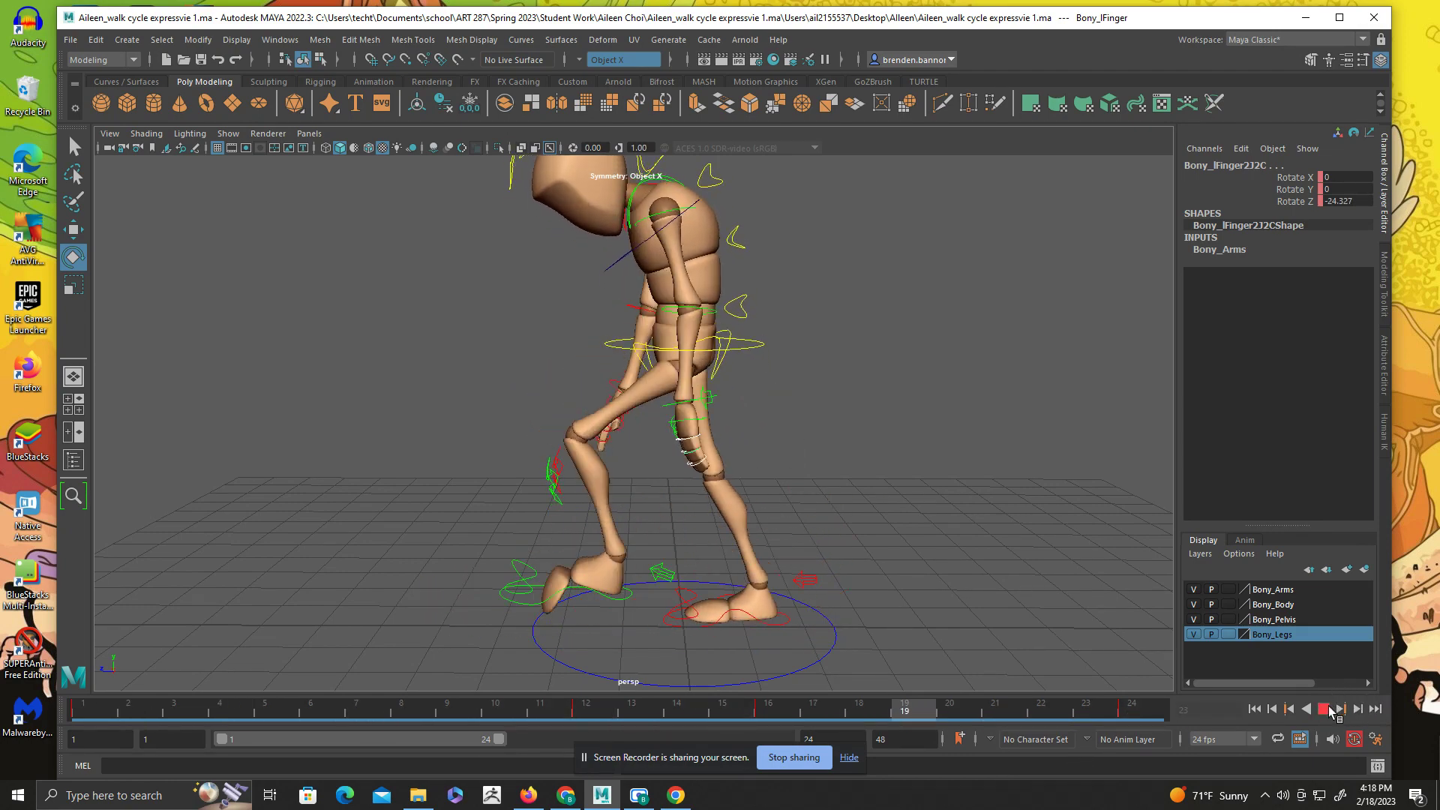
pyautogui.click(1322, 709)
# - Inspect both hands and select the right hand's finger controls at frame 1
pyautogui.keyDown('alt'); pyautogui.moveTo(758, 541); pyautogui.dragTo(942, 537); pyautogui.keyUp('alt')
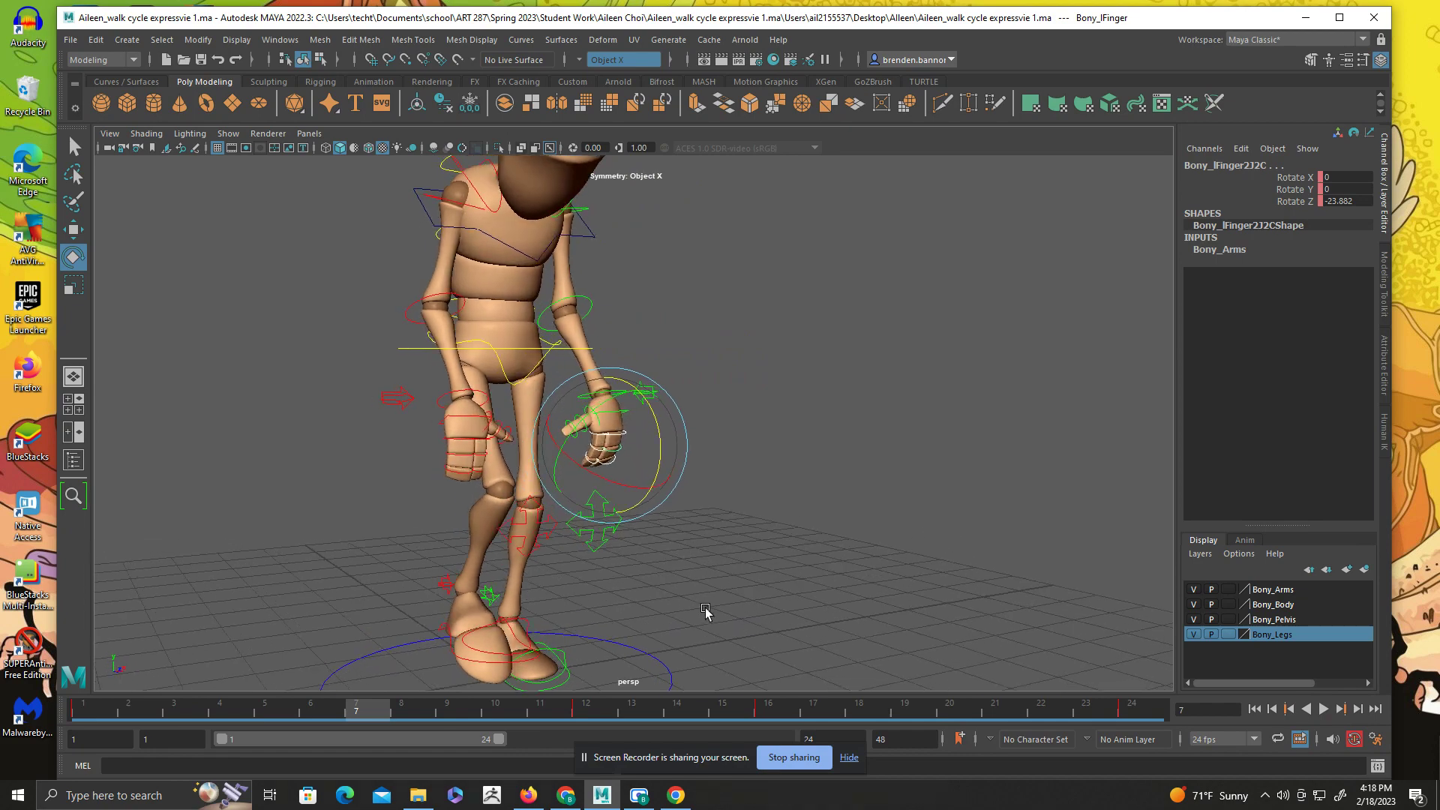
pyautogui.hotkey('alt', 'v')
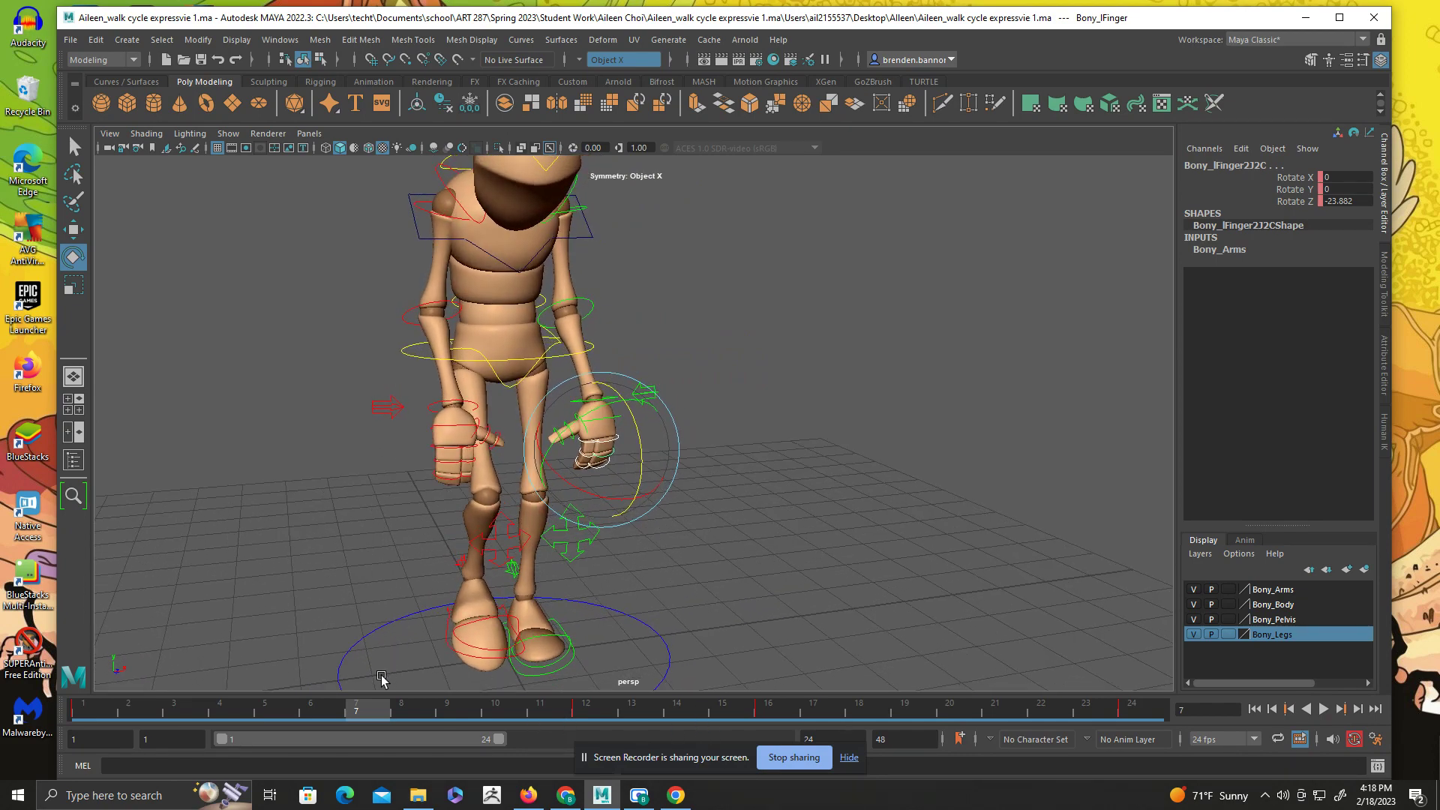
pyautogui.keyDown('alt'); pyautogui.moveTo(232, 596); pyautogui.dragTo(345, 551); pyautogui.keyUp('alt')
pyautogui.moveTo(690, 381); pyautogui.dragTo(692, 383)
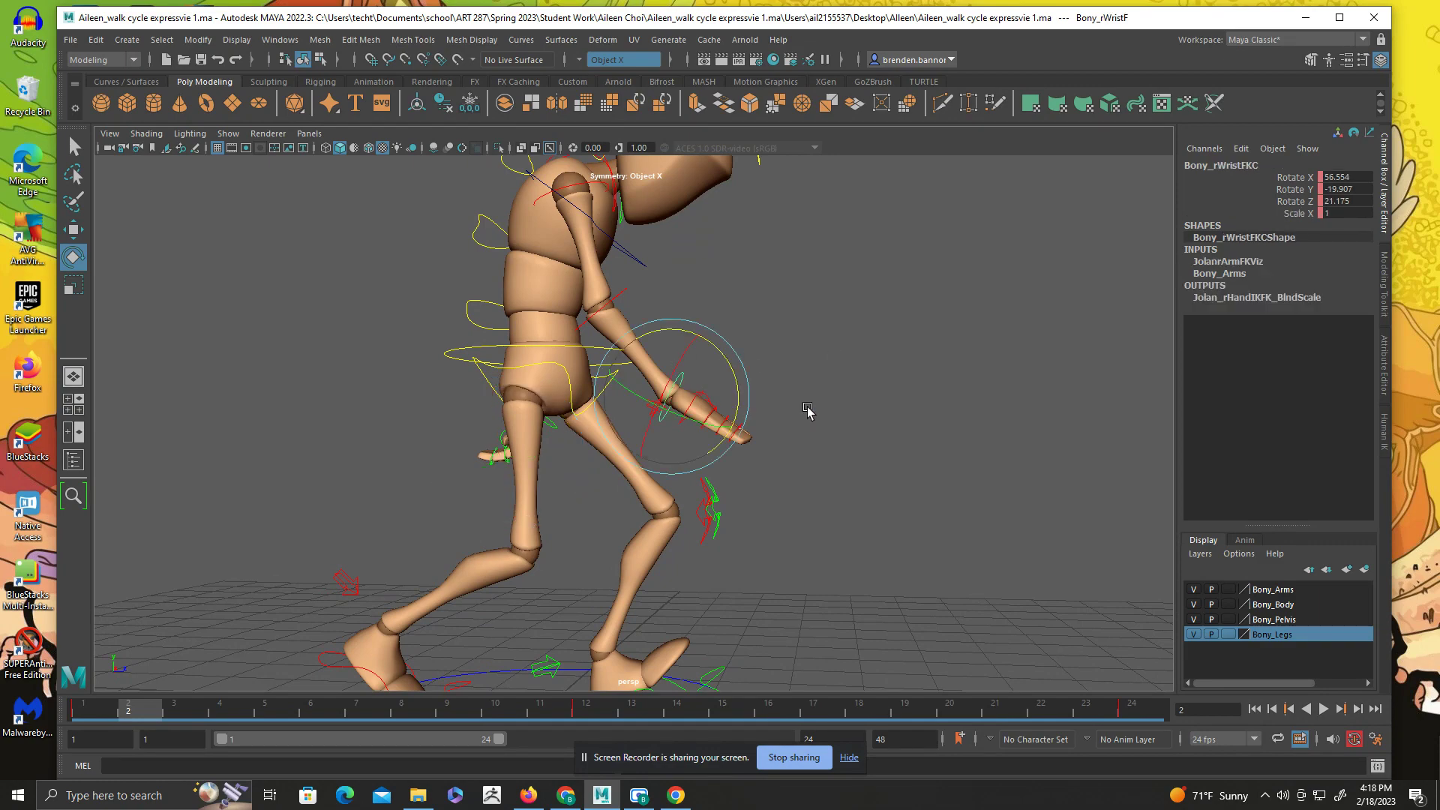
pyautogui.click(817, 417)
pyautogui.keyDown('alt'); pyautogui.moveTo(824, 460); pyautogui.dragTo(784, 461); pyautogui.keyUp('alt')
pyautogui.keyDown('alt'); pyautogui.moveTo(675, 448); pyautogui.dragTo(505, 489); pyautogui.keyUp('alt')
pyautogui.moveTo(469, 434); pyautogui.dragTo(470, 432)
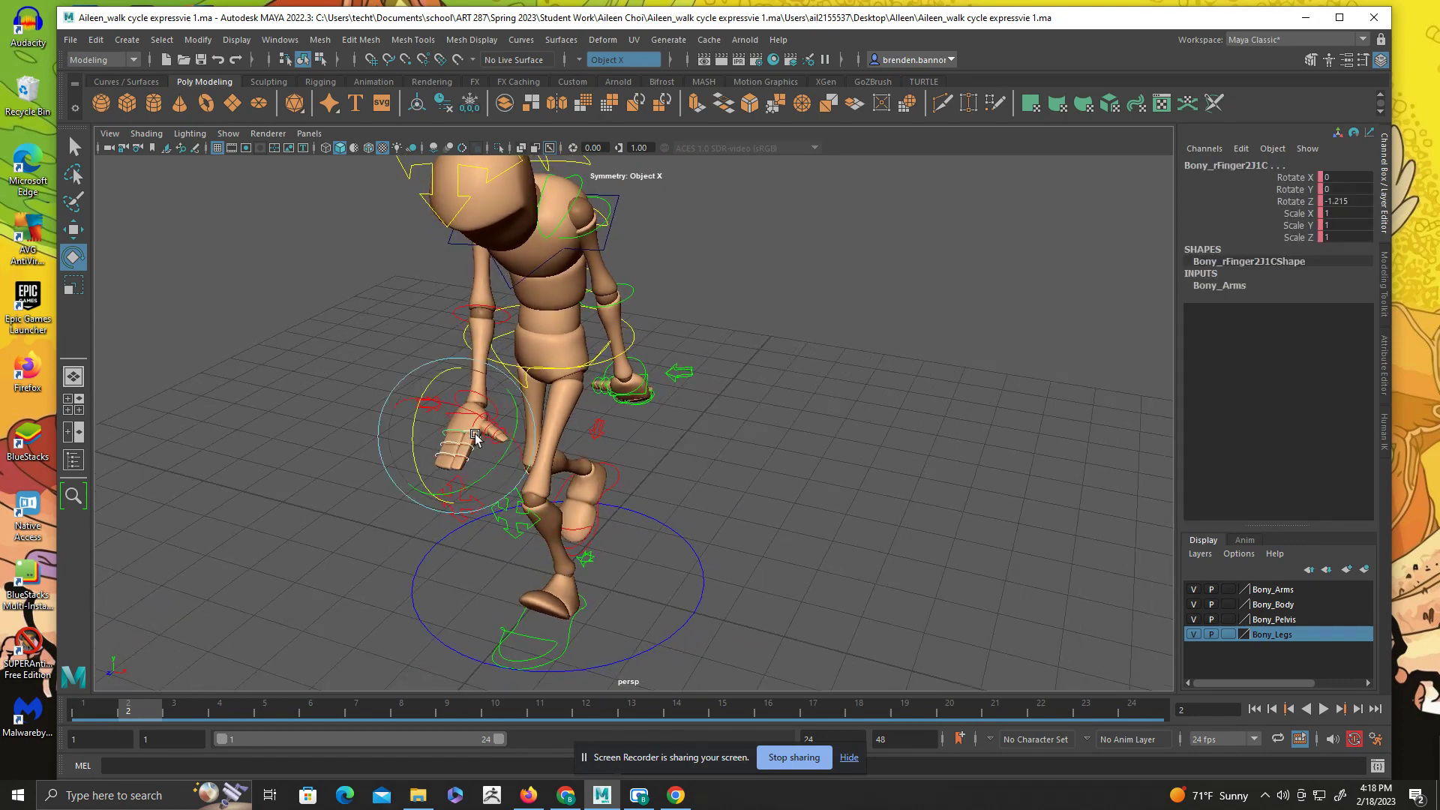
pyautogui.moveTo(146, 707); pyautogui.dragTo(111, 707)
pyautogui.keyDown('alt'); pyautogui.moveTo(234, 553); pyautogui.dragTo(122, 503); pyautogui.keyUp('alt')
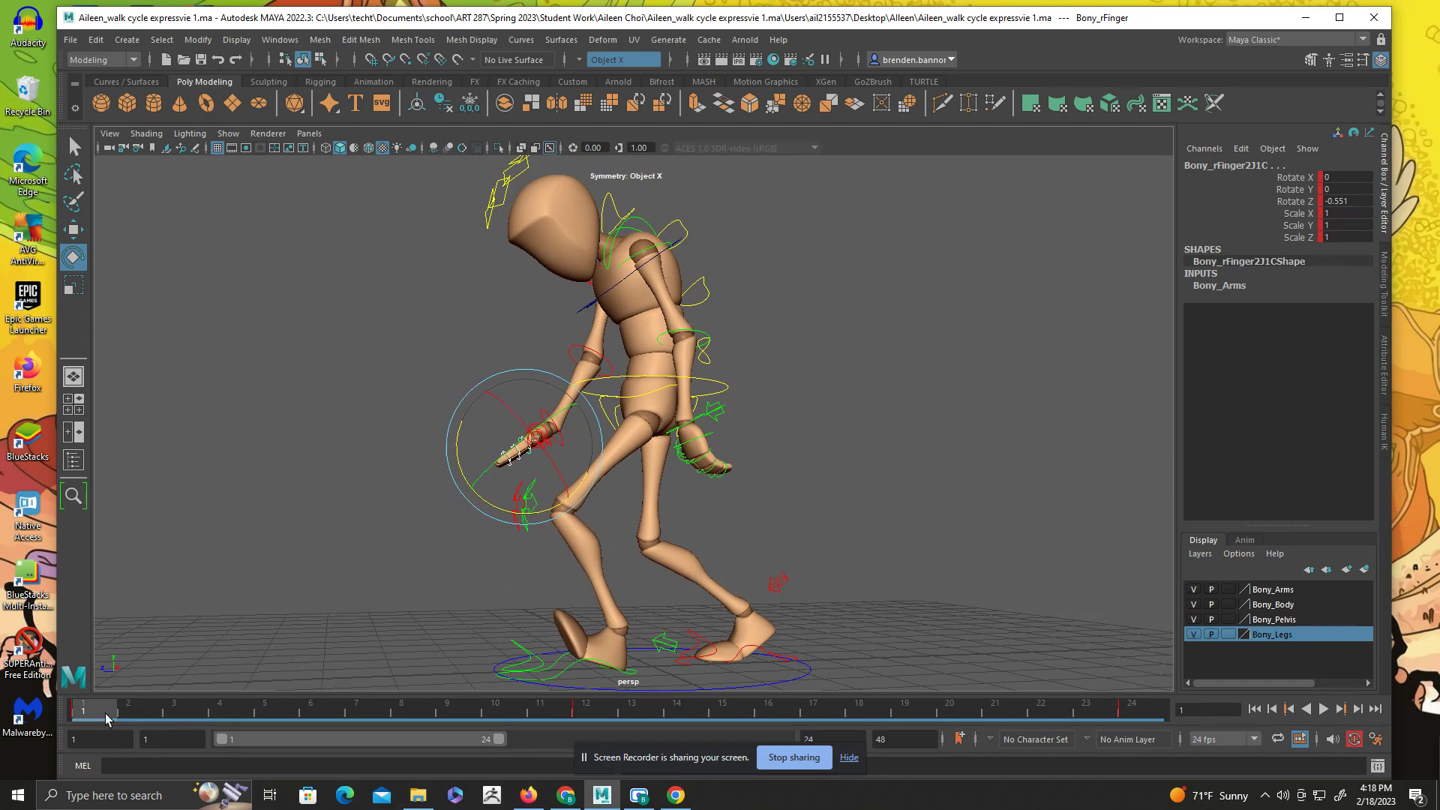
# - Curl the right hand's fingers to a Rotate Z of about -22.44 at frame 24
pyautogui.hotkey('alt', 'v')
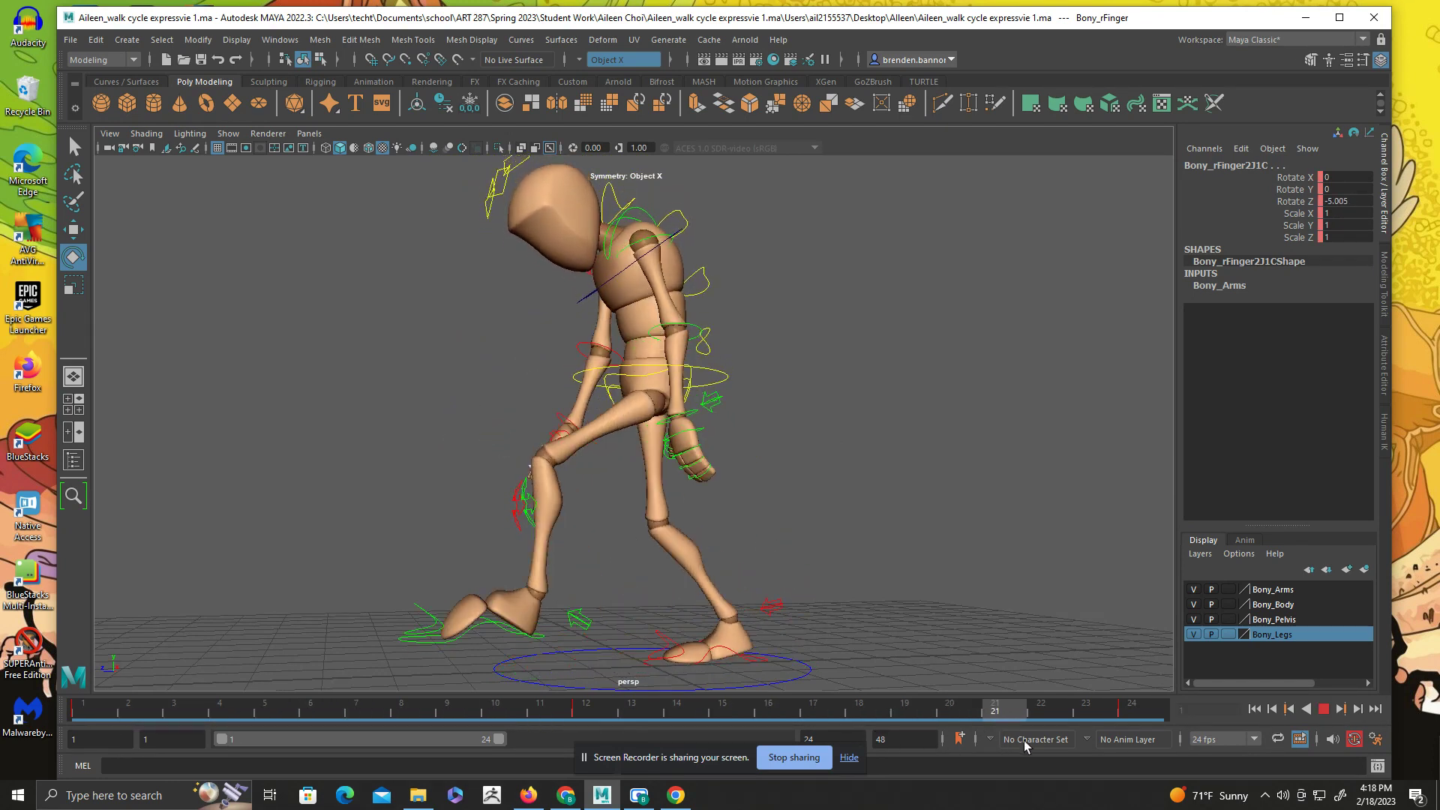
pyautogui.hotkey('alt', 'v')
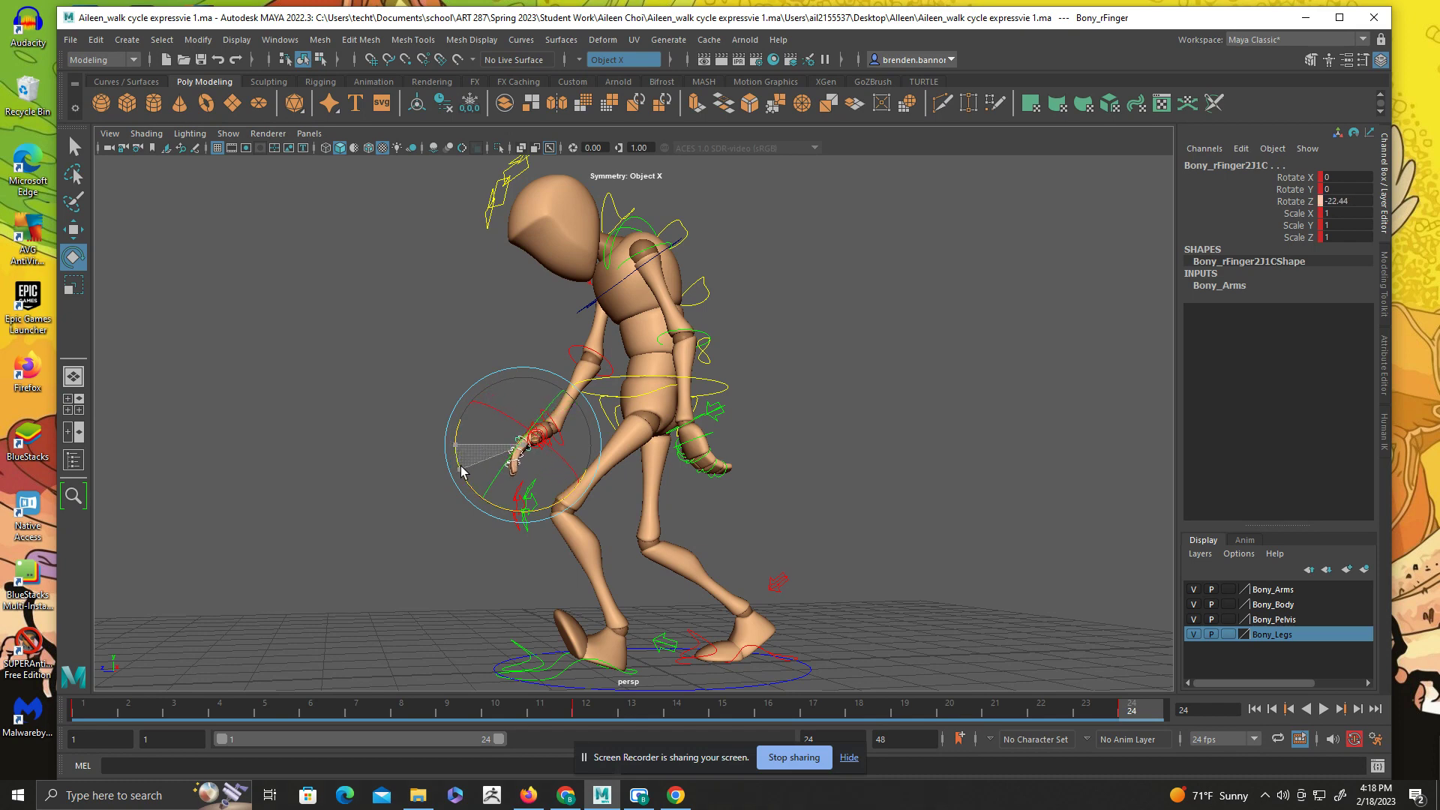
pyautogui.moveTo(460, 472); pyautogui.dragTo(460, 471)
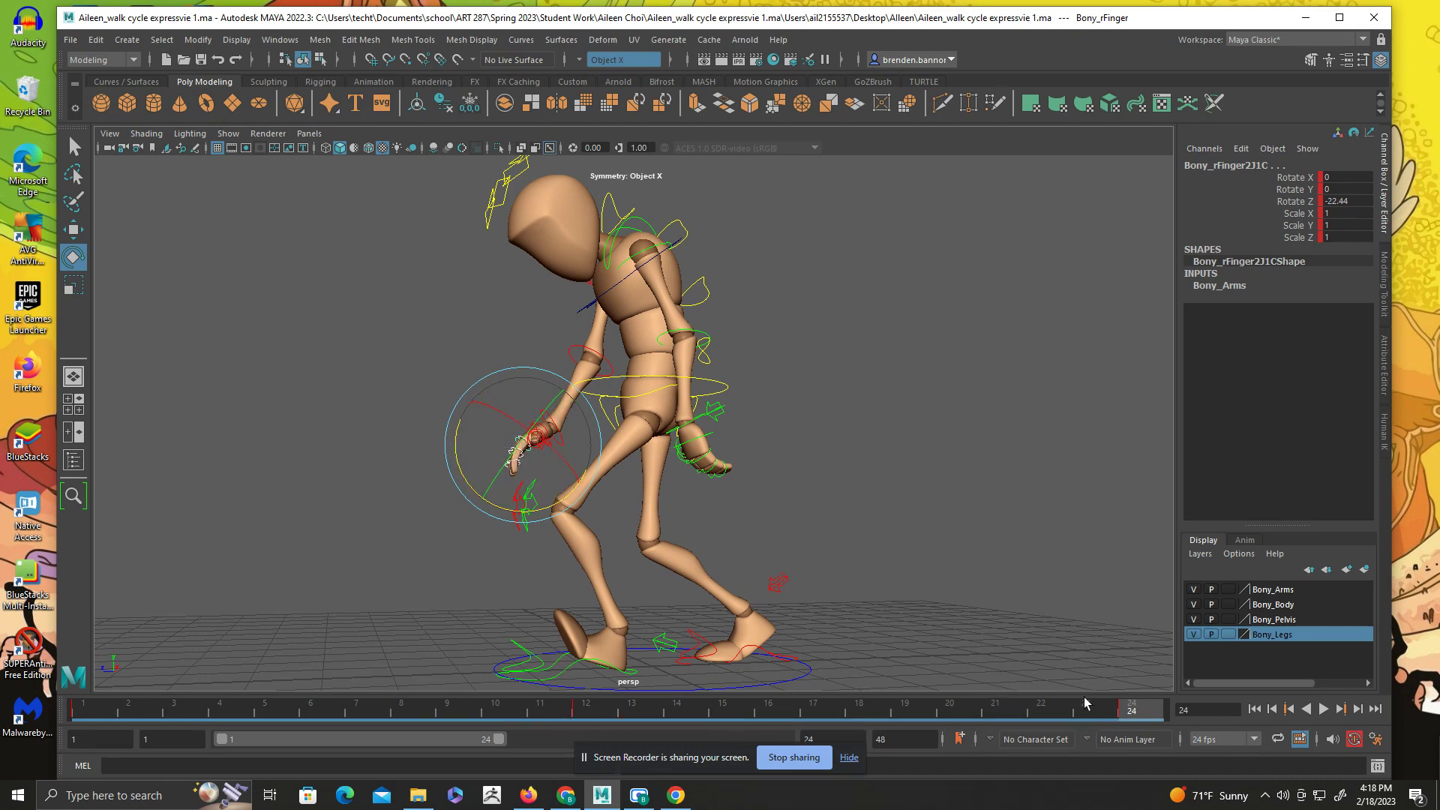
# - Copy the right fingers' key from frame 24 and paste it at frame 1
pyautogui.rightClick(1129, 711)
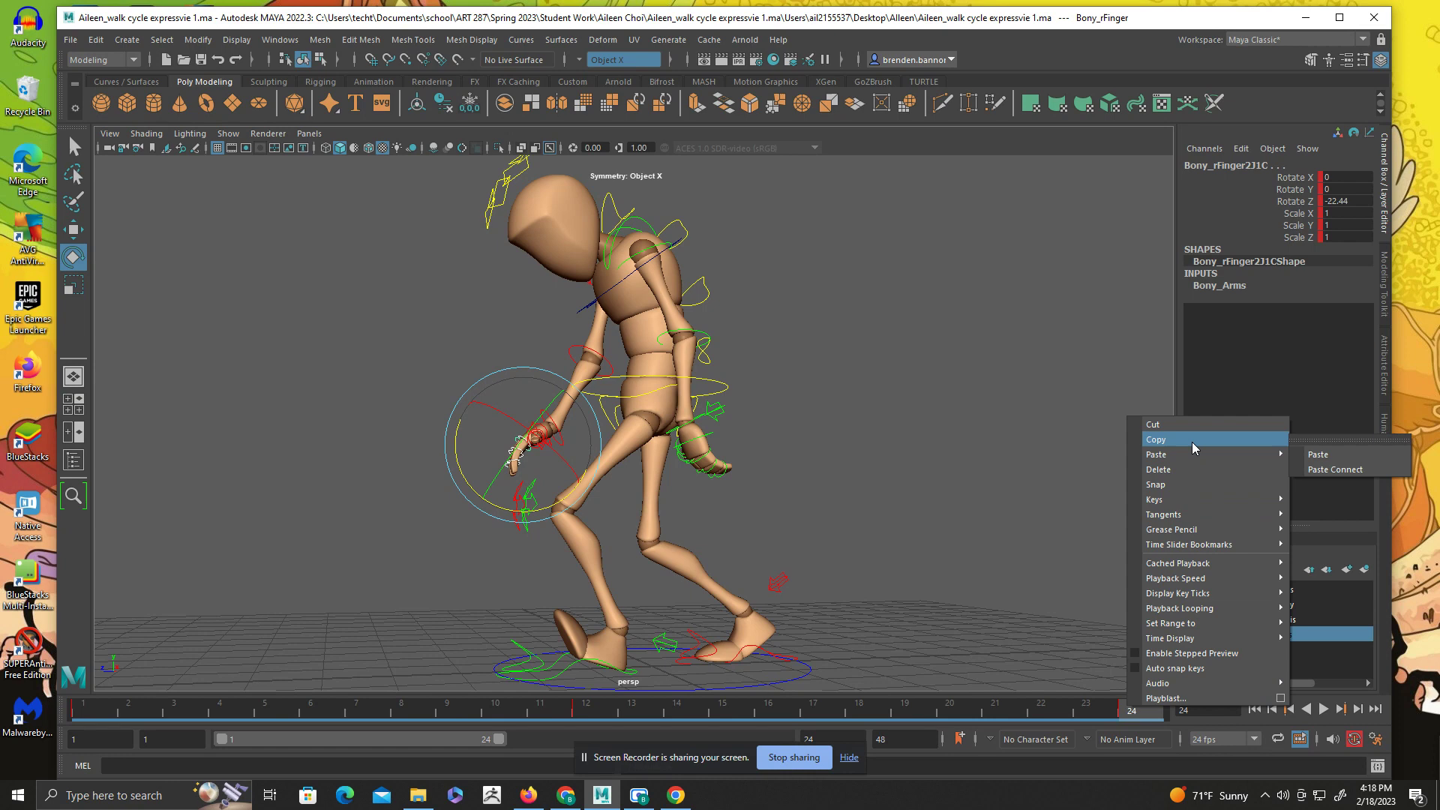
pyautogui.press('Escape')
pyautogui.click(74, 711)
pyautogui.rightClick(73, 708)
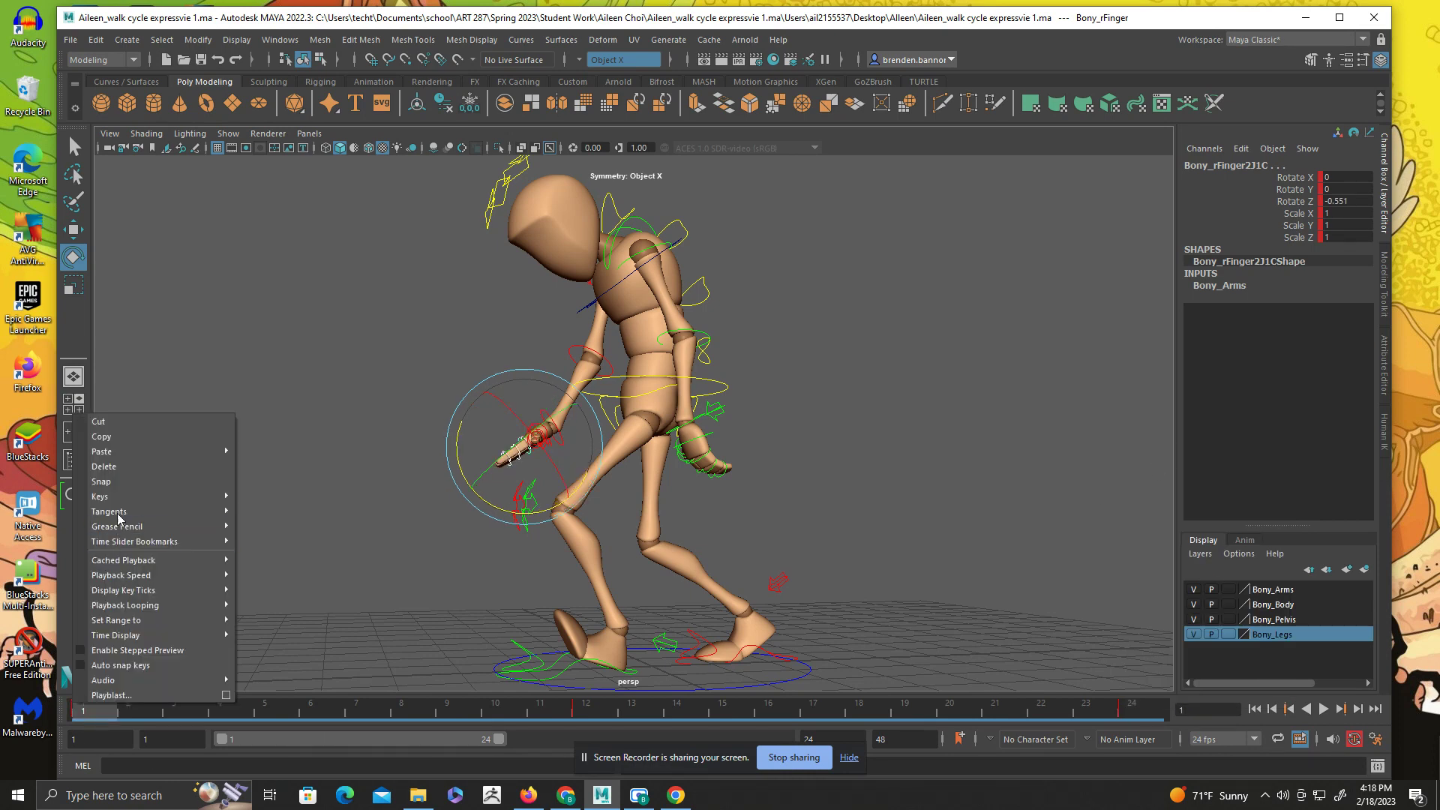
pyautogui.moveTo(132, 457)
pyautogui.click(272, 453)
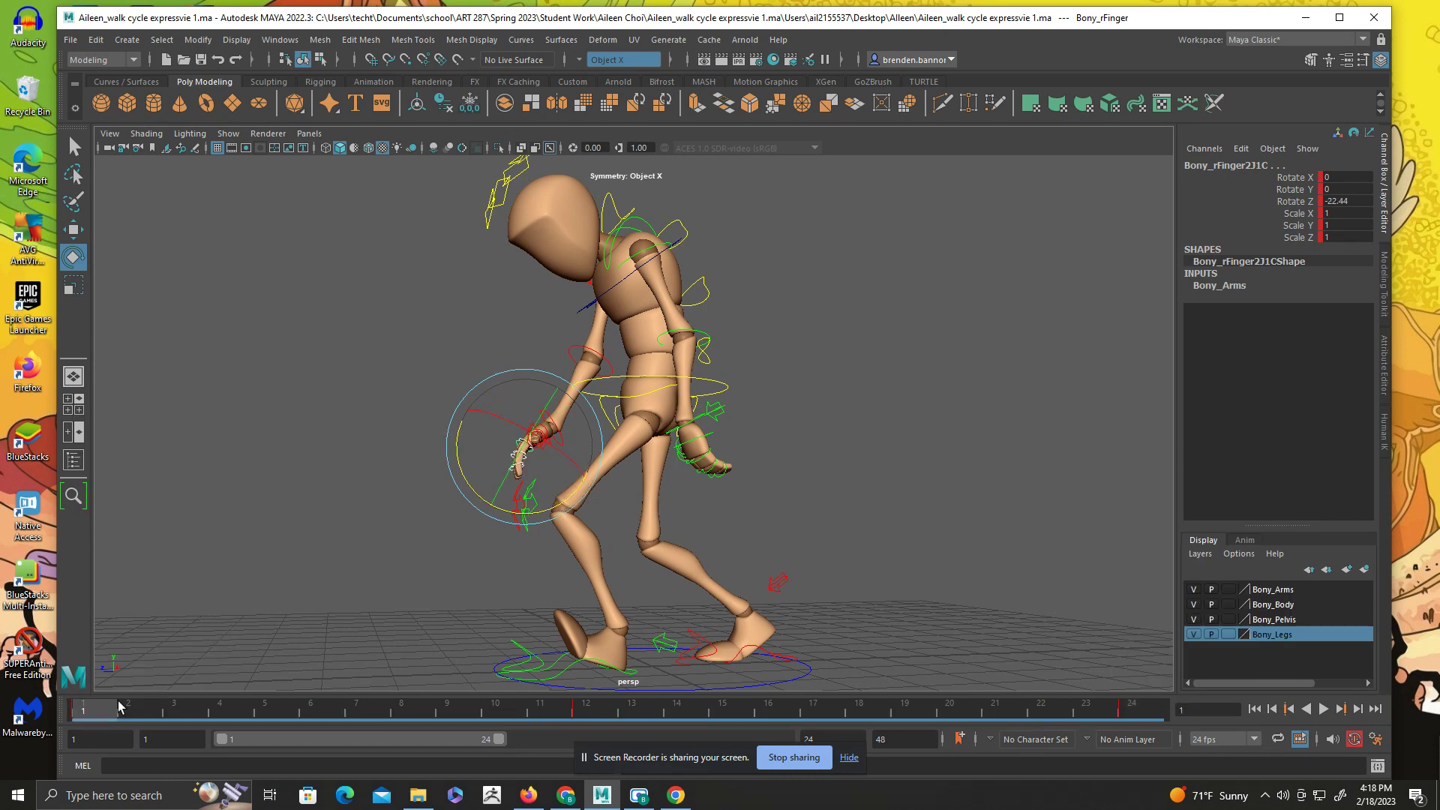
# - Select the right wrist control and rotate it at frame 1 to X 56.485, Y 19.473 and Z -4.252
pyautogui.moveTo(115, 703); pyautogui.dragTo(190, 717)
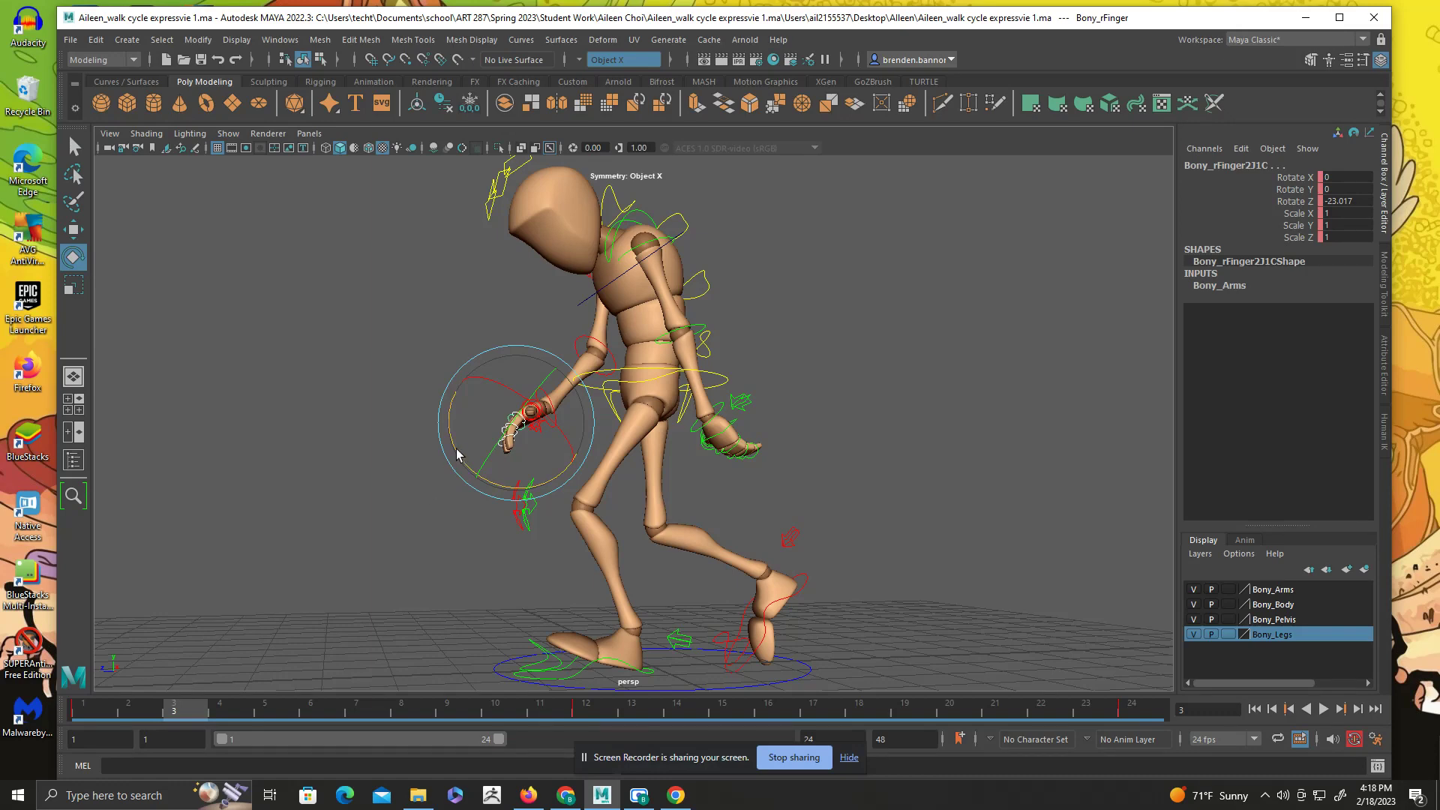
pyautogui.click(333, 425)
pyautogui.moveTo(545, 398); pyautogui.dragTo(547, 400)
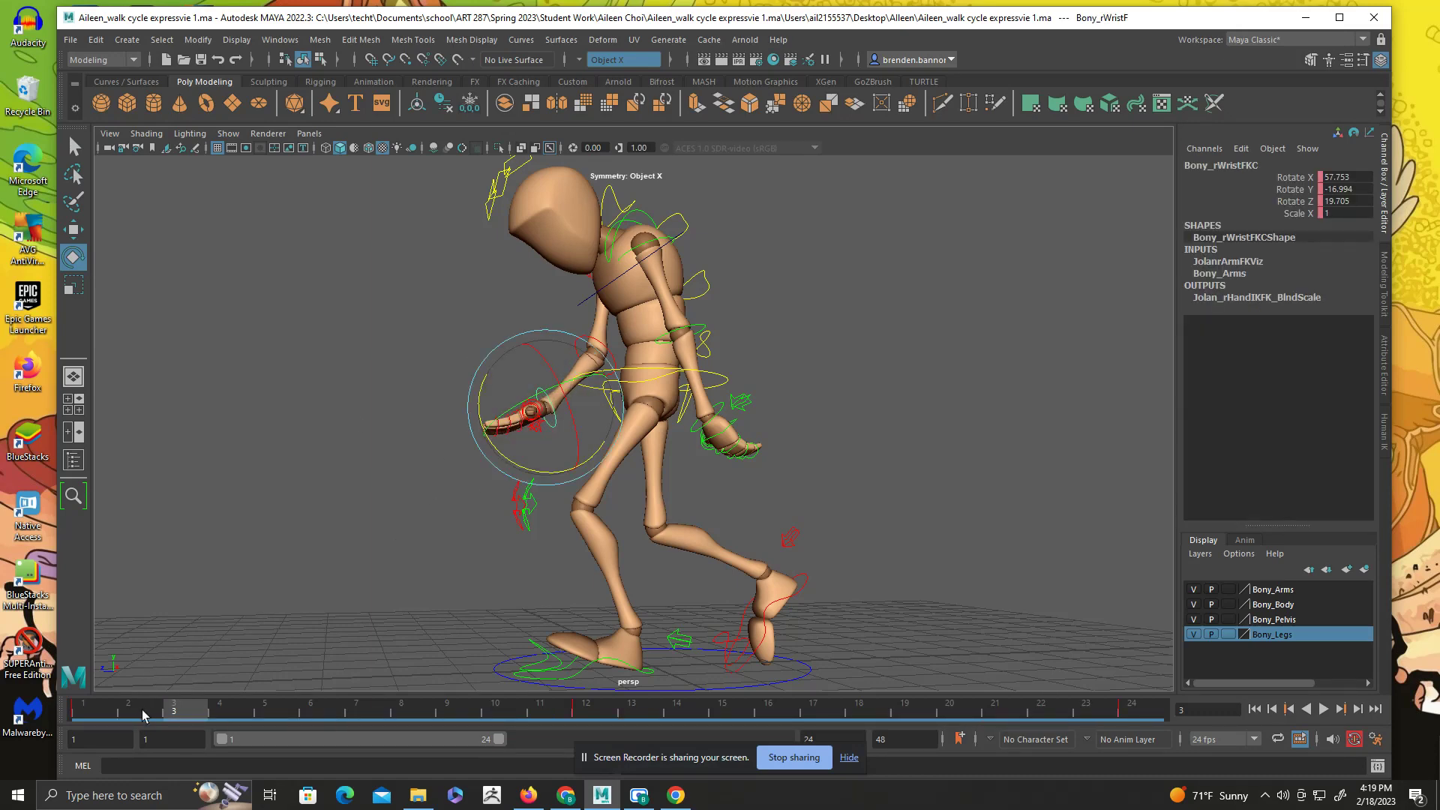
pyautogui.moveTo(145, 713); pyautogui.dragTo(84, 713)
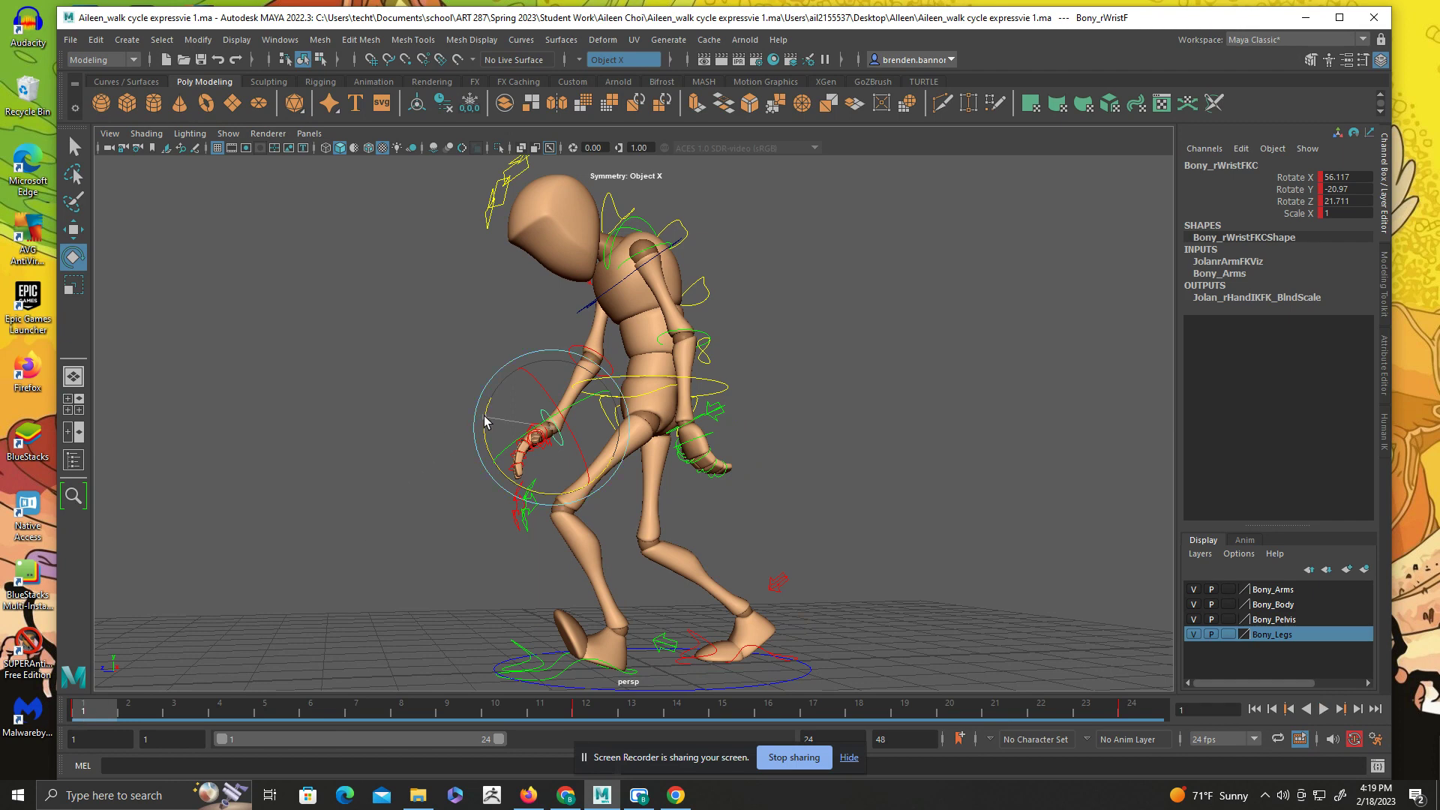
pyautogui.moveTo(484, 431); pyautogui.dragTo(559, 480)
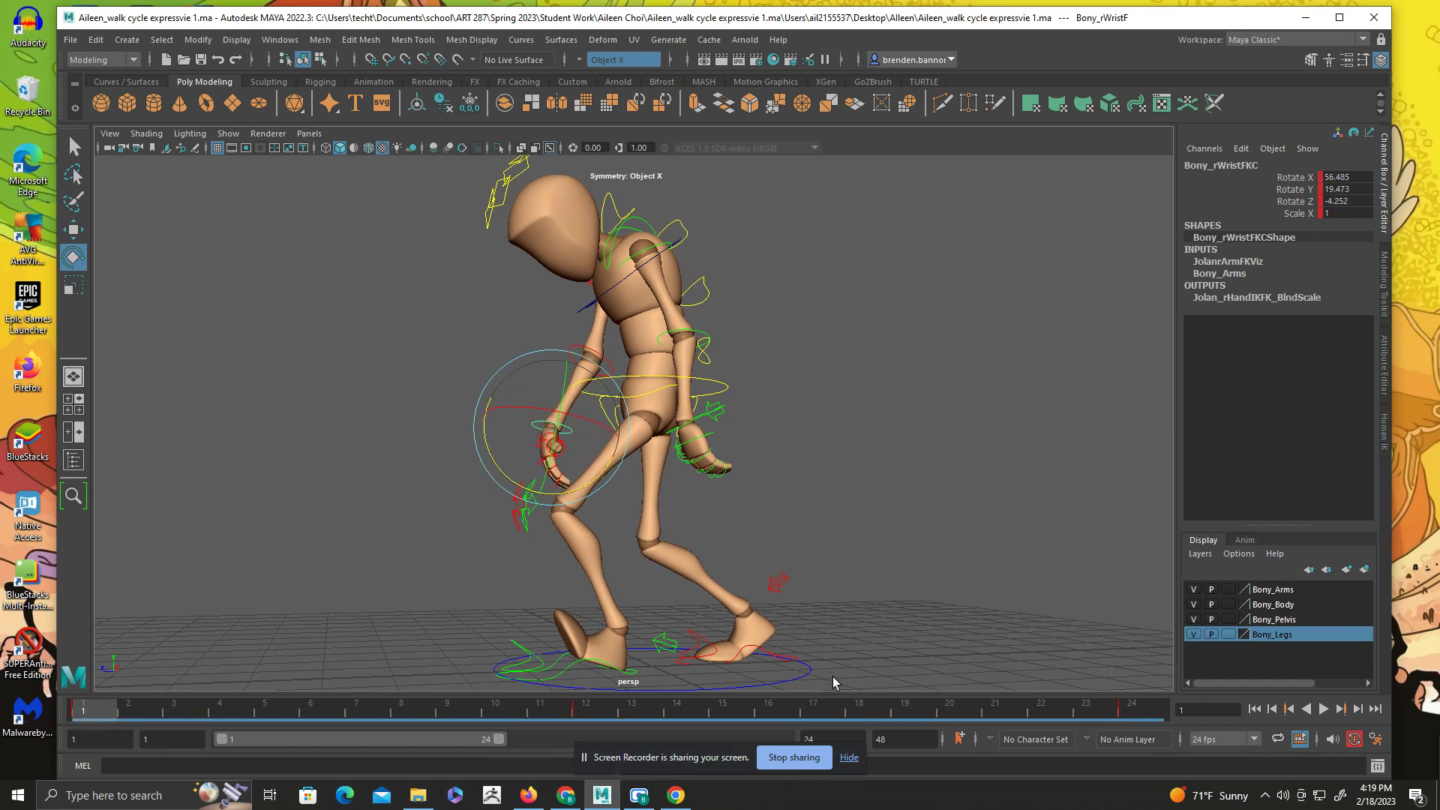
# - Cut the right wrist's key at frame 1, paste it at frame 24 and check the motion in playback
pyautogui.rightClick(183, 719)
pyautogui.click(144, 432)
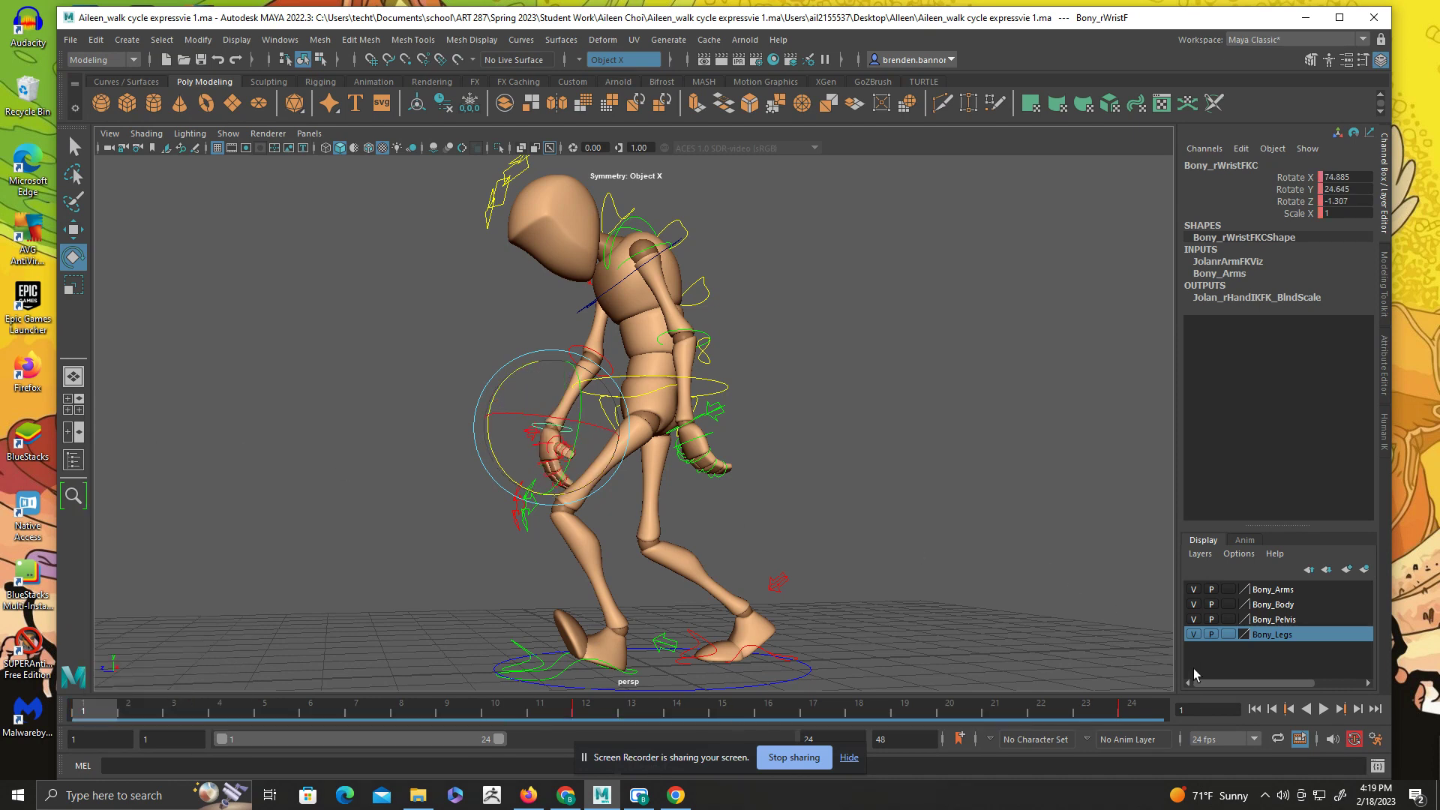
pyautogui.click(1132, 713)
pyautogui.rightClick(1132, 713)
pyautogui.moveTo(1153, 464)
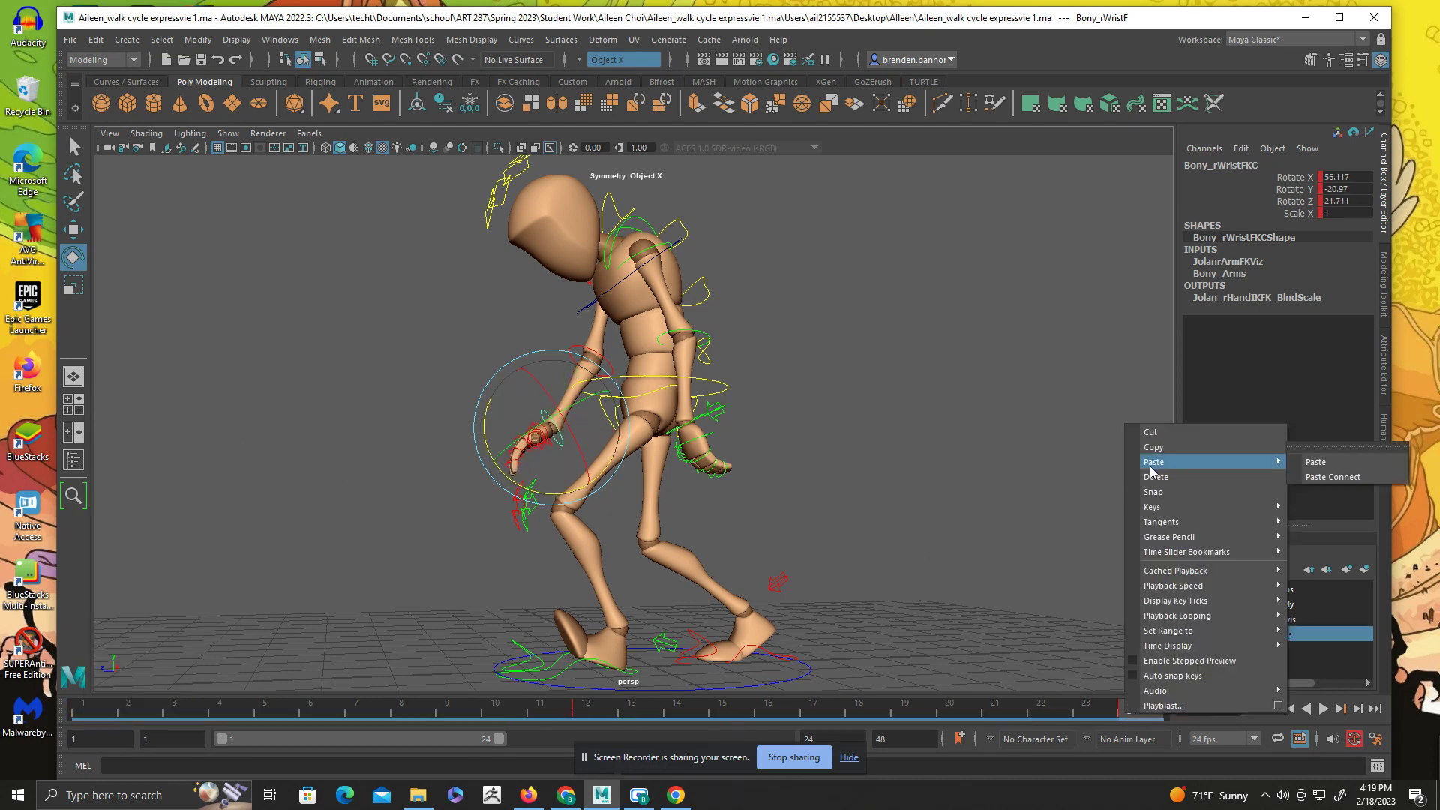
pyautogui.click(1316, 462)
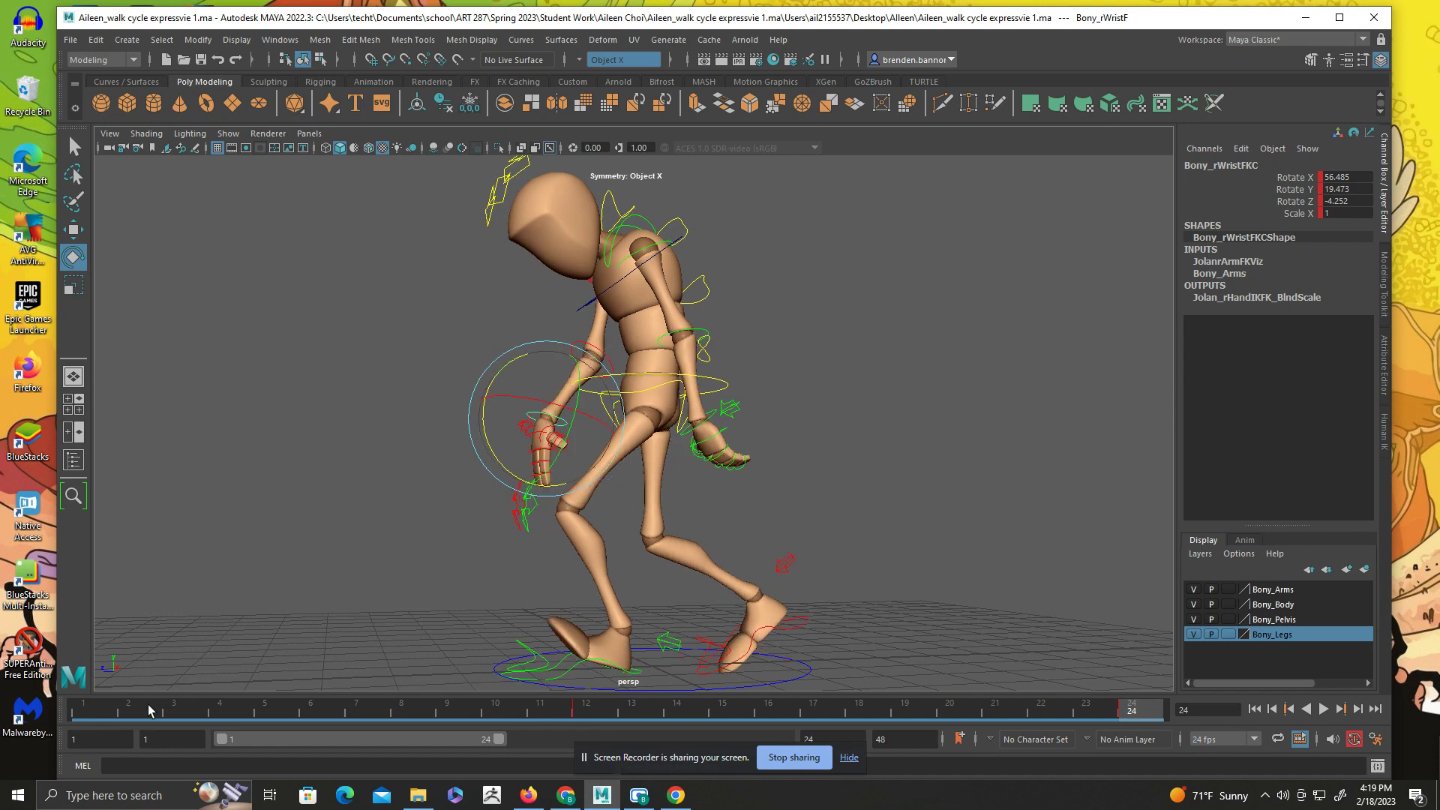
pyautogui.hotkey('alt', 'v')
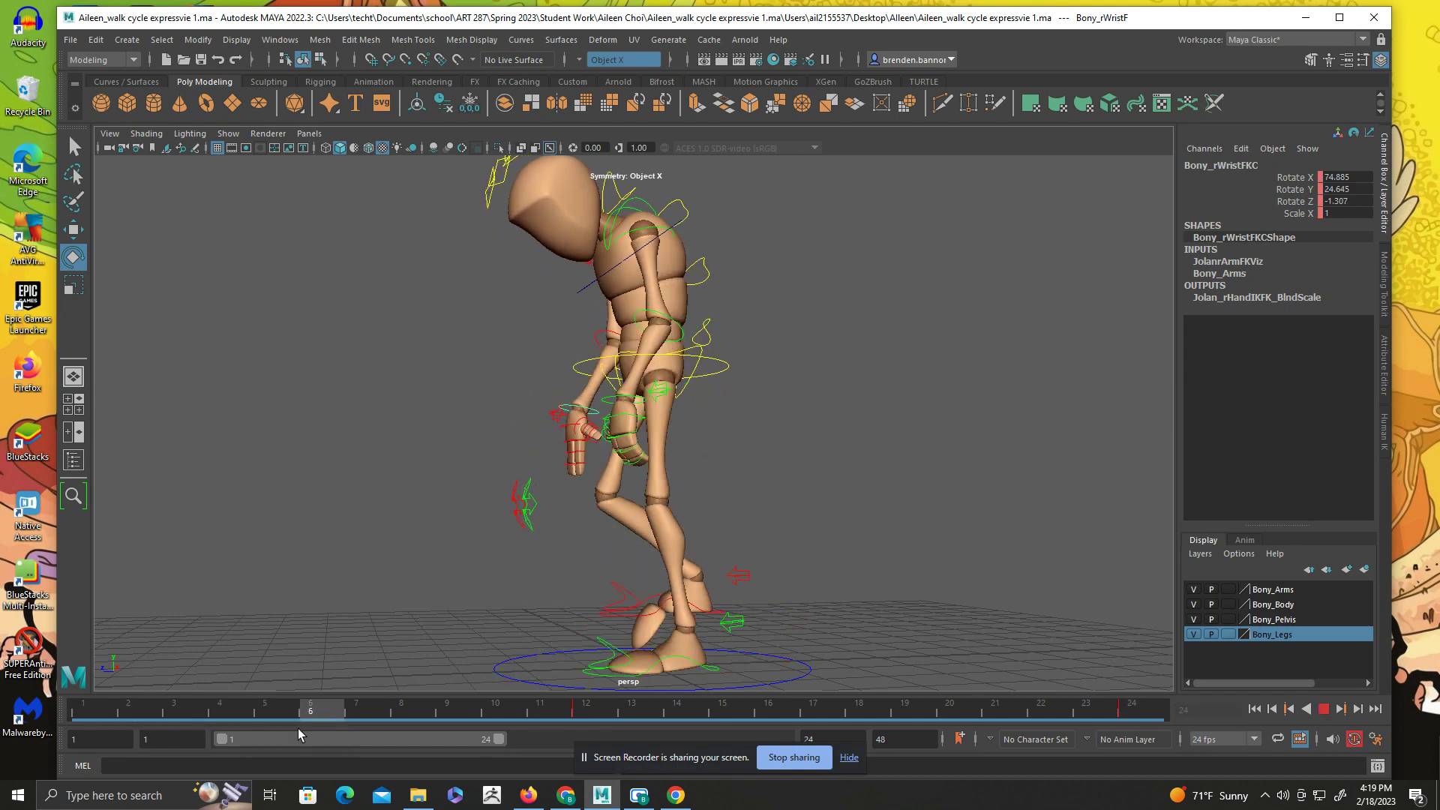
pyautogui.click(264, 726)
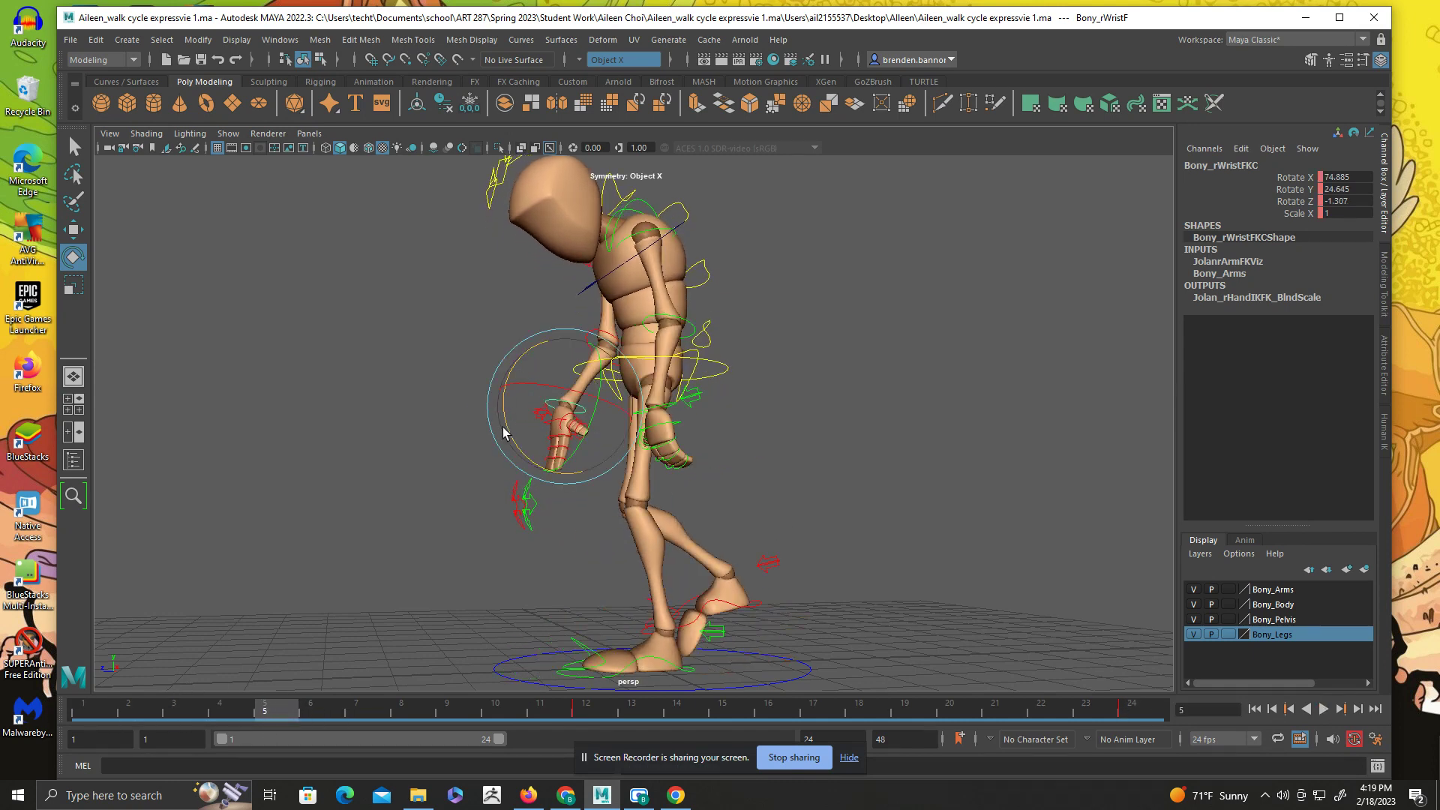
pyautogui.click(501, 375)
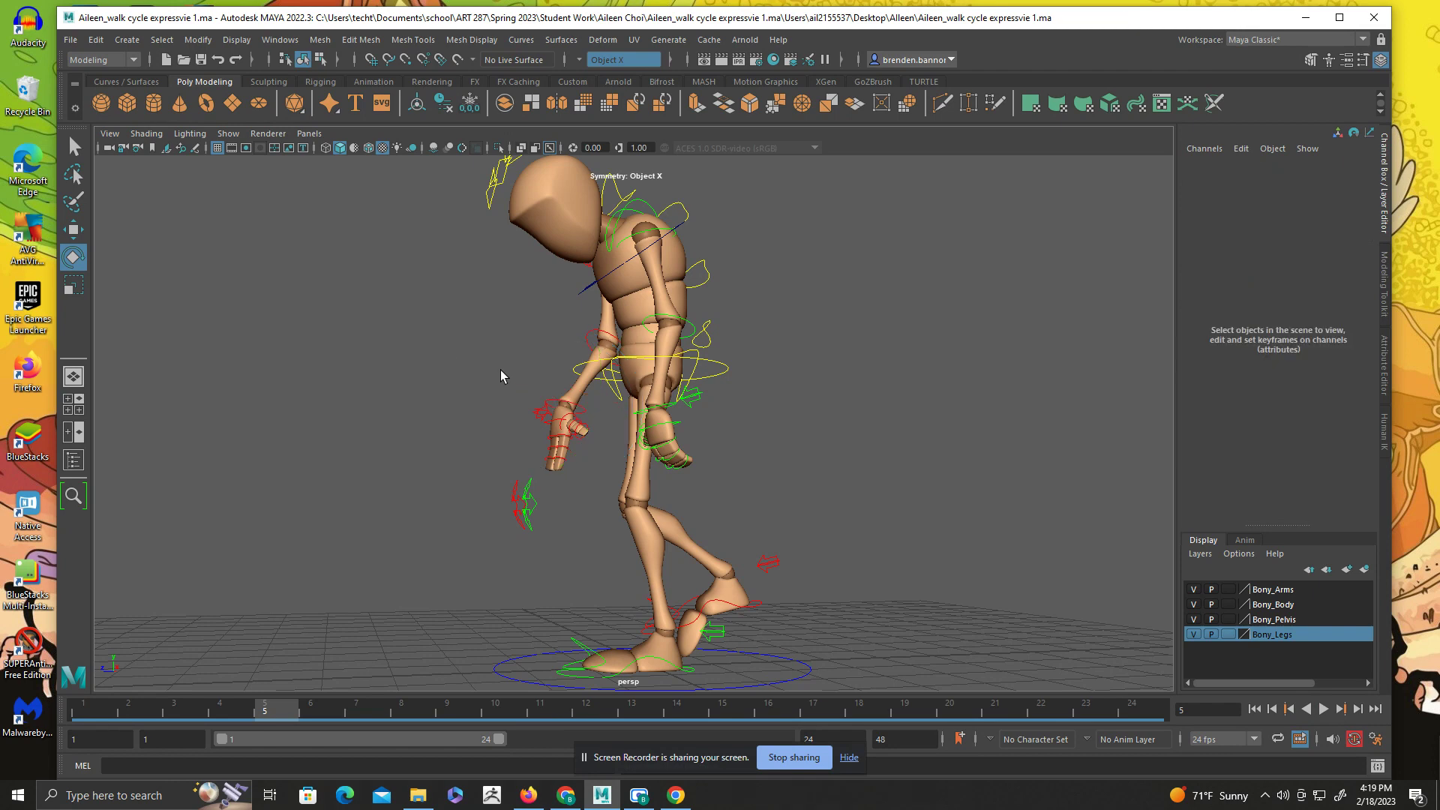
# - Reselect the right wrist control, copy its key from frame 24 and paste it at frame 1
pyautogui.click(554, 411)
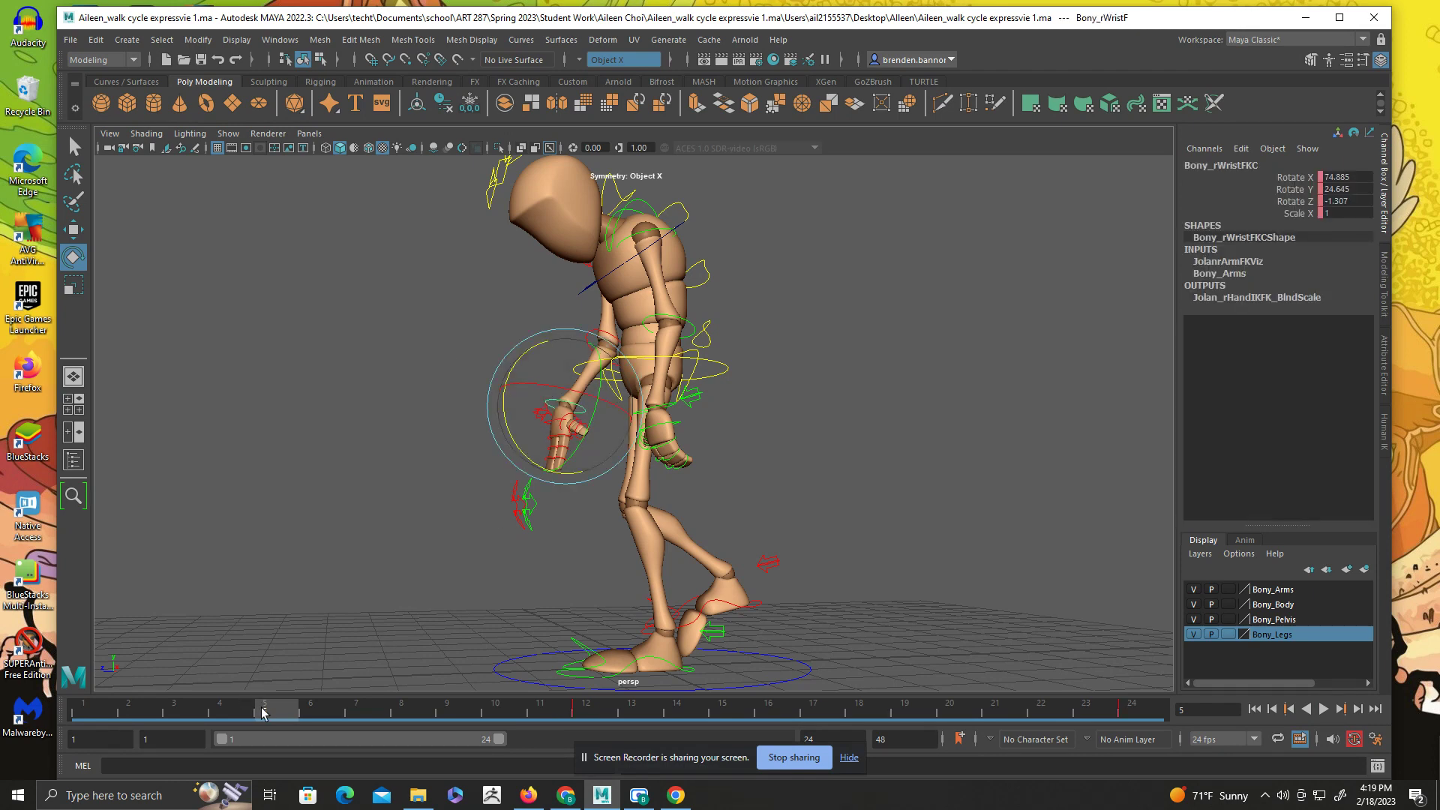
pyautogui.moveTo(262, 713); pyautogui.dragTo(1127, 731)
pyautogui.rightClick(1133, 712)
pyautogui.click(1167, 442)
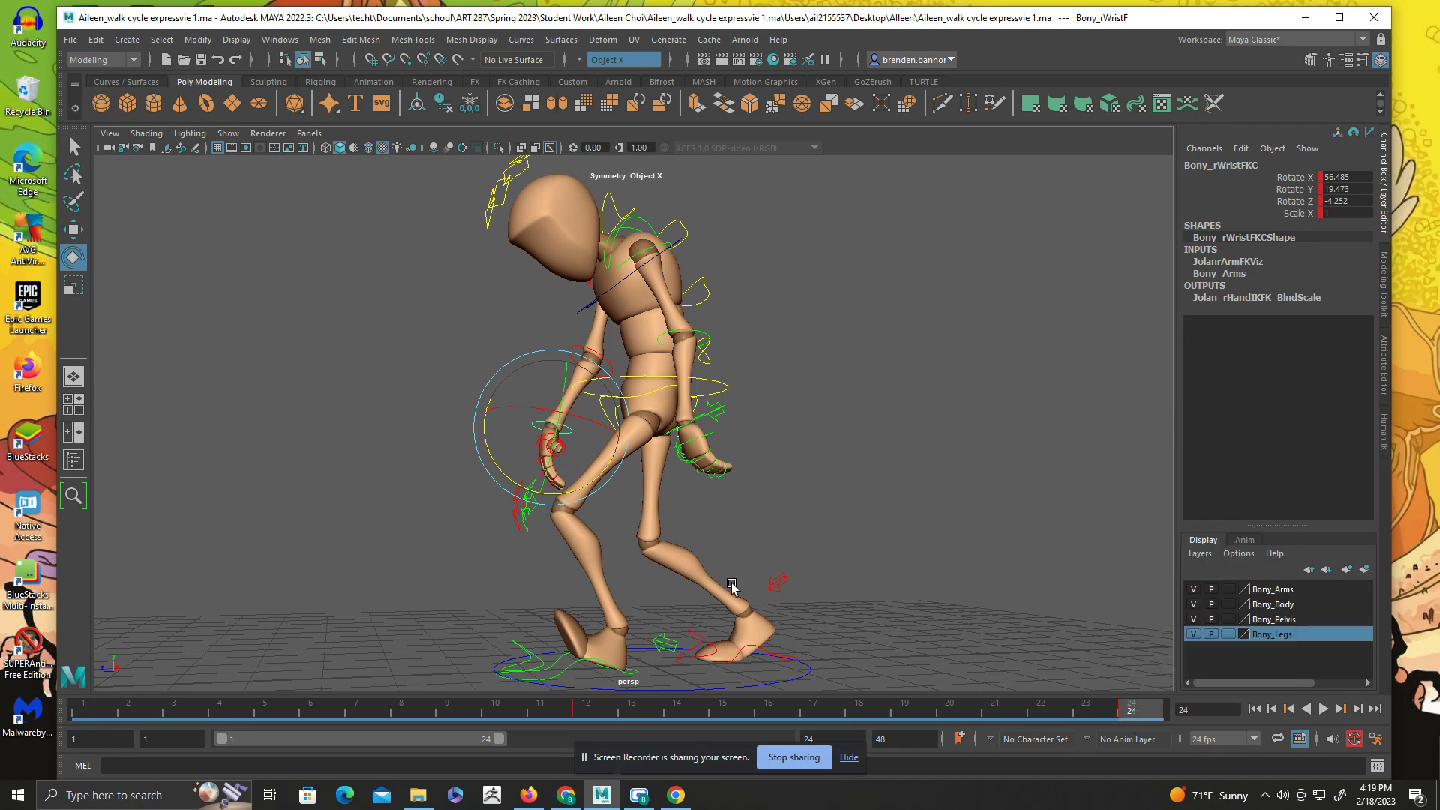
pyautogui.click(85, 715)
pyautogui.rightClick(84, 715)
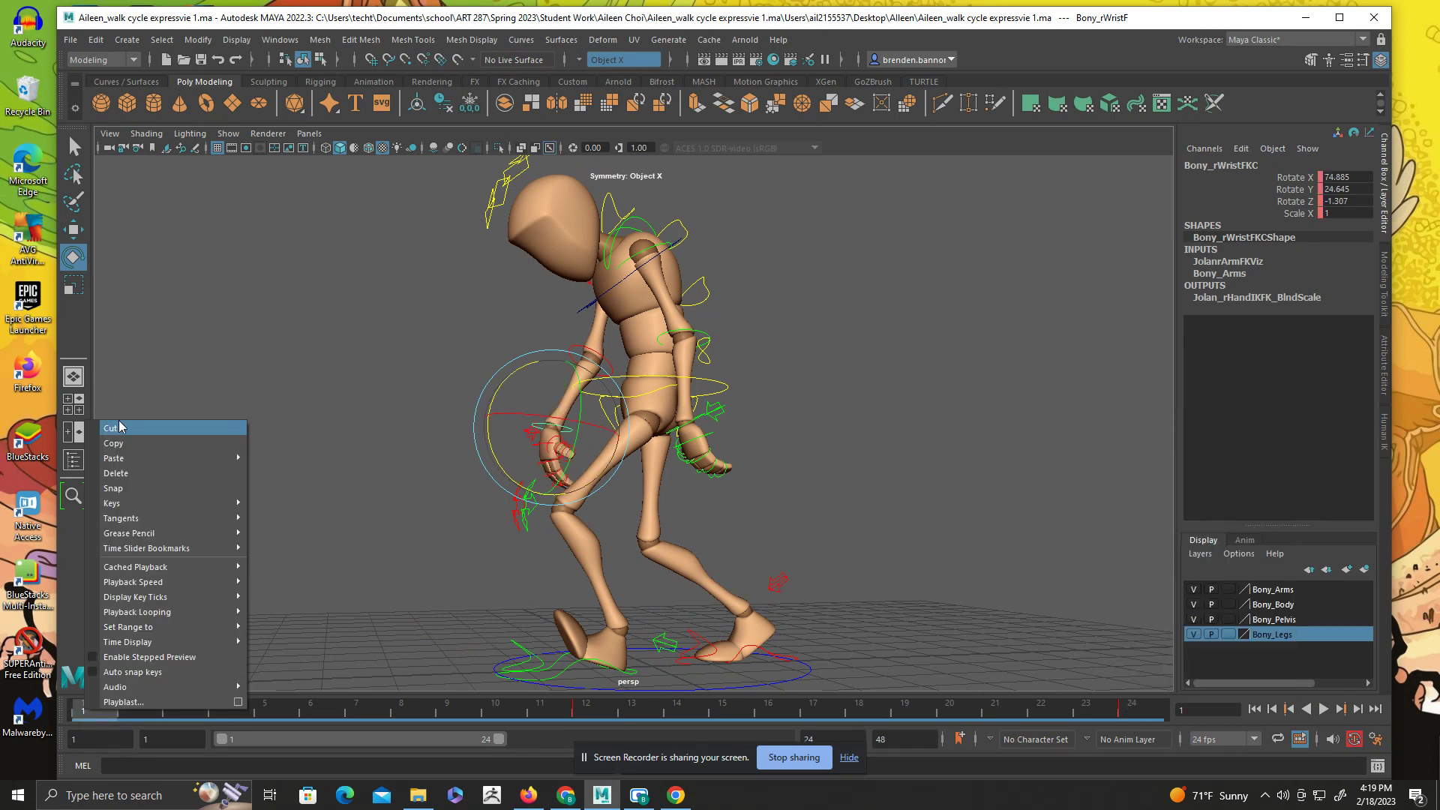
pyautogui.moveTo(137, 462)
pyautogui.click(278, 459)
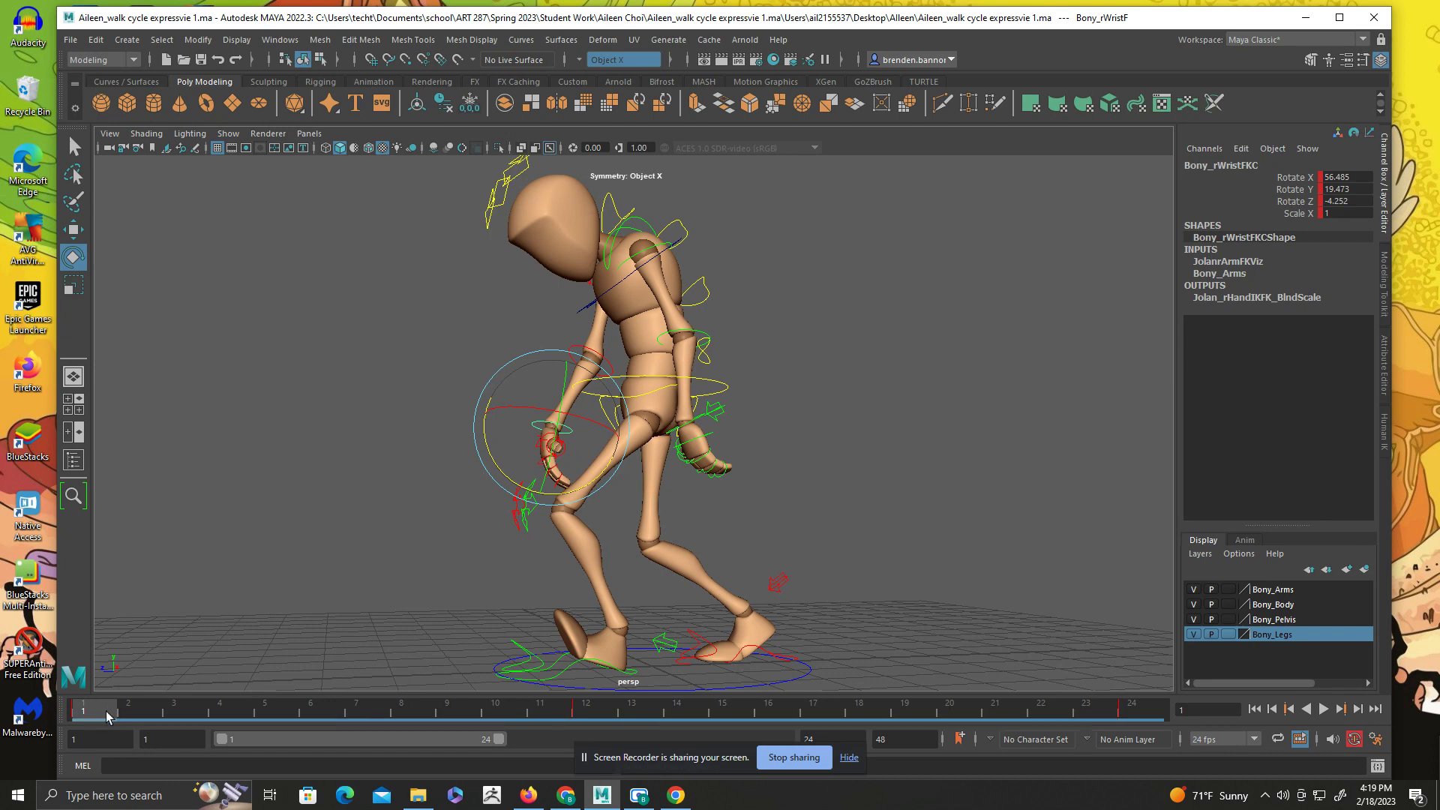
# - Bend the right wrist at frame 3 to about Rotate X 60.143, Y -3.398 and Z 9.933
pyautogui.moveTo(111, 714); pyautogui.dragTo(173, 714)
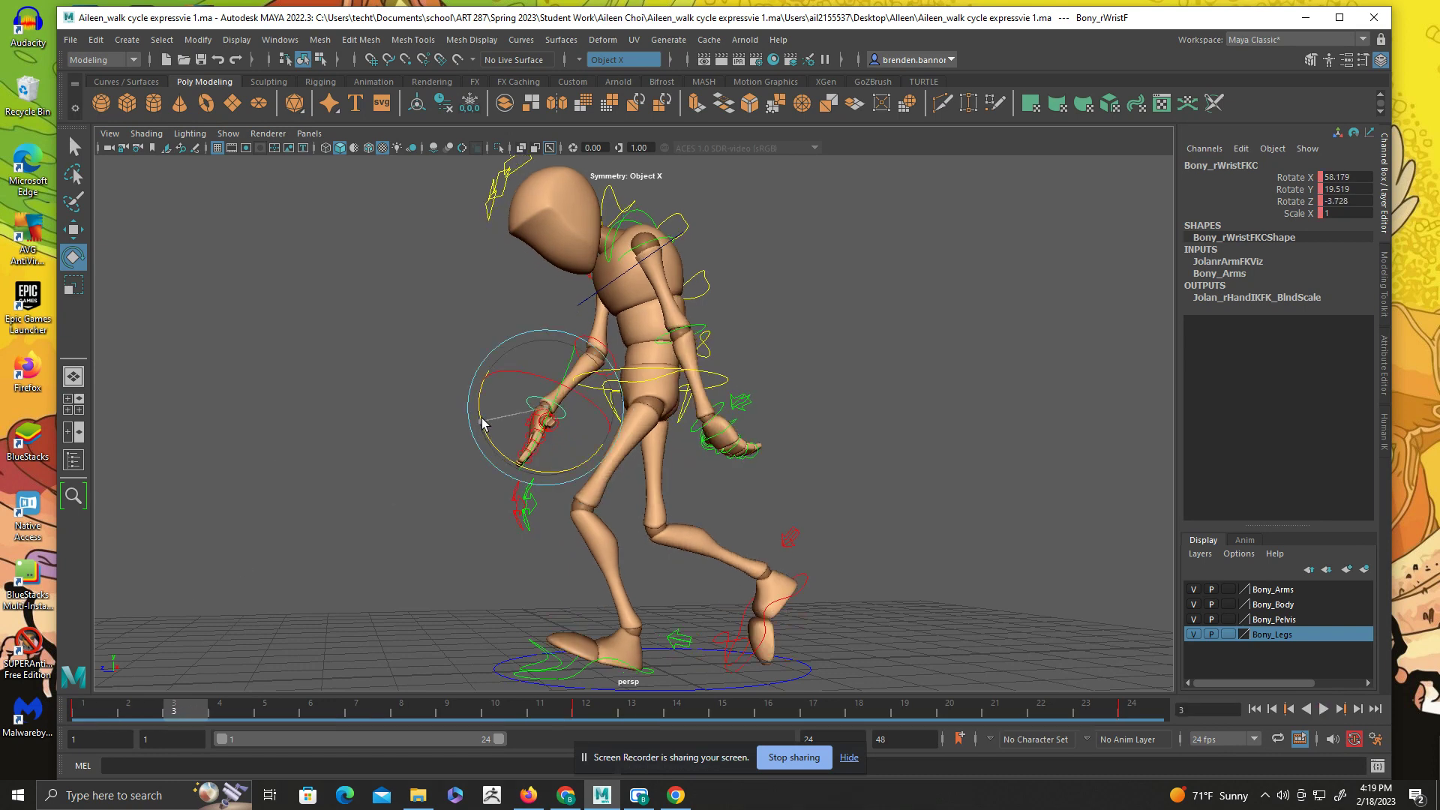
pyautogui.moveTo(483, 424); pyautogui.dragTo(477, 394)
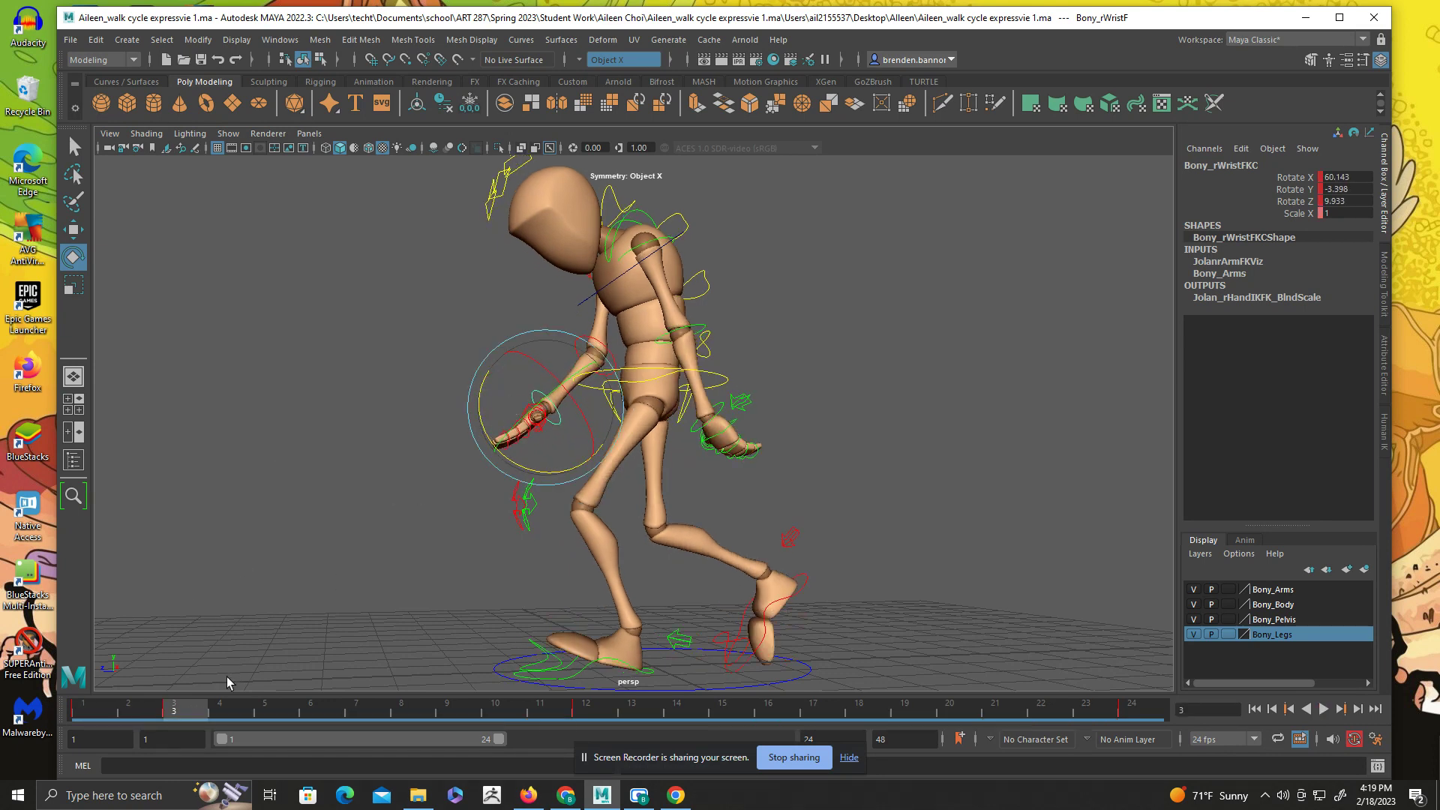
pyautogui.moveTo(170, 707); pyautogui.dragTo(31, 683)
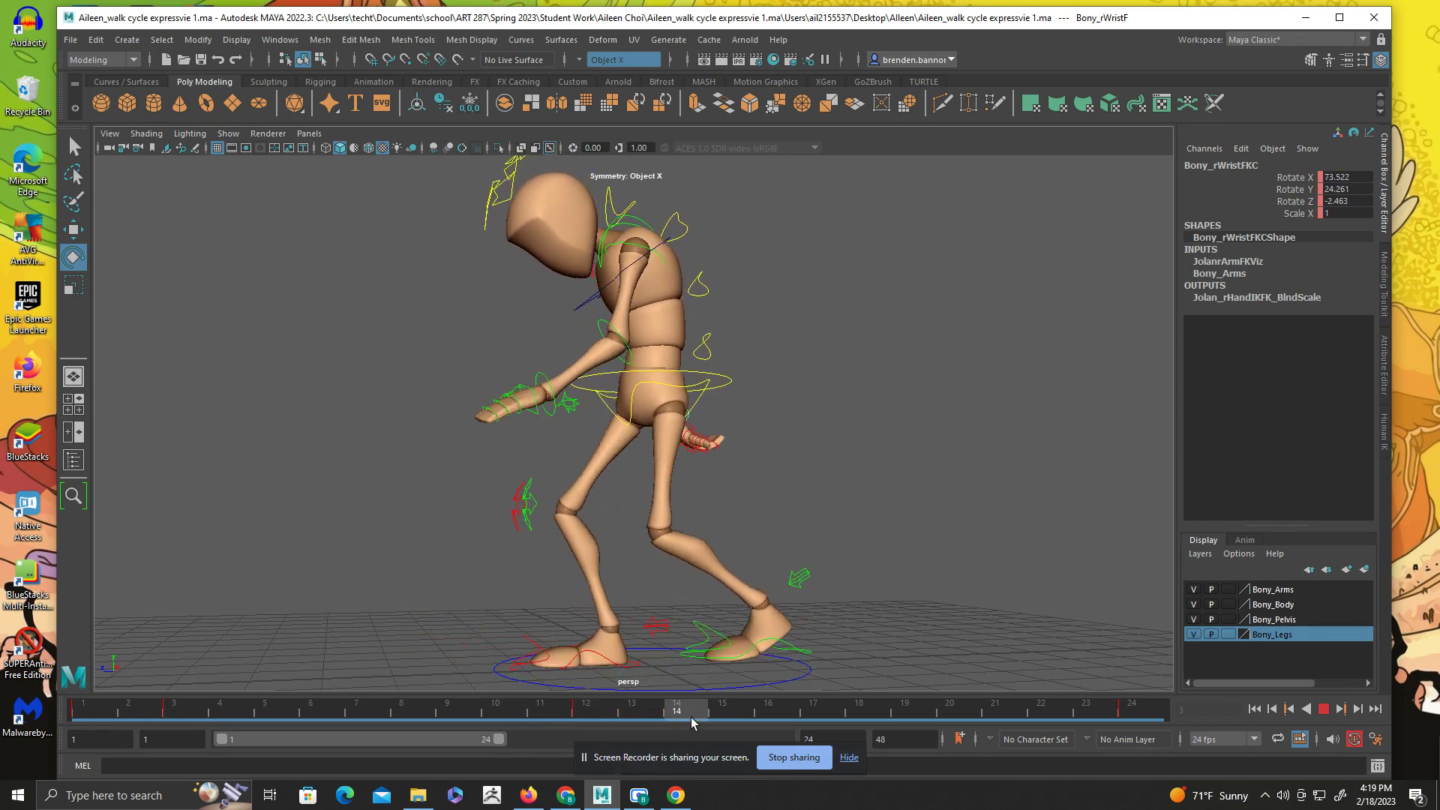
# - Rotate the right wrist slightly at frame 14 and review the walk cycle in playback from several angles
pyautogui.moveTo(691, 717); pyautogui.dragTo(691, 717)
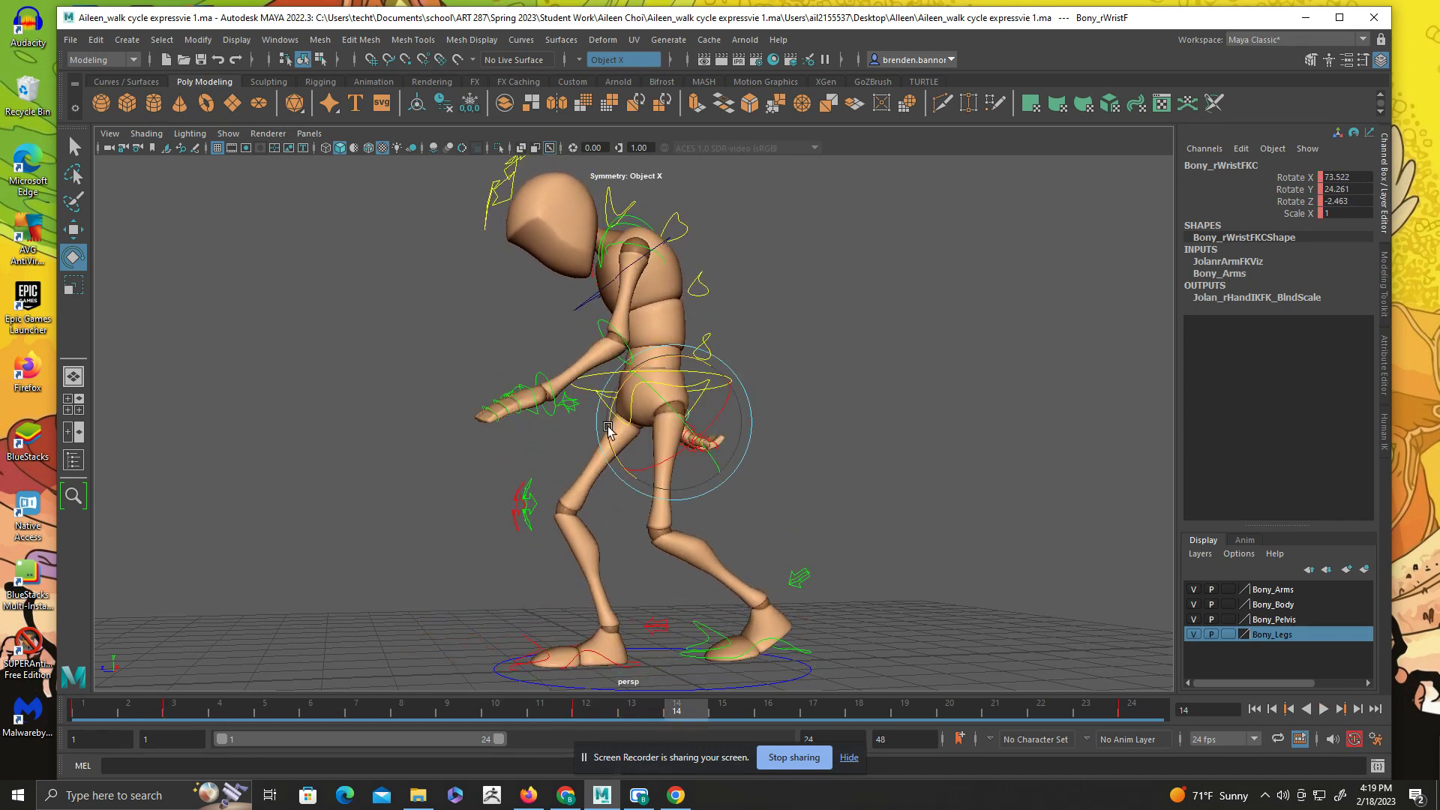
pyautogui.moveTo(609, 444); pyautogui.dragTo(611, 448)
pyautogui.keyDown('alt'); pyautogui.moveTo(691, 585); pyautogui.dragTo(585, 579); pyautogui.keyUp('alt')
pyautogui.hotkey('alt', 'v')
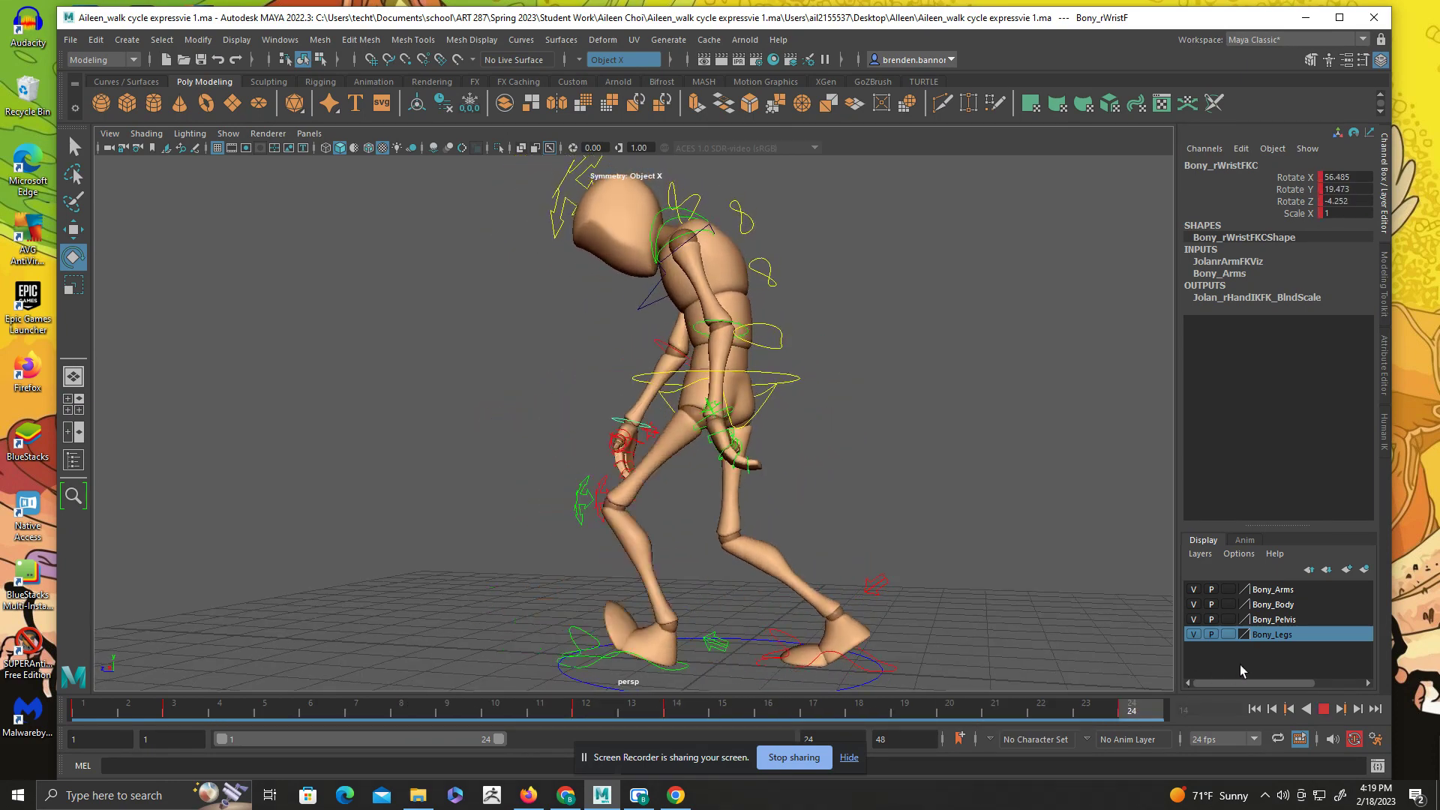
pyautogui.keyDown('alt'); pyautogui.moveTo(808, 535); pyautogui.dragTo(1119, 602); pyautogui.keyUp('alt')
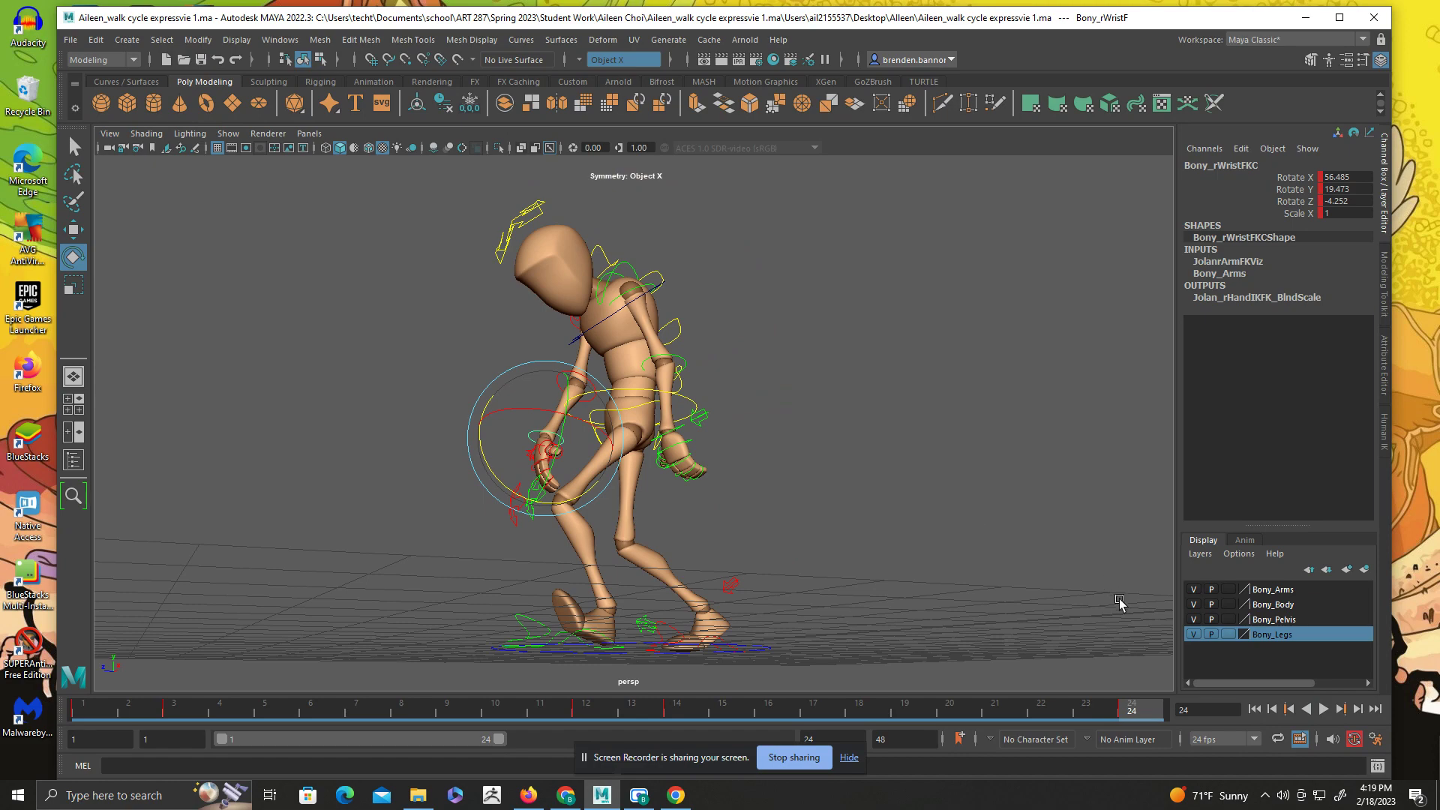
pyautogui.click(1324, 708)
pyautogui.keyDown('alt'); pyautogui.moveTo(667, 535); pyautogui.dragTo(749, 478); pyautogui.keyUp('alt')
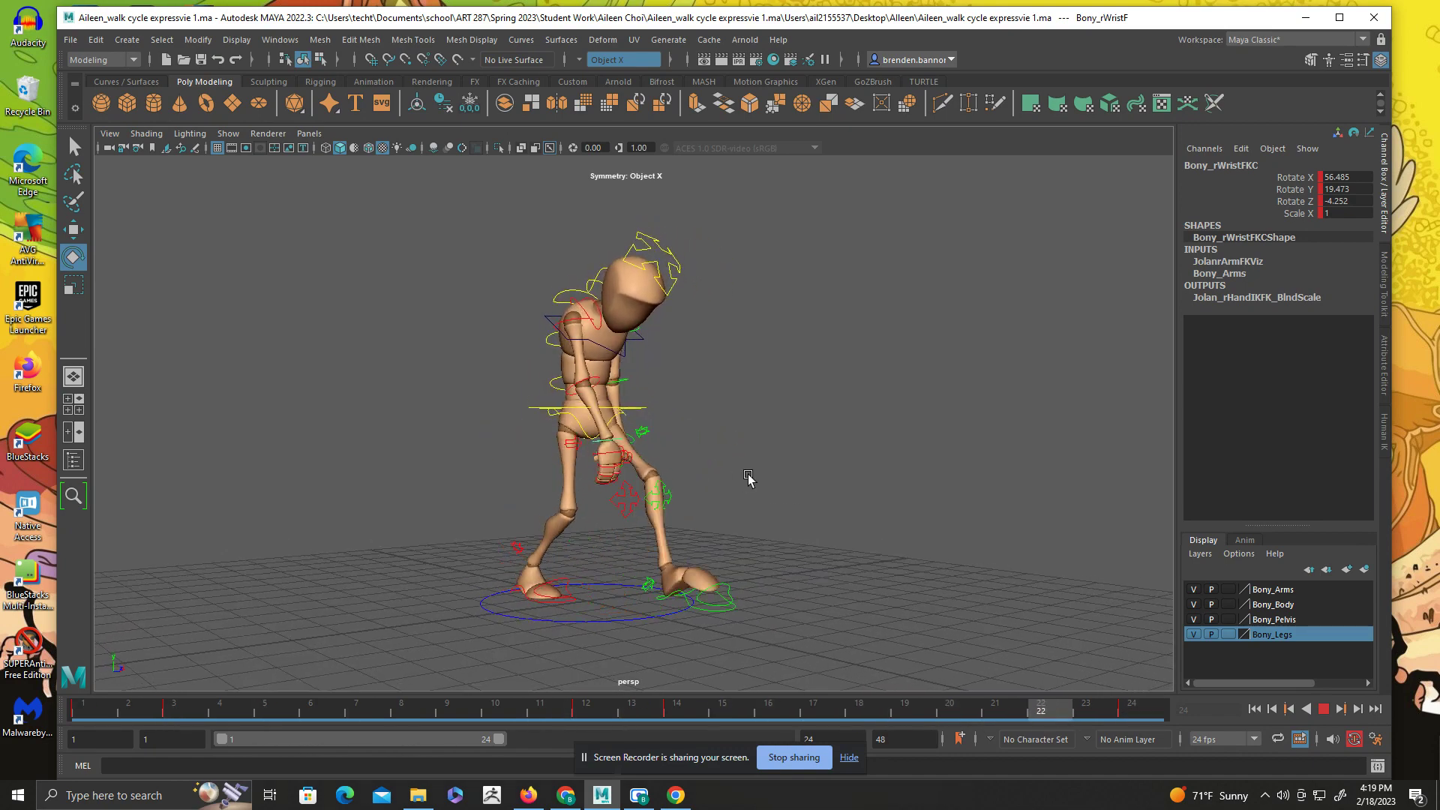